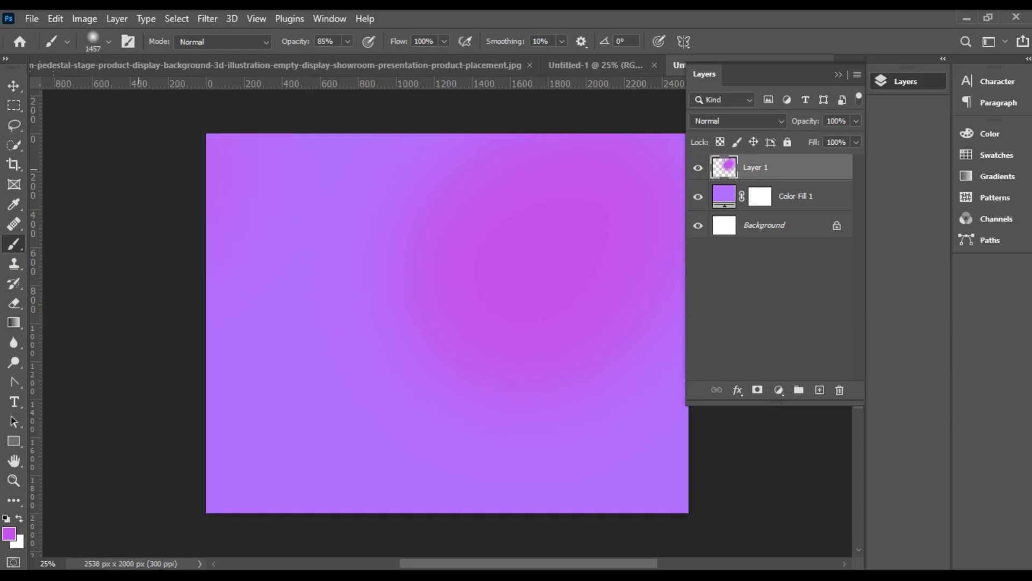
# - Paint soft magenta shading along the canvas's lower-left edge on Layer 1
pyautogui.moveTo(186, 441)
pyautogui.mouseDown()
pyautogui.moveTo(210, 475)
pyautogui.moveTo(659, 538)
pyautogui.mouseUp()
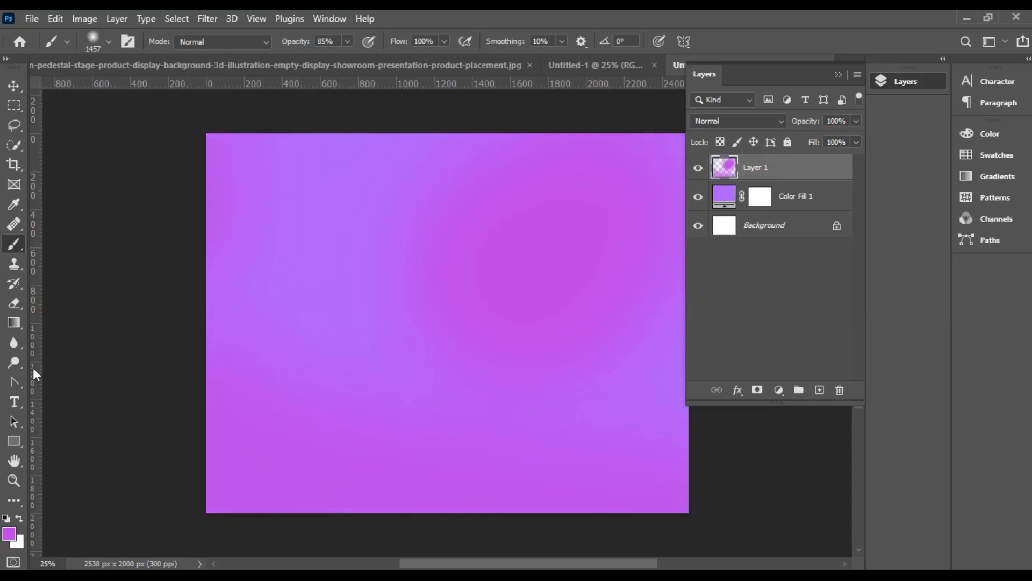
pyautogui.hotkey('ctrl', 'z')
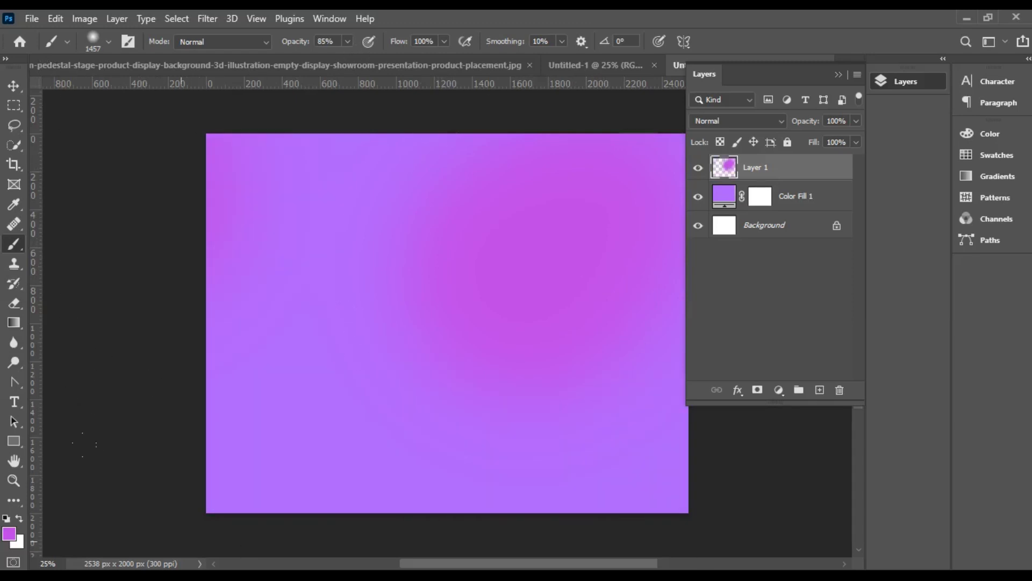
pyautogui.scroll(-2, 242, 411)
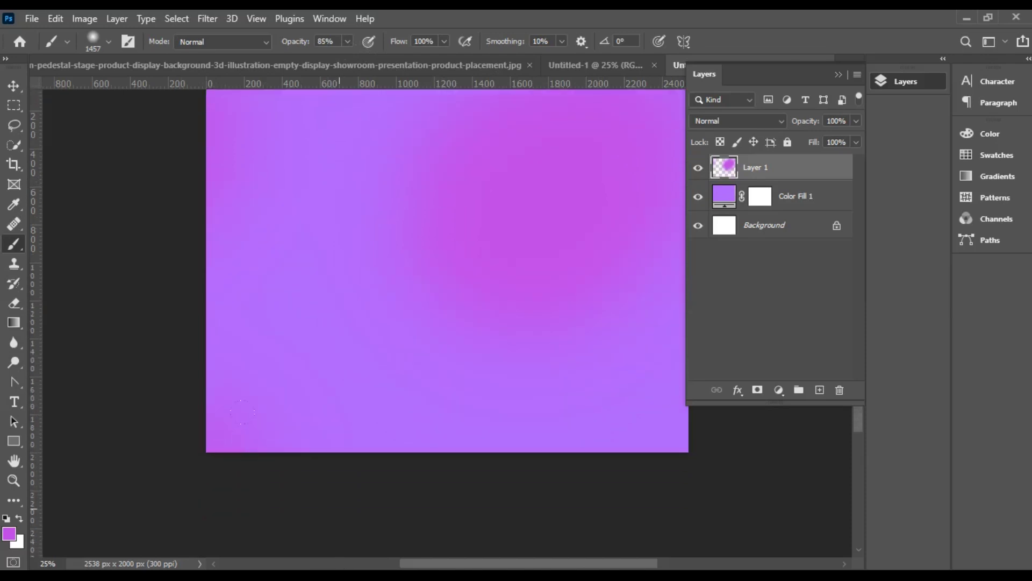
pyautogui.scroll(2, 417, 159)
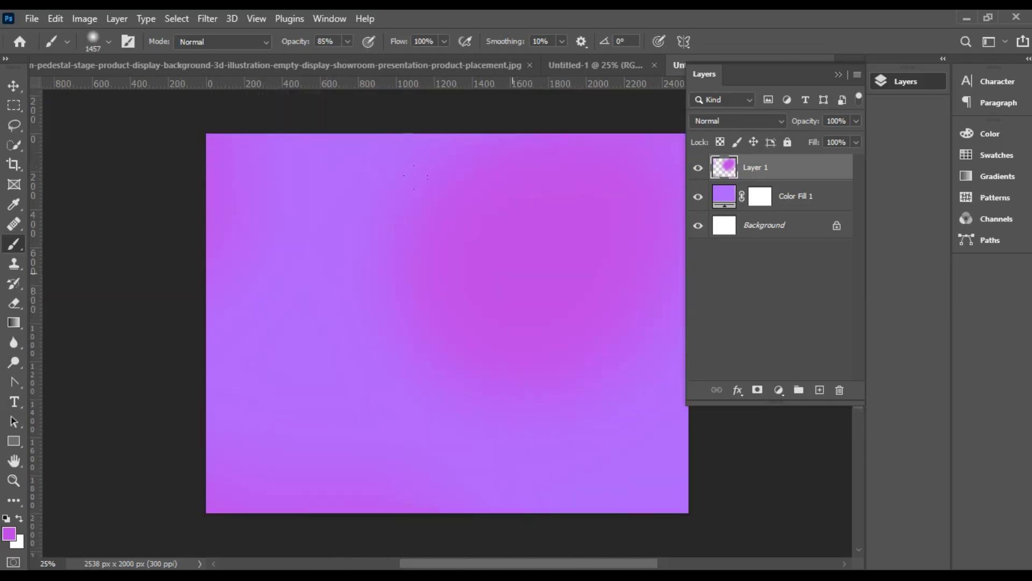
# - Draw a perfect circle about 1251 px in diameter over the large magenta glow using the Ellipse tool
pyautogui.click(14, 85)
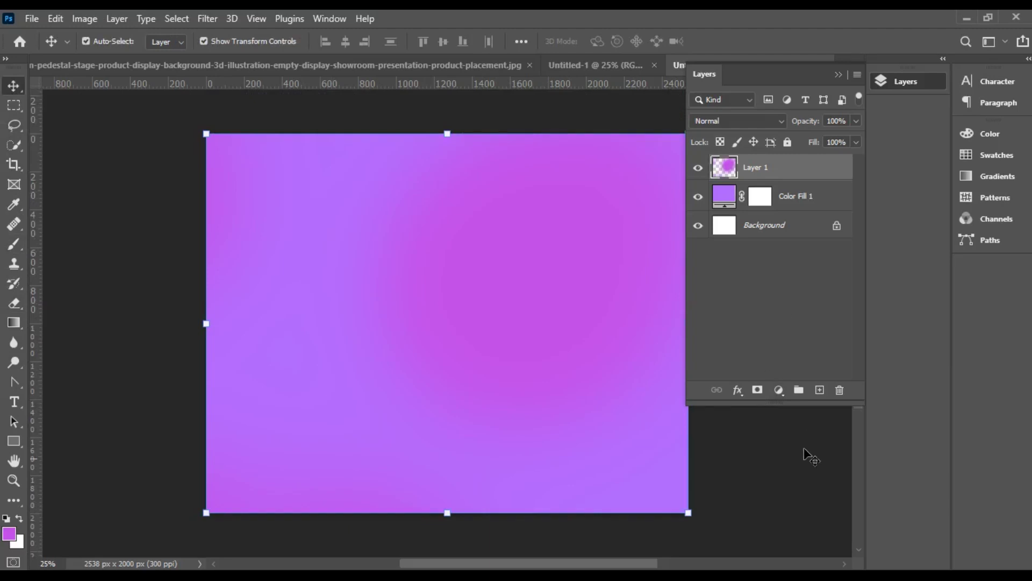
pyautogui.click(14, 441)
pyautogui.hotkey('shift', 'u')
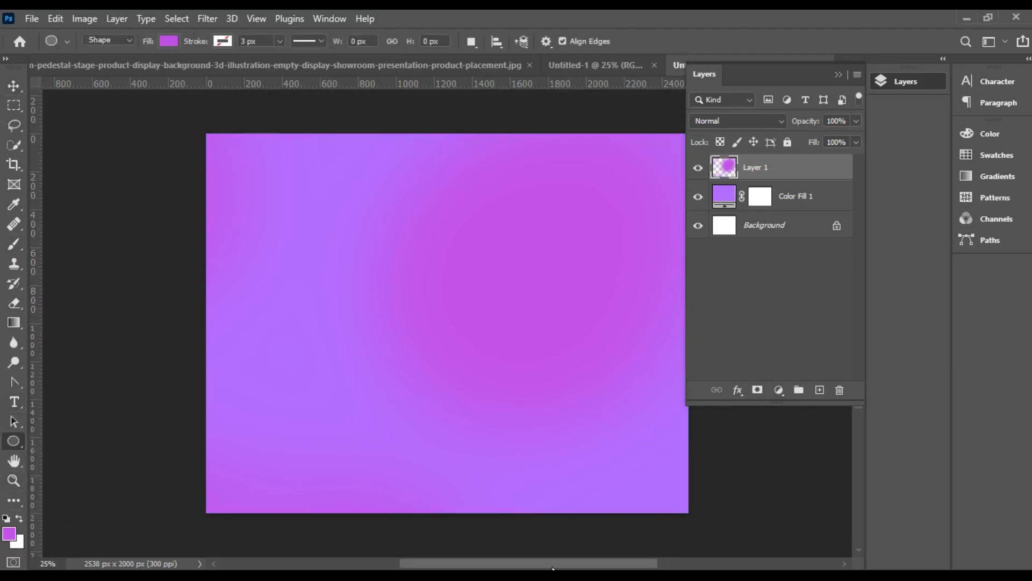
pyautogui.moveTo(553, 563); pyautogui.dragTo(576, 563)
pyautogui.moveTo(356, 207); pyautogui.dragTo(595, 463)
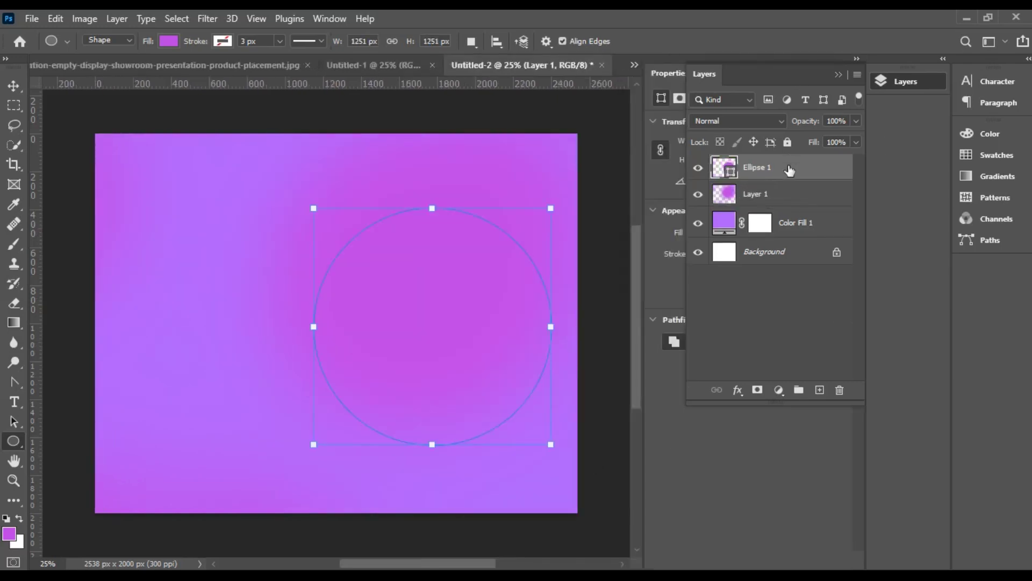
# - Reposition the circle within the magenta glow and scale it down to 92.49%, about 1157 px in diameter
pyautogui.click(840, 74)
pyautogui.moveTo(895, 82); pyautogui.dragTo(994, 100)
pyautogui.press('v')
pyautogui.moveTo(506, 377); pyautogui.dragTo(475, 350)
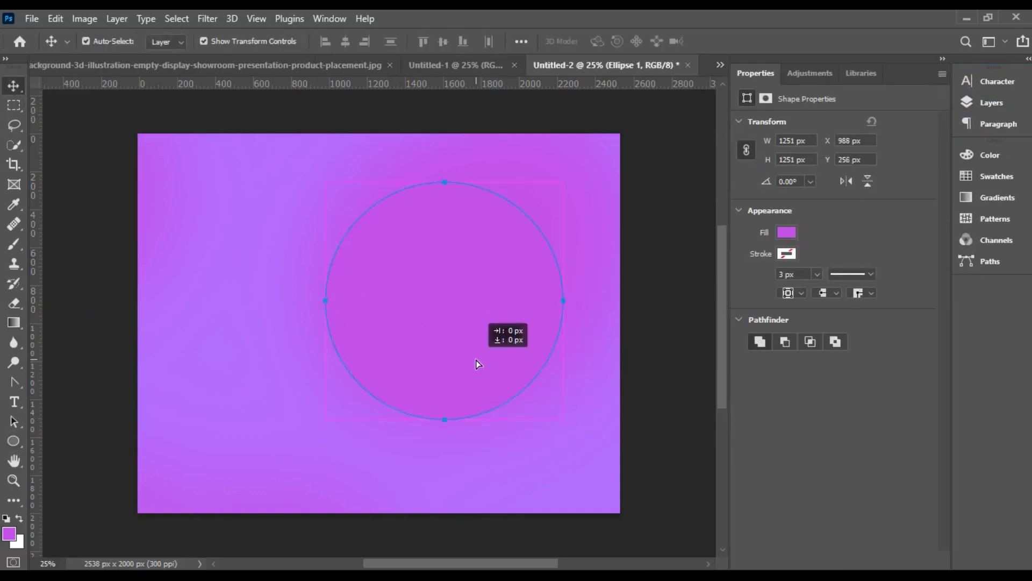
pyautogui.moveTo(562, 417); pyautogui.dragTo(542, 399)
pyautogui.moveTo(436, 311); pyautogui.dragTo(441, 305)
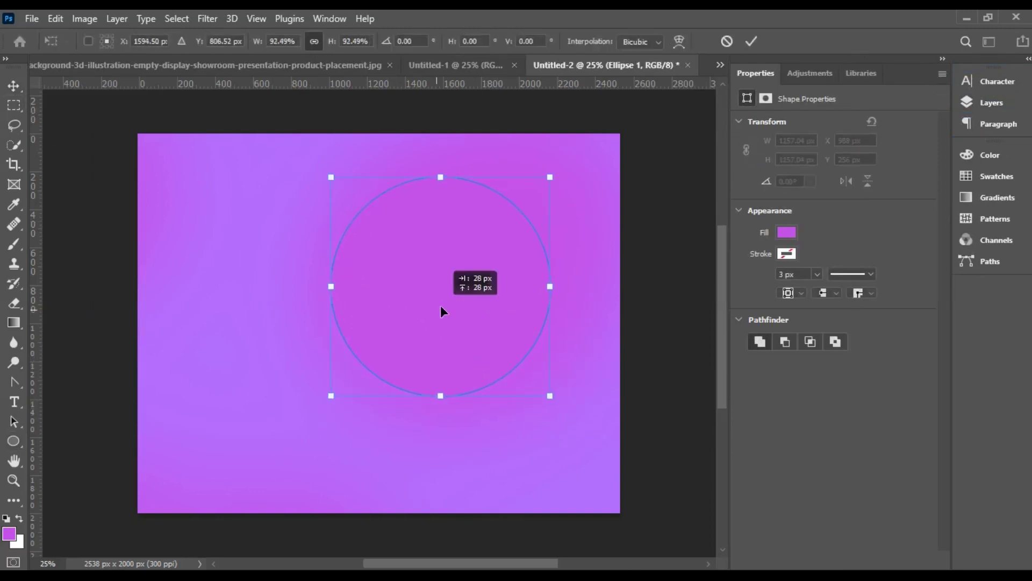
pyautogui.hotkey('alt', 'shift')
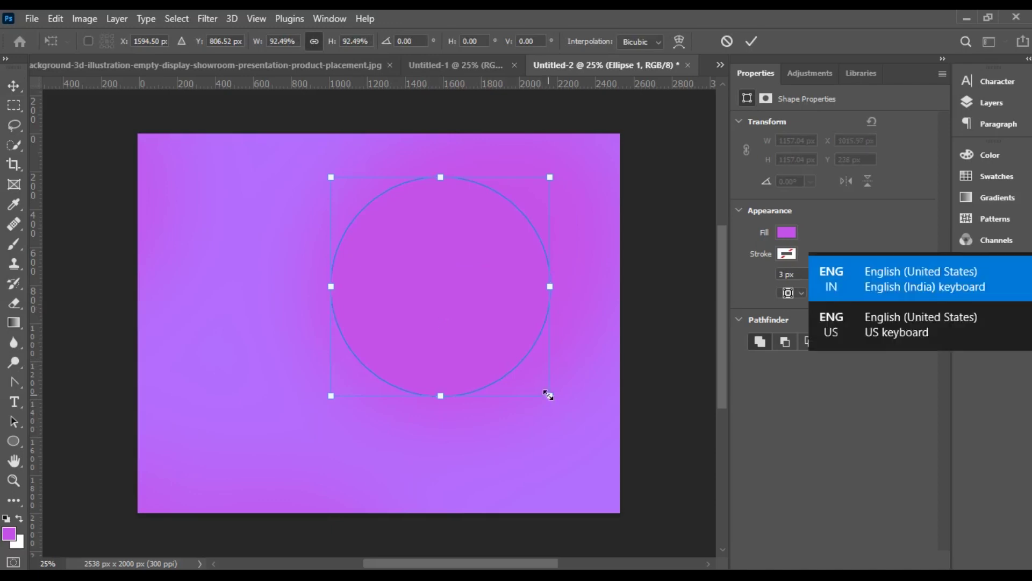
pyautogui.click(751, 41)
pyautogui.moveTo(549, 395); pyautogui.dragTo(531, 364)
pyautogui.hotkey('ctrl', 'z')
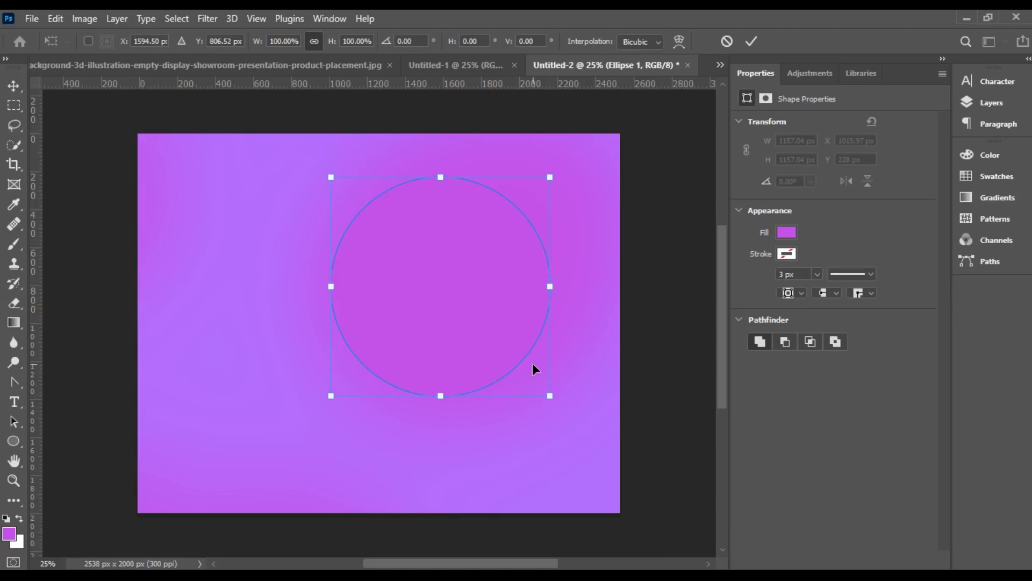
pyautogui.press('Return')
# - Duplicate the circle layer and scale the copy down to about 73% around its centre
pyautogui.click(967, 103)
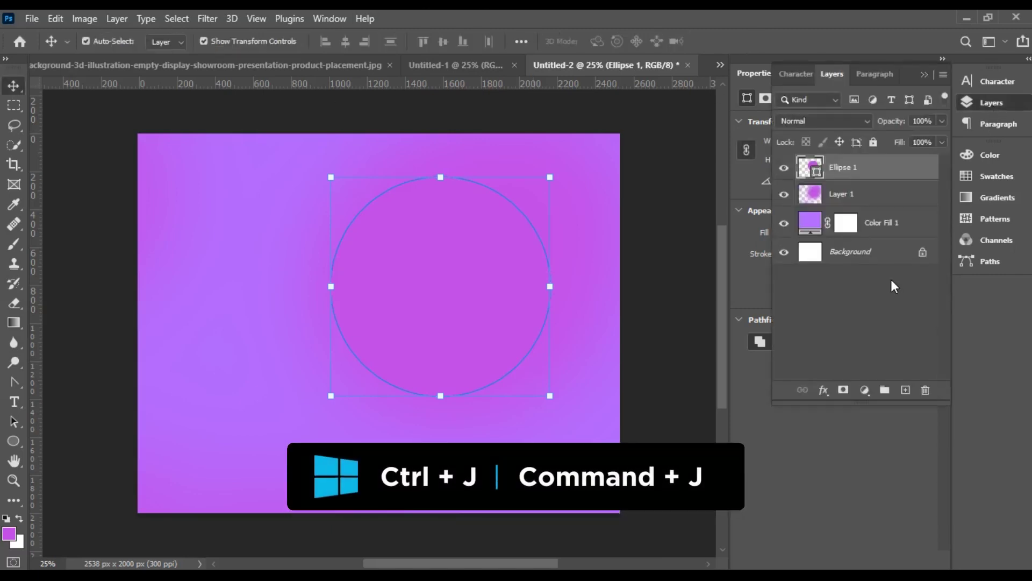
pyautogui.hotkey('ctrl', 'j')
pyautogui.moveTo(550, 397); pyautogui.dragTo(521, 366)
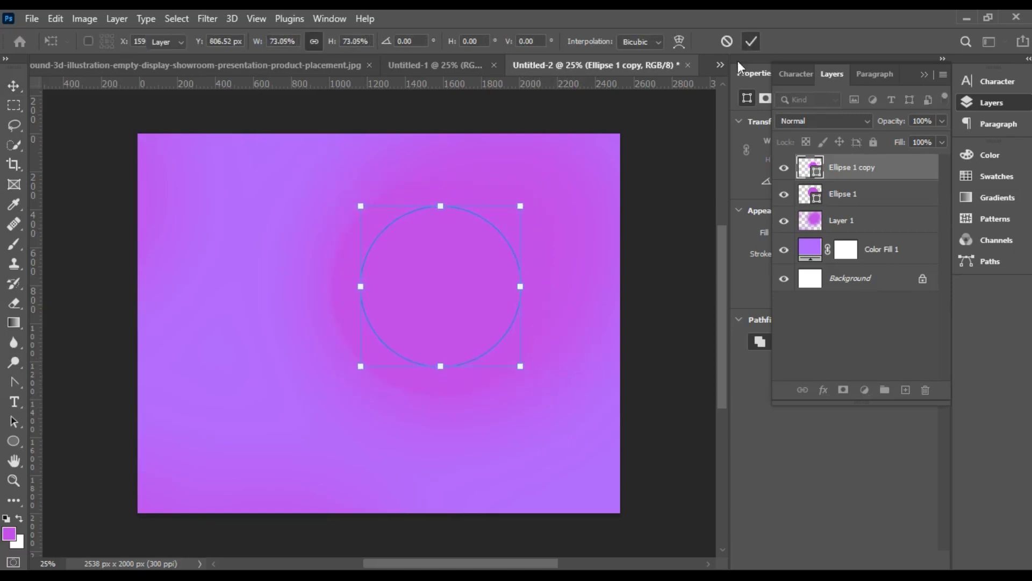
pyautogui.click(751, 41)
# - Recolour the larger circle with a more saturated magenta-purple fill than the smaller circle's
pyautogui.click(453, 392)
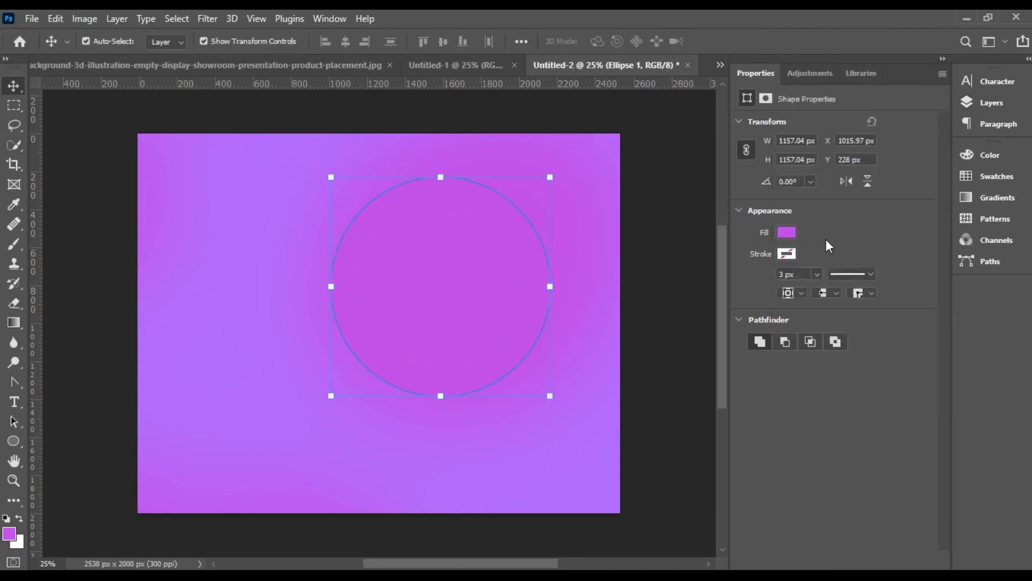
pyautogui.click(787, 232)
pyautogui.click(864, 313)
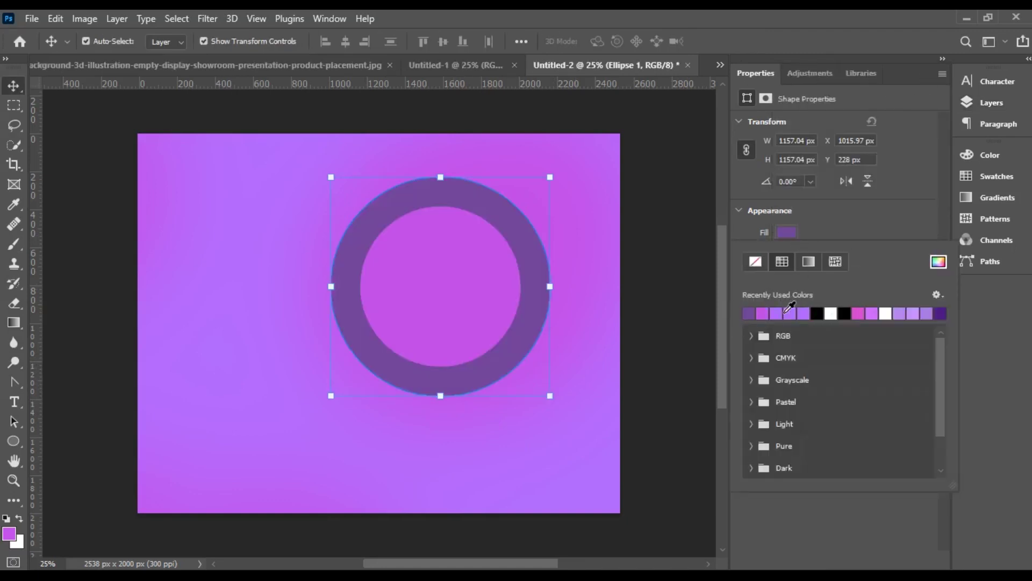
pyautogui.click(776, 314)
pyautogui.click(780, 313)
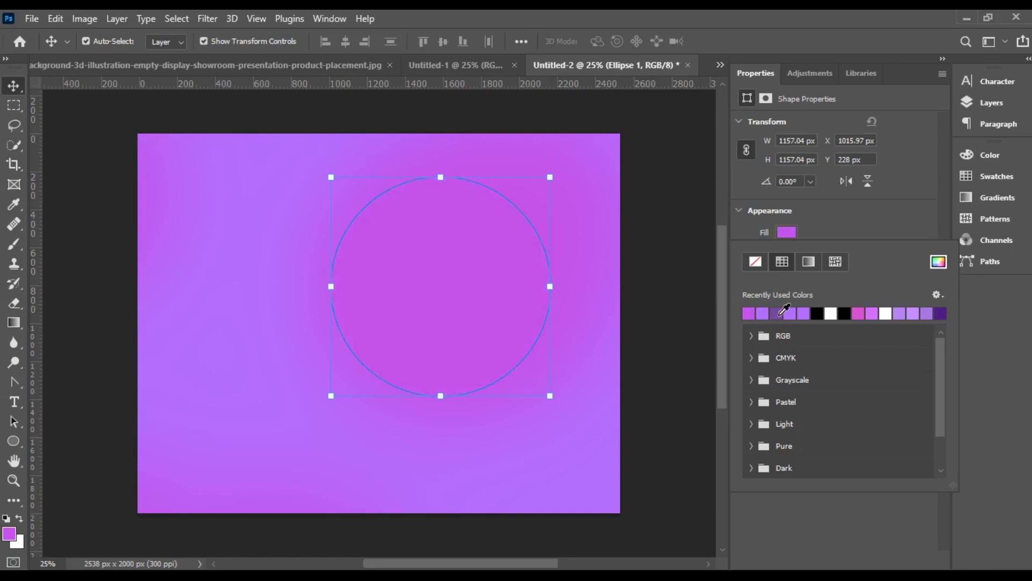
pyautogui.click(787, 232)
pyautogui.click(788, 233)
pyautogui.click(938, 262)
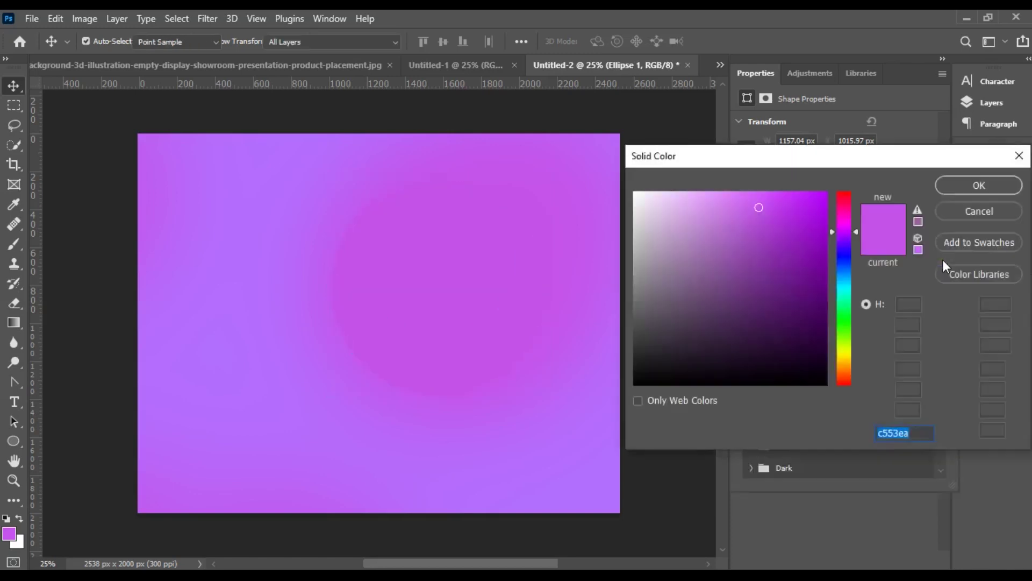
pyautogui.moveTo(759, 207)
pyautogui.mouseDown()
pyautogui.moveTo(752, 192)
pyautogui.moveTo(812, 221)
pyautogui.moveTo(771, 203)
pyautogui.mouseUp()
pyautogui.click(956, 185)
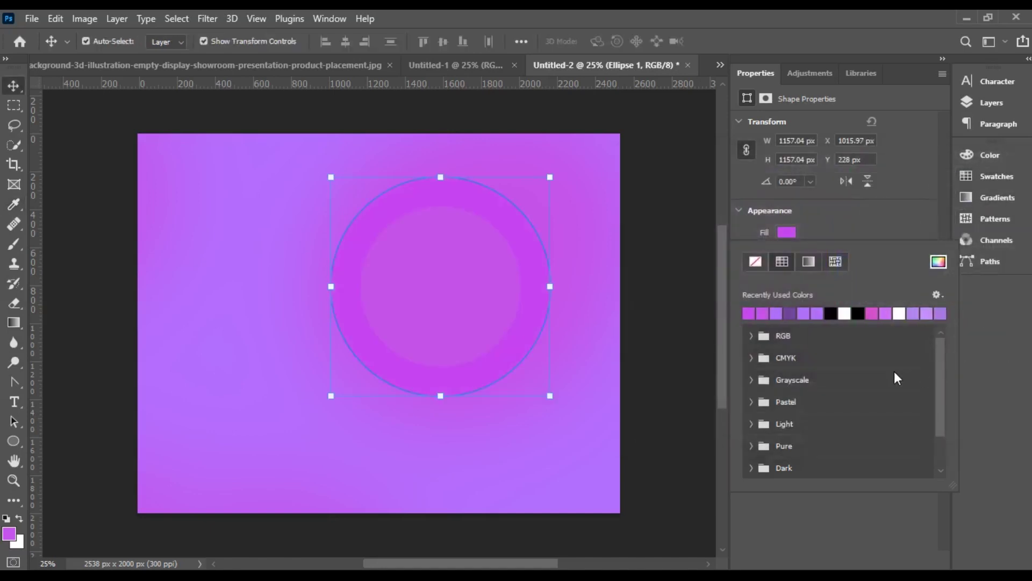
# - Add a drop shadow to the larger circle in purple a450df with a size of 49 px
pyautogui.click(981, 103)
pyautogui.click(822, 392)
pyautogui.click(838, 549)
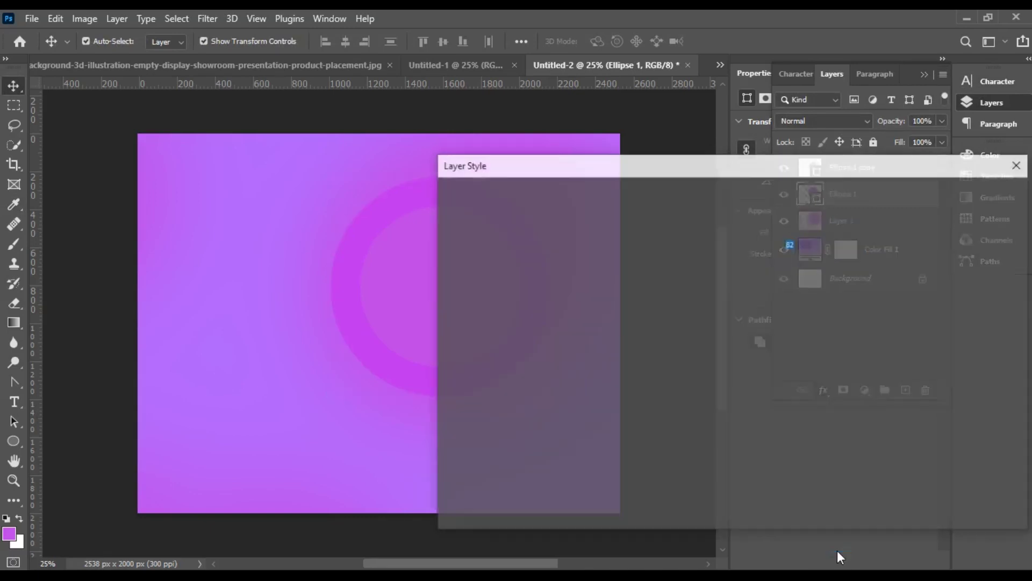
pyautogui.click(805, 226)
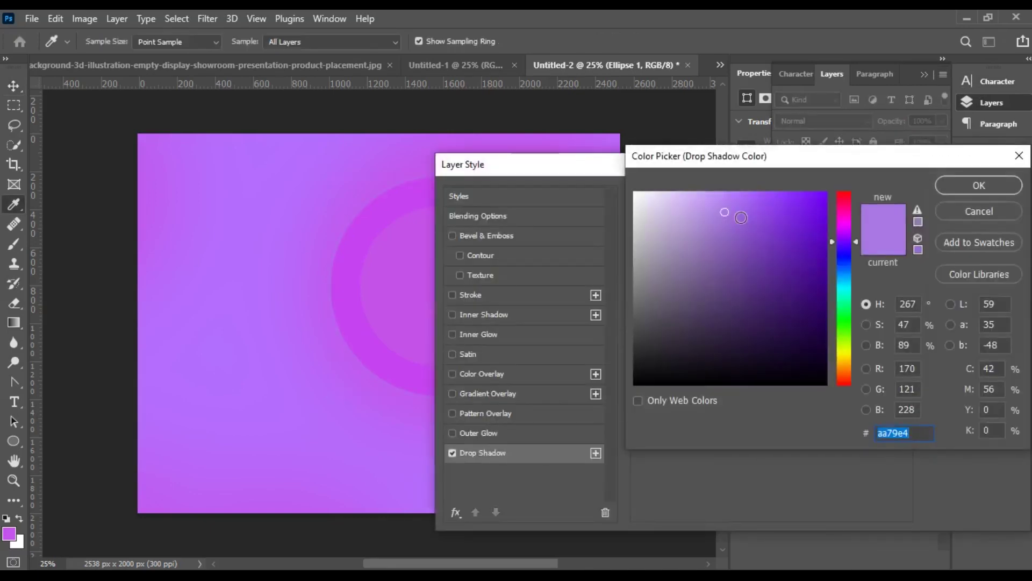
pyautogui.moveTo(725, 212)
pyautogui.mouseDown()
pyautogui.moveTo(756, 228)
pyautogui.moveTo(751, 219)
pyautogui.mouseUp()
pyautogui.moveTo(844, 236); pyautogui.dragTo(841, 236)
pyautogui.moveTo(755, 221); pyautogui.dragTo(759, 216)
pyautogui.click(953, 185)
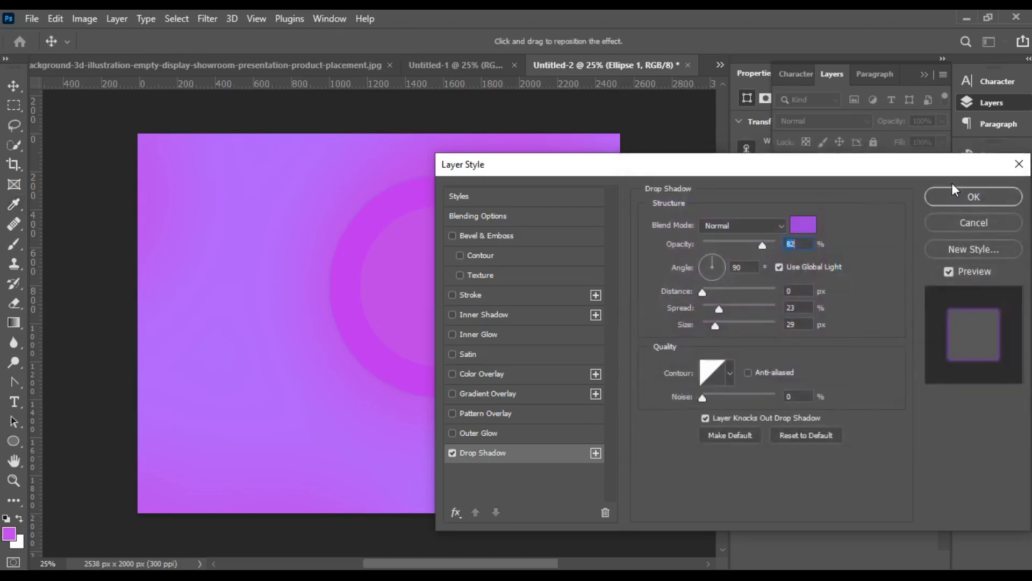
pyautogui.moveTo(721, 309)
pyautogui.mouseDown()
pyautogui.moveTo(740, 309)
pyautogui.moveTo(721, 308)
pyautogui.moveTo(722, 324)
pyautogui.mouseUp()
pyautogui.click(953, 198)
# - Remove the smaller circle's fill and give its outline a white stroke
pyautogui.hotkey('ctrl', 'j')
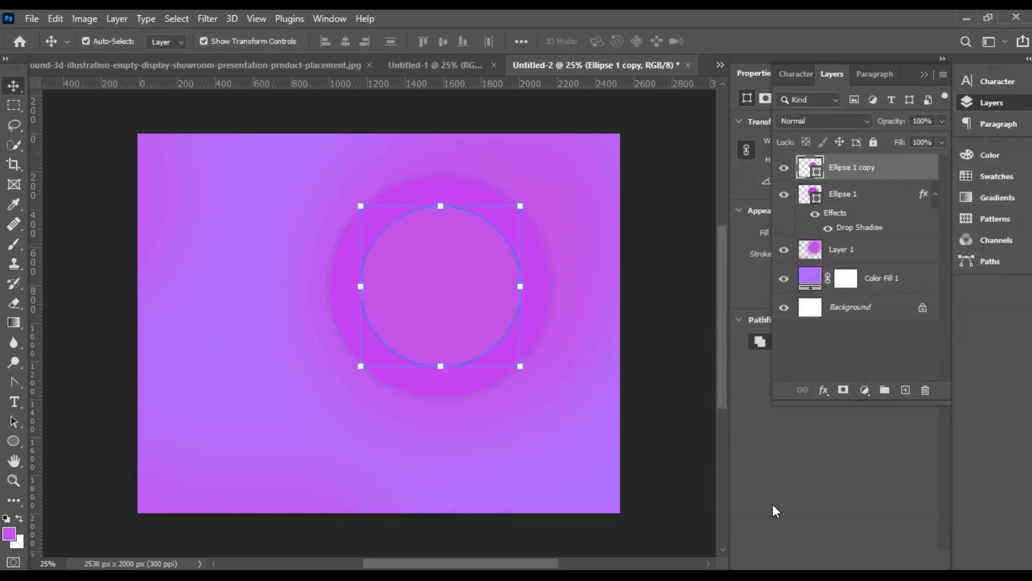
pyautogui.click(924, 74)
pyautogui.click(786, 233)
pyautogui.click(755, 261)
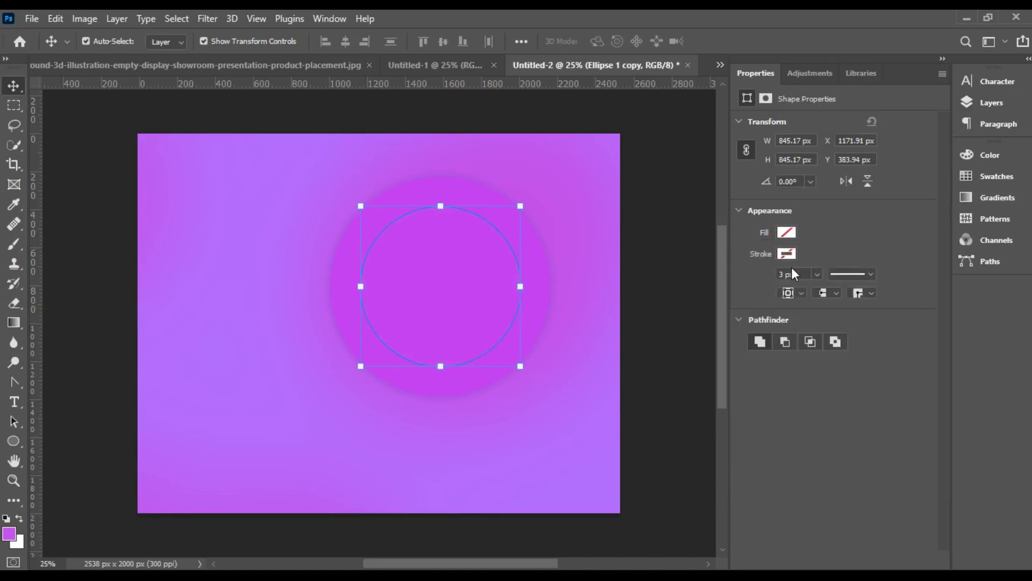
pyautogui.click(786, 253)
pyautogui.click(861, 329)
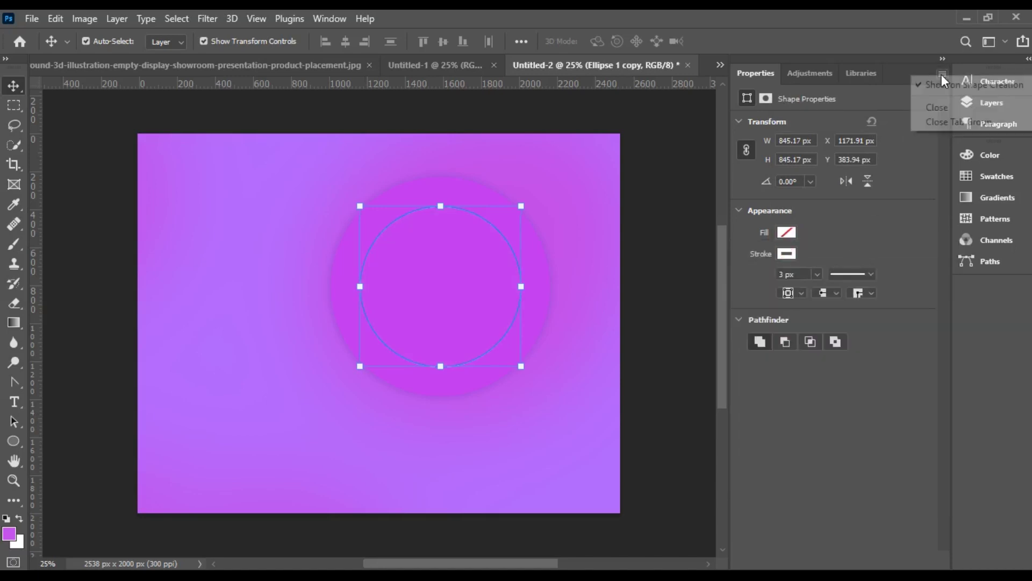
pyautogui.click(963, 102)
pyautogui.click(822, 391)
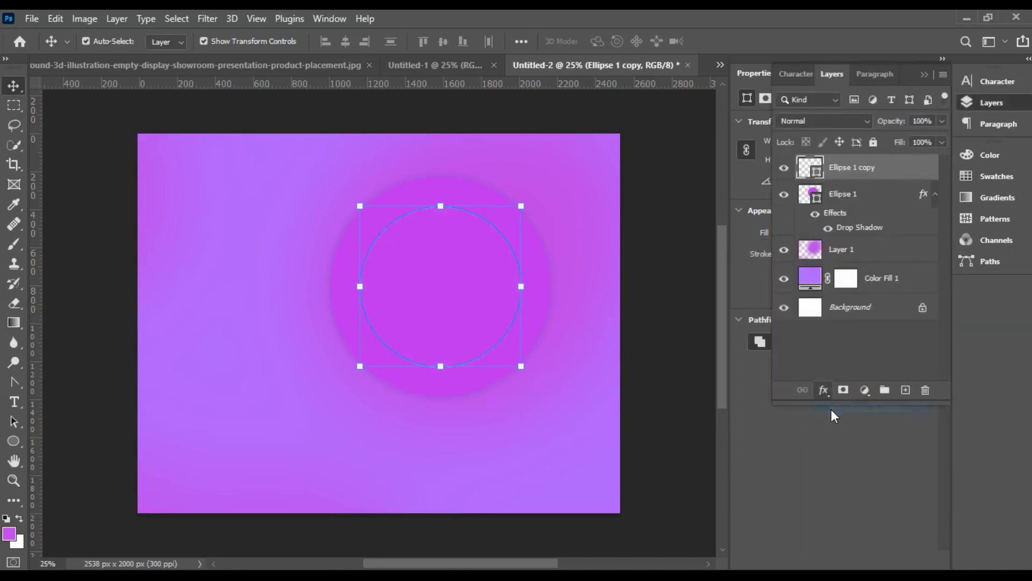
pyautogui.click(832, 409)
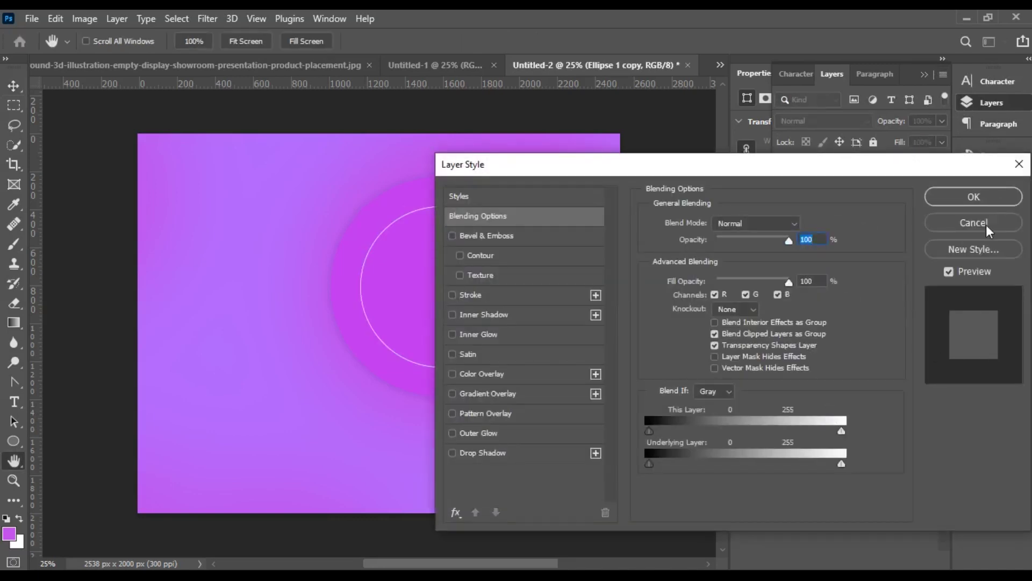
pyautogui.click(984, 221)
# - Give the white ring a 3 px white inside Stroke effect and a Hard Light Inner Glow at 64% opacity
pyautogui.scroll(2, 472, 288)
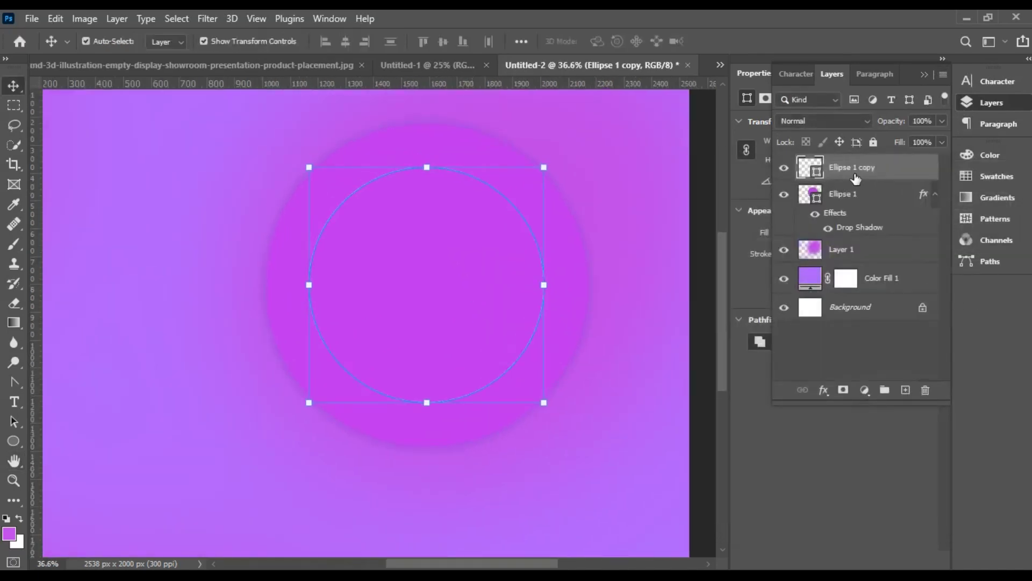
pyautogui.click(867, 409)
pyautogui.click(467, 296)
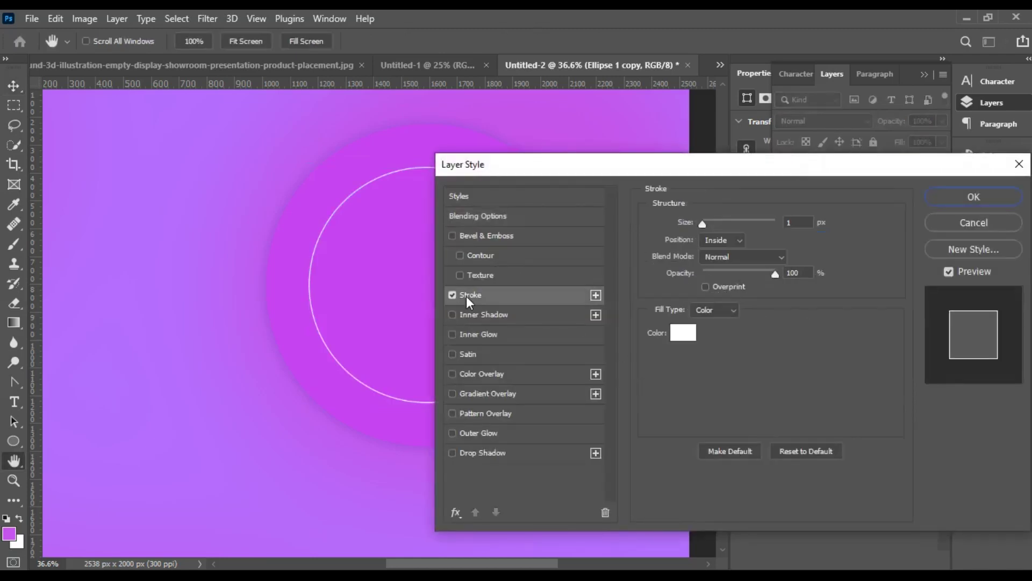
pyautogui.moveTo(703, 224); pyautogui.dragTo(704, 223)
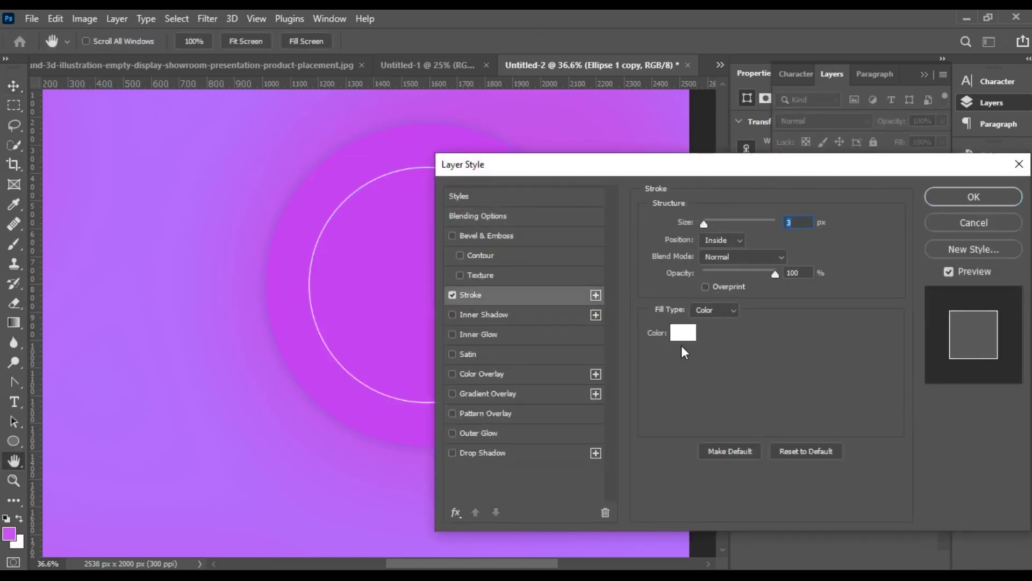
pyautogui.click(480, 334)
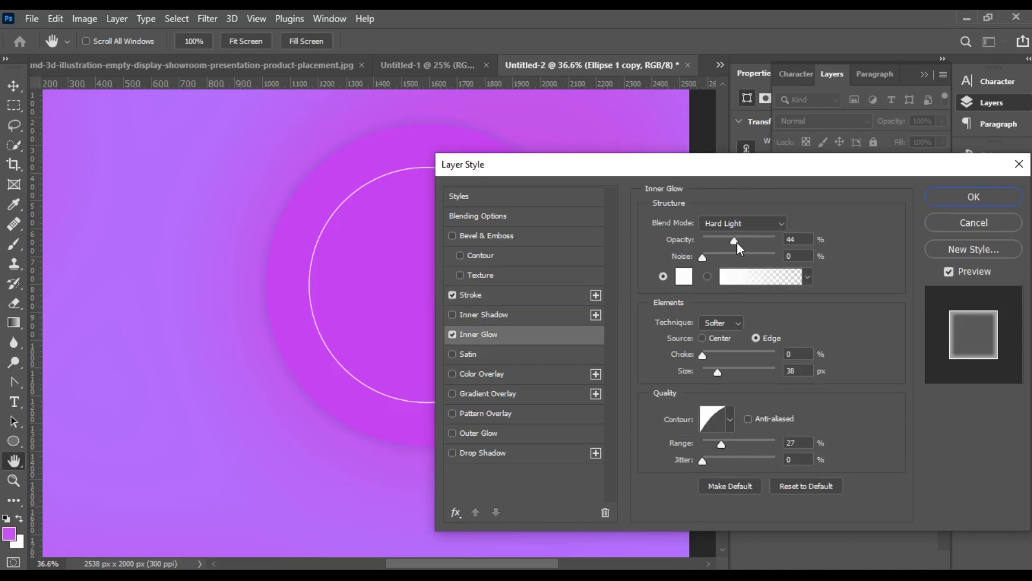
pyautogui.moveTo(734, 241); pyautogui.dragTo(750, 243)
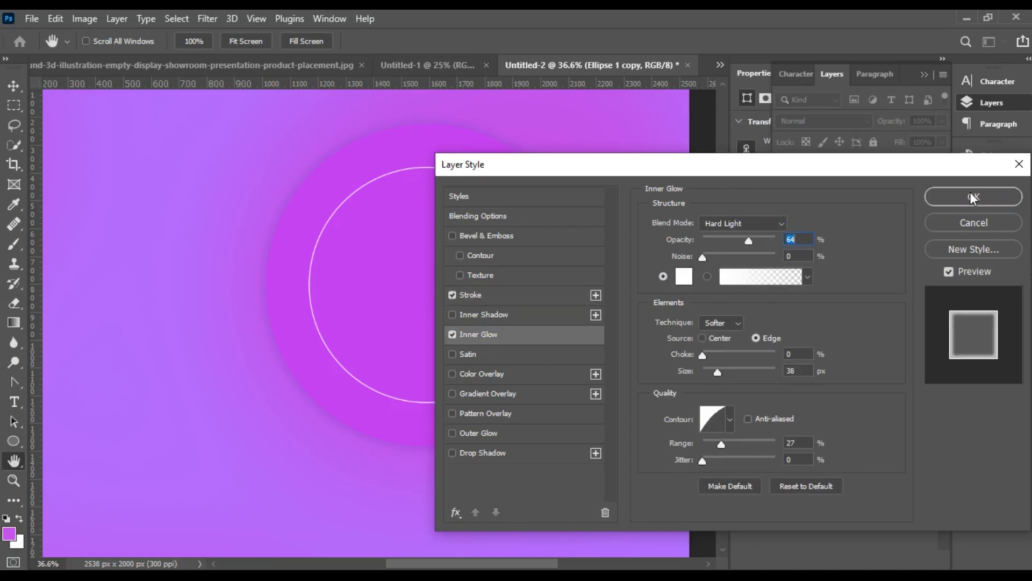
# - Add a Linear Dodge Outer Glow to the ring with 81% opacity, 0% spread and 10 px size
pyautogui.click(482, 433)
pyautogui.moveTo(756, 243); pyautogui.dragTo(759, 244)
pyautogui.moveTo(708, 357); pyautogui.dragTo(732, 356)
pyautogui.moveTo(759, 242); pyautogui.dragTo(762, 242)
pyautogui.moveTo(730, 357); pyautogui.dragTo(710, 357)
pyautogui.moveTo(702, 340)
pyautogui.mouseDown()
pyautogui.moveTo(716, 341)
pyautogui.moveTo(702, 341)
pyautogui.mouseUp()
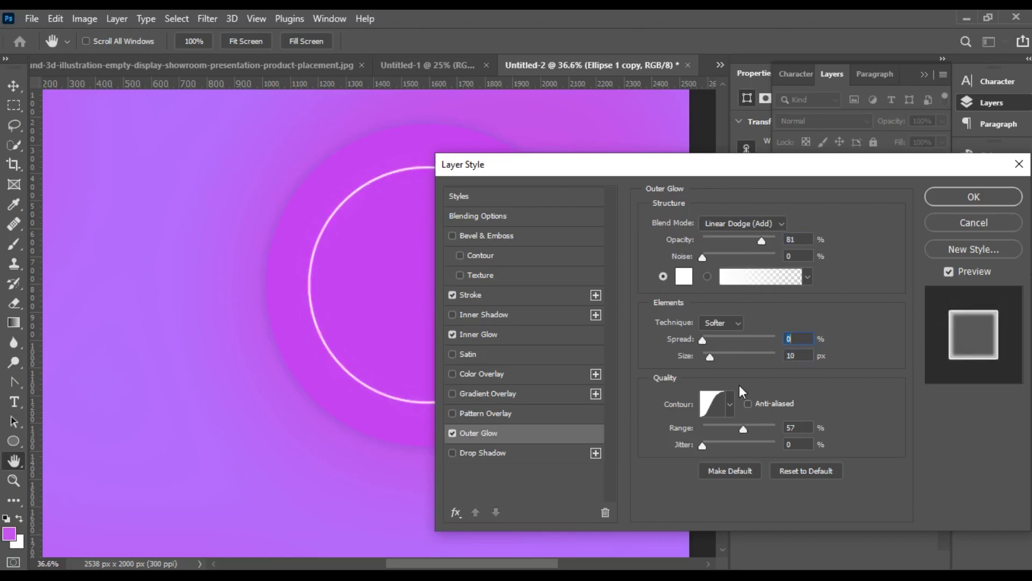
pyautogui.click(710, 357)
# - Add a white drop shadow with a size of 84 px to the ring
pyautogui.click(485, 453)
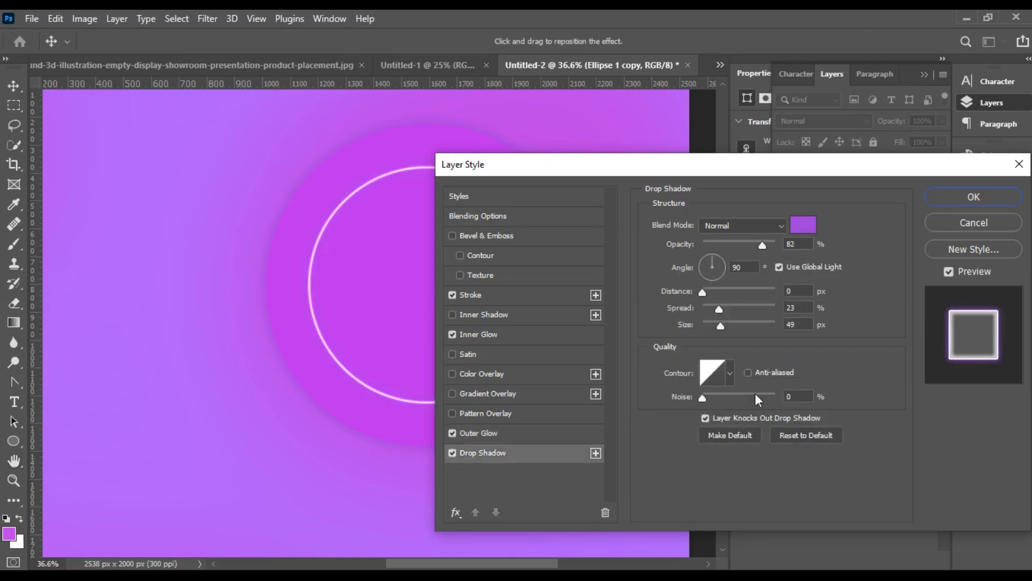
pyautogui.click(802, 225)
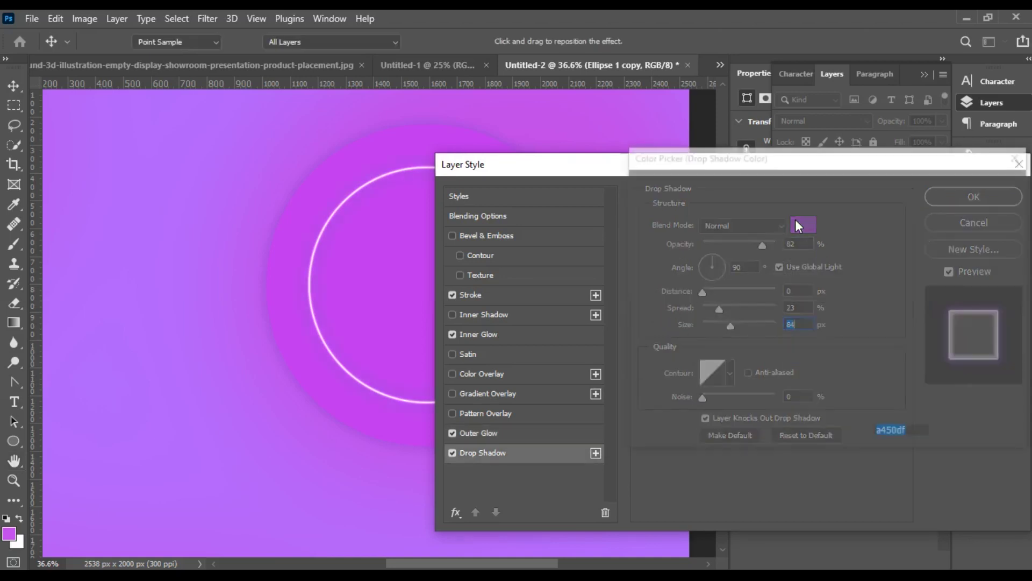
pyautogui.click(634, 192)
pyautogui.press('Return')
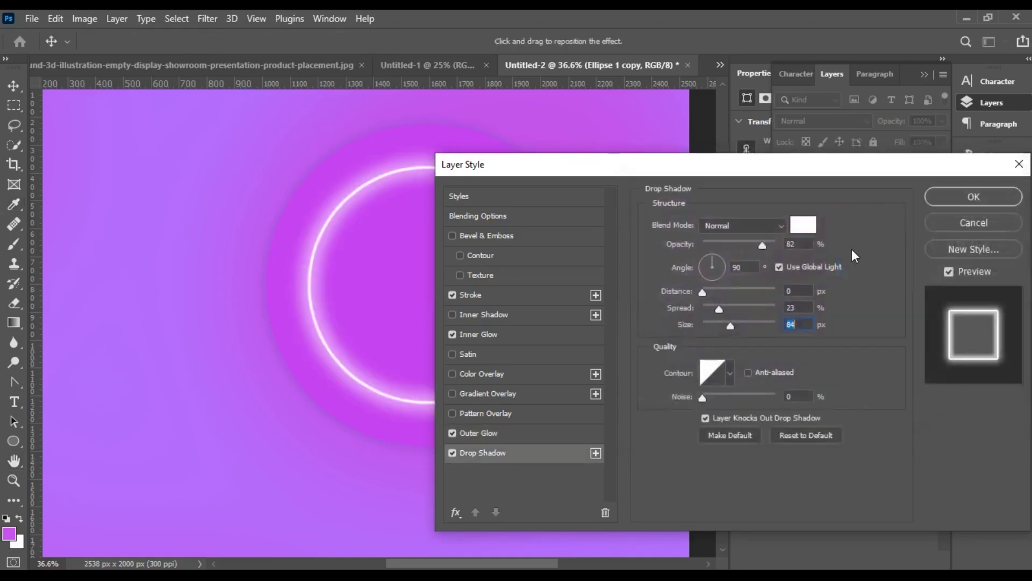
# - Soften the ring's drop shadow to 46% opacity, 21% spread and 35 px size, and apply the layer style
pyautogui.moveTo(762, 247); pyautogui.dragTo(736, 247)
pyautogui.moveTo(730, 325); pyautogui.dragTo(719, 308)
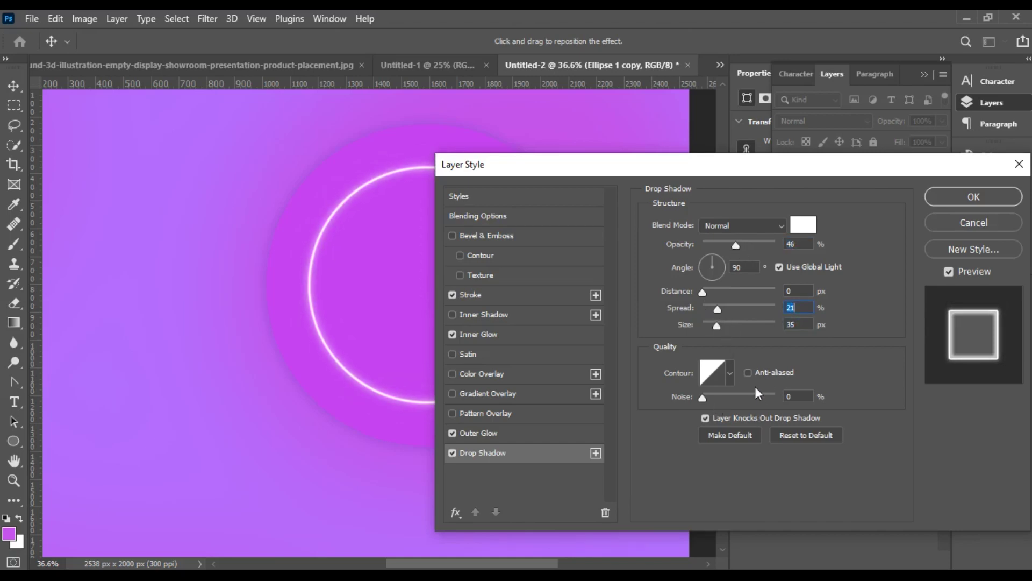
pyautogui.click(956, 198)
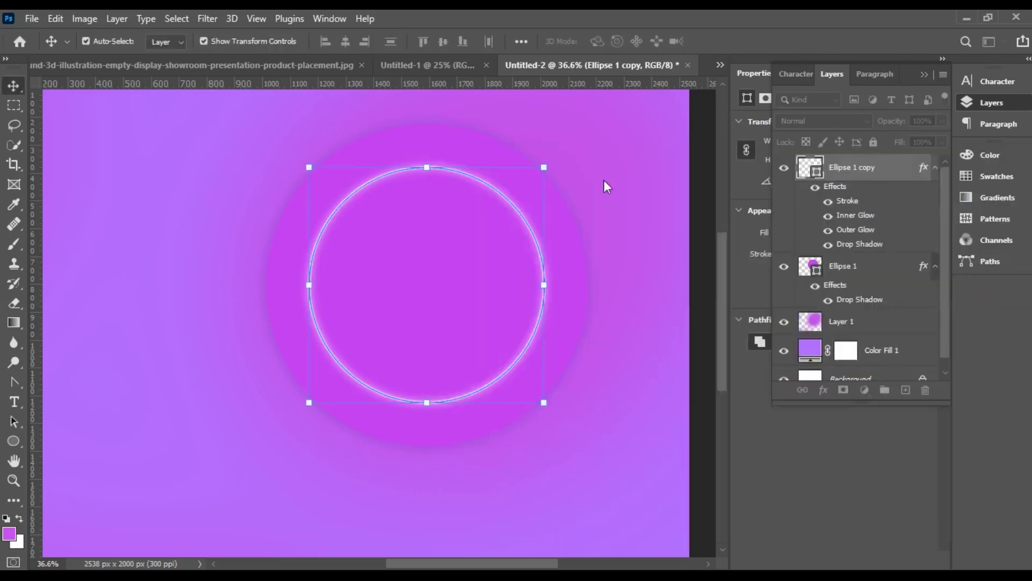
# - Copy the cut-out podium from the purple cylinder podium image into Untitled-2 and position it near the bottom of the canvas
pyautogui.scroll(-1, 447, 230)
pyautogui.click(303, 66)
pyautogui.moveTo(401, 362); pyautogui.dragTo(401, 296)
pyautogui.click(720, 65)
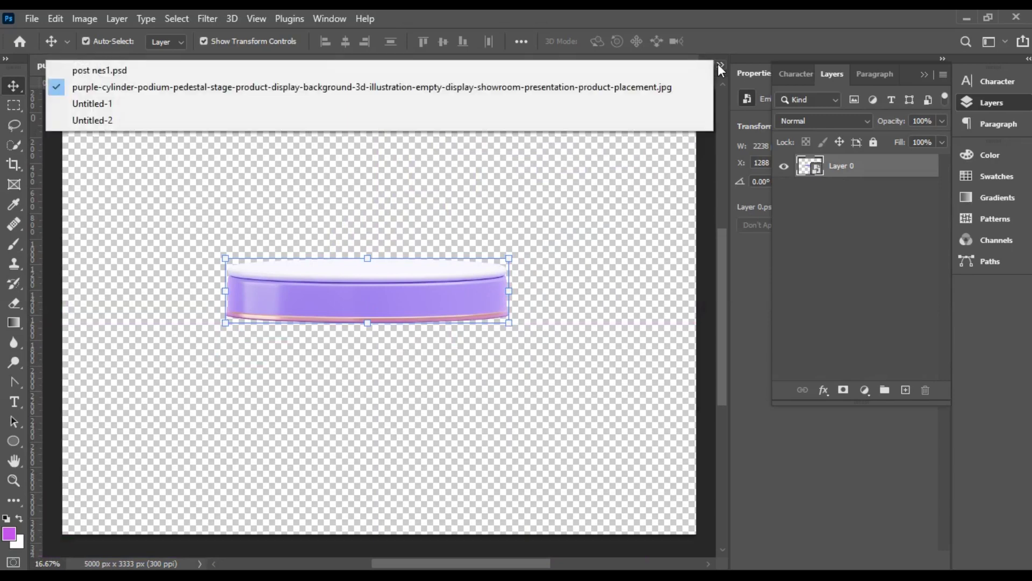
pyautogui.click(124, 116)
pyautogui.click(406, 445)
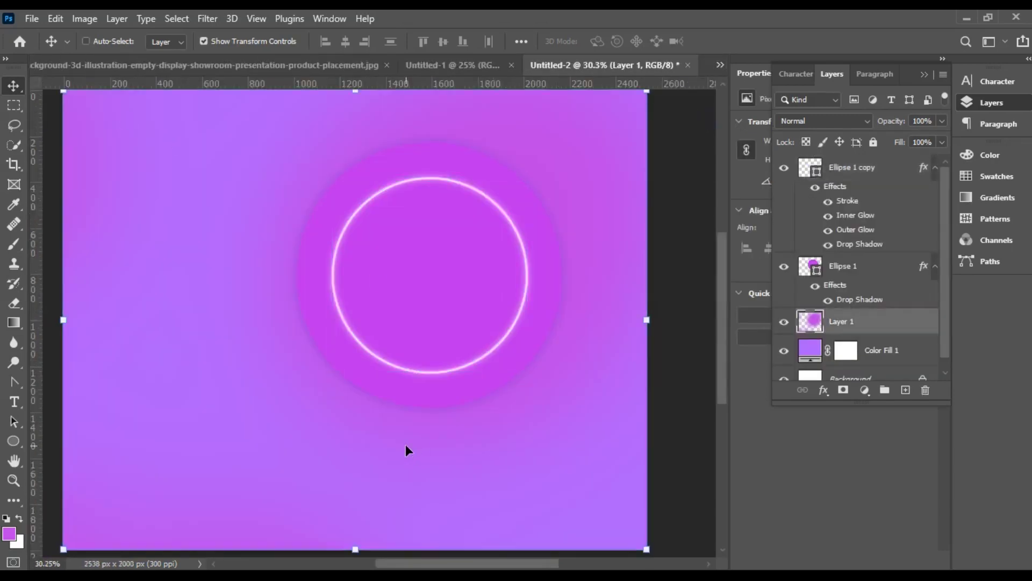
pyautogui.hotkey('ctrl', 'v')
pyautogui.moveTo(231, 328); pyautogui.dragTo(266, 470)
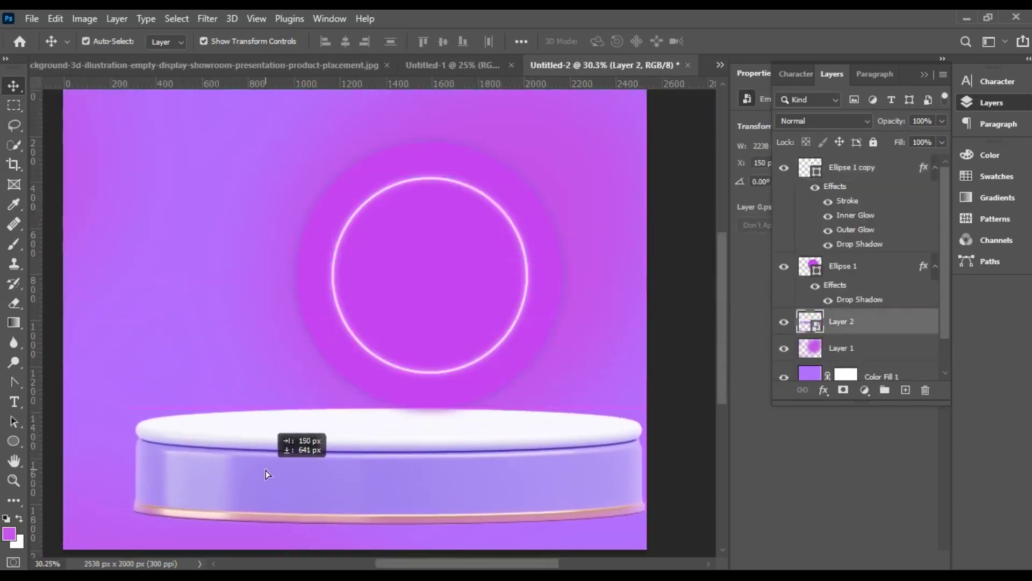
# - Bring the podium layer to the top of the stack, scale it to 38.75% and place it just below the circle
pyautogui.moveTo(850, 326); pyautogui.dragTo(793, 186)
pyautogui.moveTo(133, 410); pyautogui.dragTo(374, 464)
pyautogui.scroll(-1, 492, 454)
pyautogui.scroll(1, 492, 458)
pyautogui.moveTo(490, 484); pyautogui.dragTo(463, 427)
pyautogui.moveTo(292, 382); pyautogui.dragTo(368, 399)
pyautogui.moveTo(461, 447); pyautogui.dragTo(440, 484)
pyautogui.scroll(3, 436, 435)
pyautogui.scroll(-2, 448, 406)
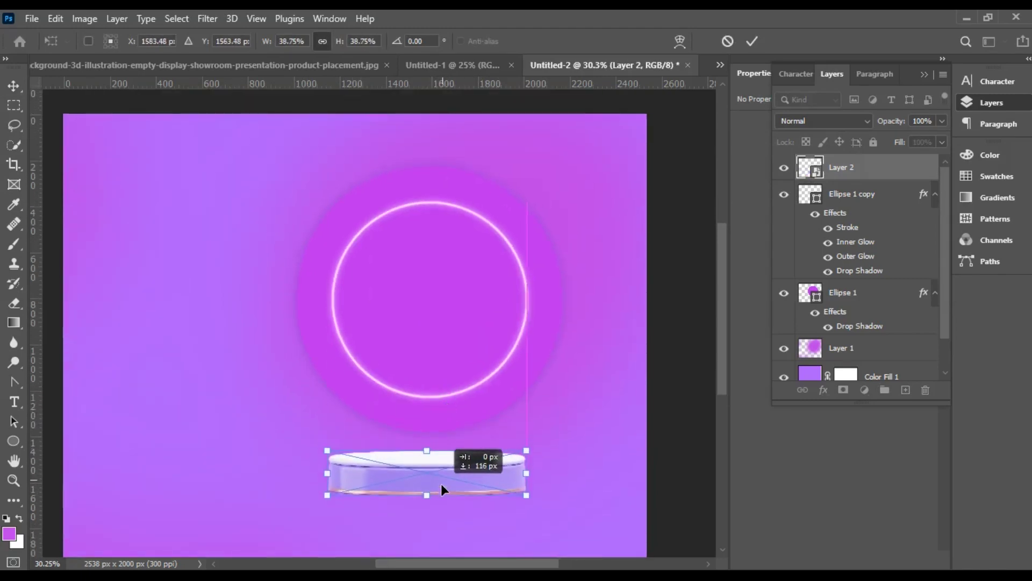
# - Enlarge the magenta circle and the glowing ring together slightly and shift them a little to the right
pyautogui.click(473, 256)
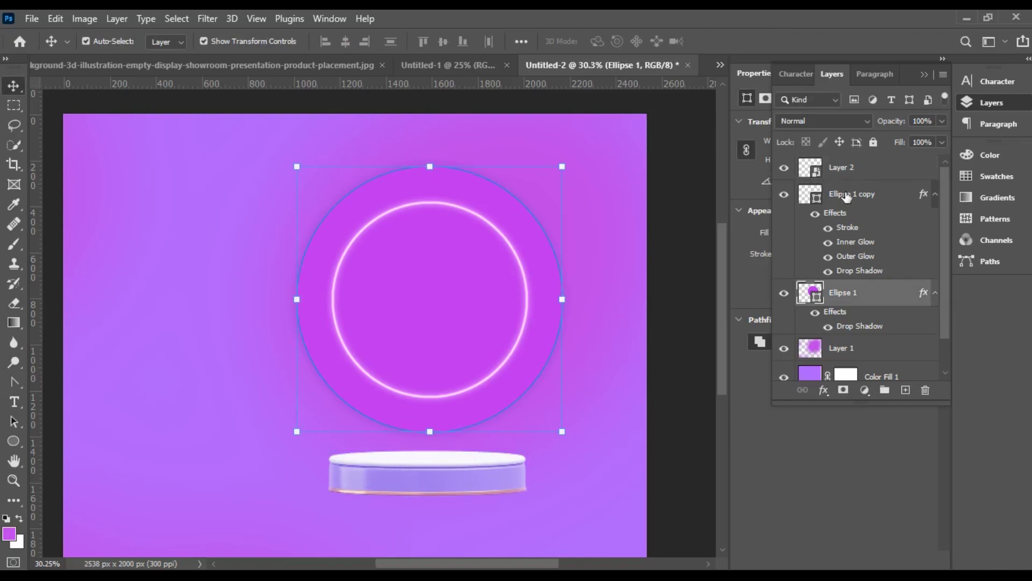
pyautogui.keyDown('shift'); pyautogui.click(858, 223); pyautogui.keyUp('shift')
pyautogui.moveTo(560, 432); pyautogui.dragTo(579, 449)
pyautogui.moveTo(451, 312); pyautogui.dragTo(456, 311)
pyautogui.press('Return')
# - Centre the podium under the circle and nudge it up to meet the circle's lower edge
pyautogui.moveTo(425, 487)
pyautogui.mouseDown()
pyautogui.moveTo(452, 486)
pyautogui.moveTo(442, 480)
pyautogui.mouseUp()
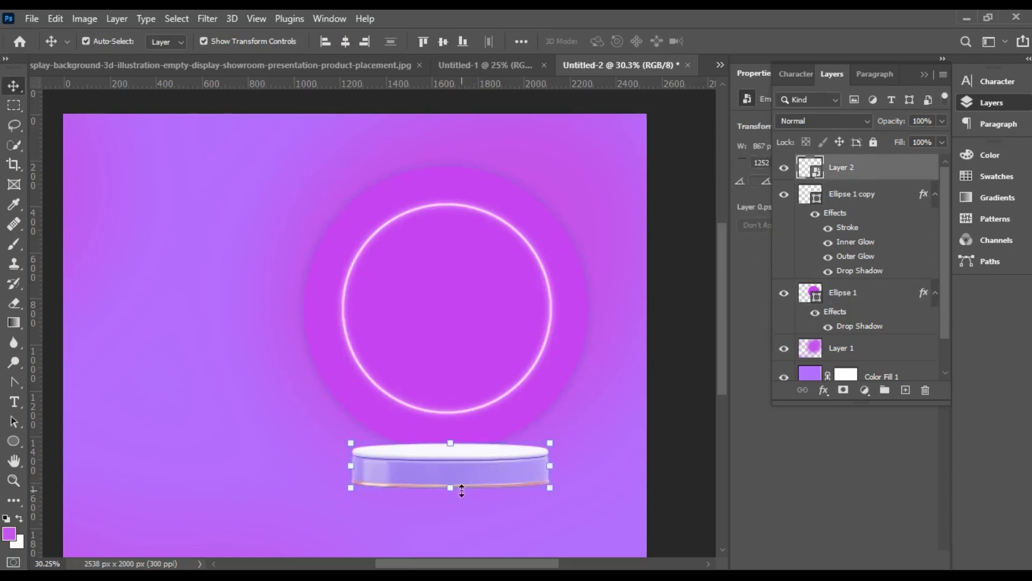
pyautogui.press('Up')
pyautogui.press('Up')
pyautogui.press('Up')
pyautogui.press('Up')
pyautogui.press('Up')
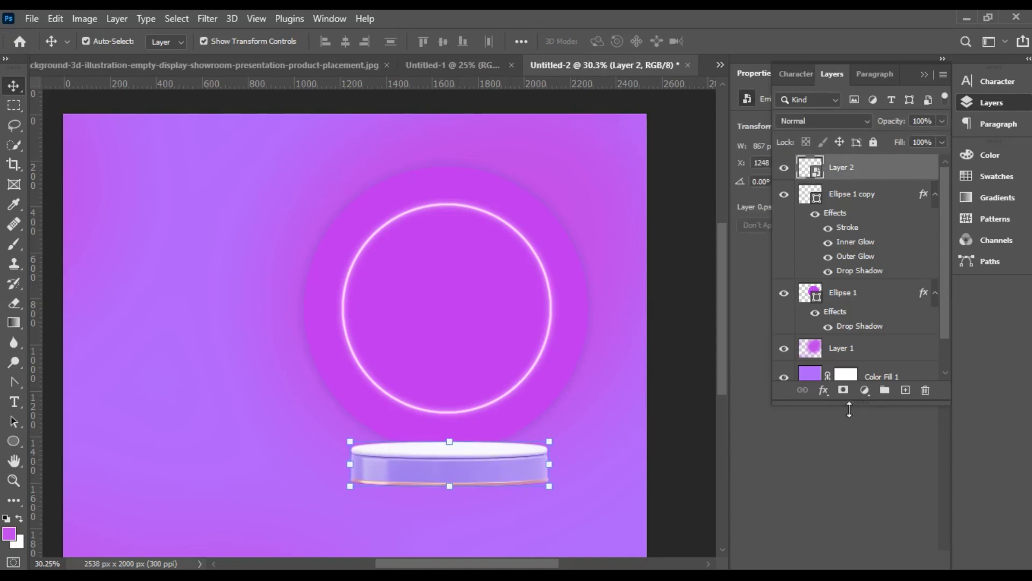
# - Add a new layer and set up a black, flattened Soft Round brush at 275 px with 0% hardness
pyautogui.click(905, 390)
pyautogui.click(7, 518)
pyautogui.click(14, 244)
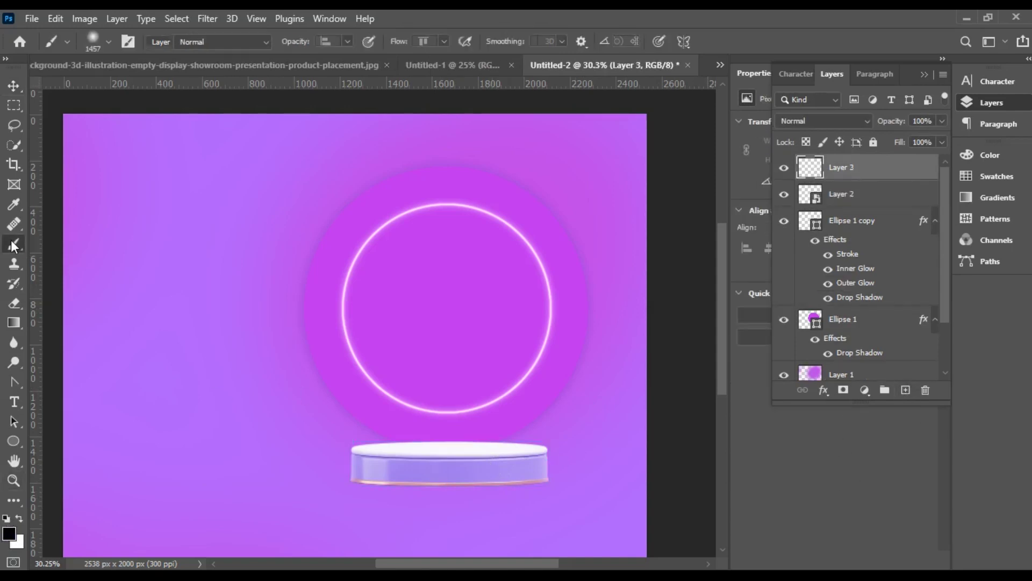
pyautogui.click(109, 42)
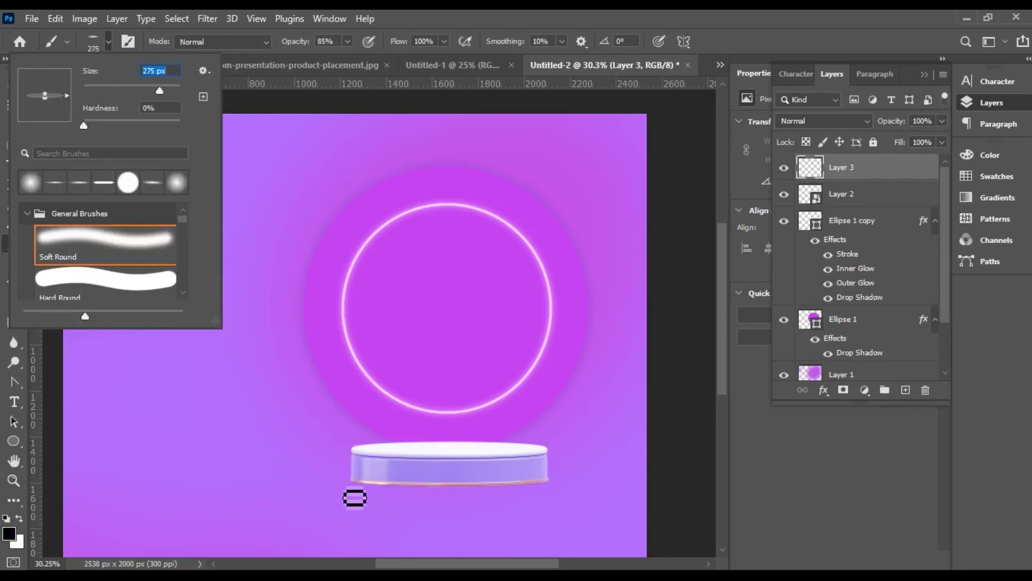
# - Move the new empty layer beneath the podium layer and rename it "shadow"
pyautogui.moveTo(840, 170); pyautogui.dragTo(838, 200)
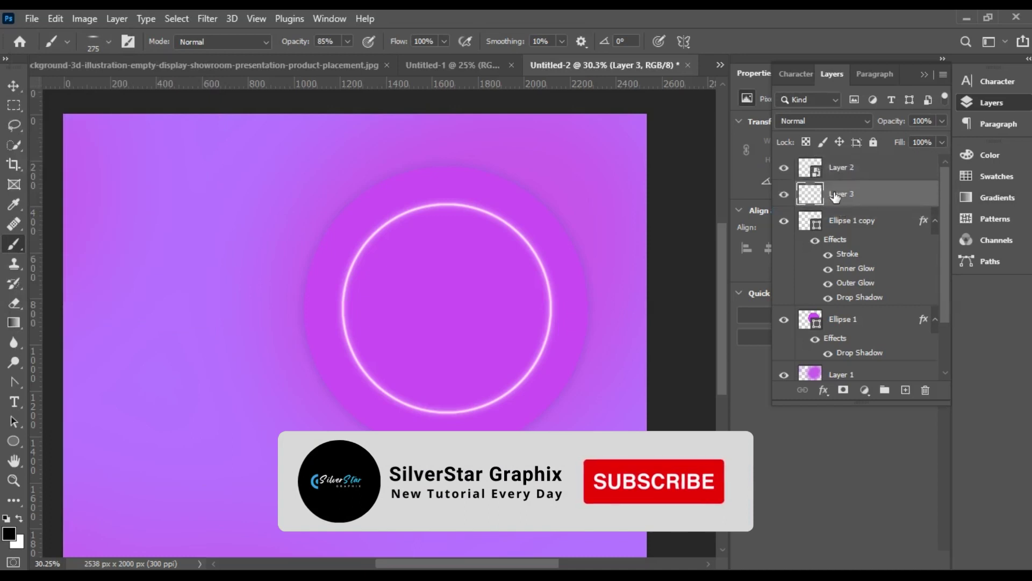
pyautogui.doubleClick(838, 194)
pyautogui.write('shadow')
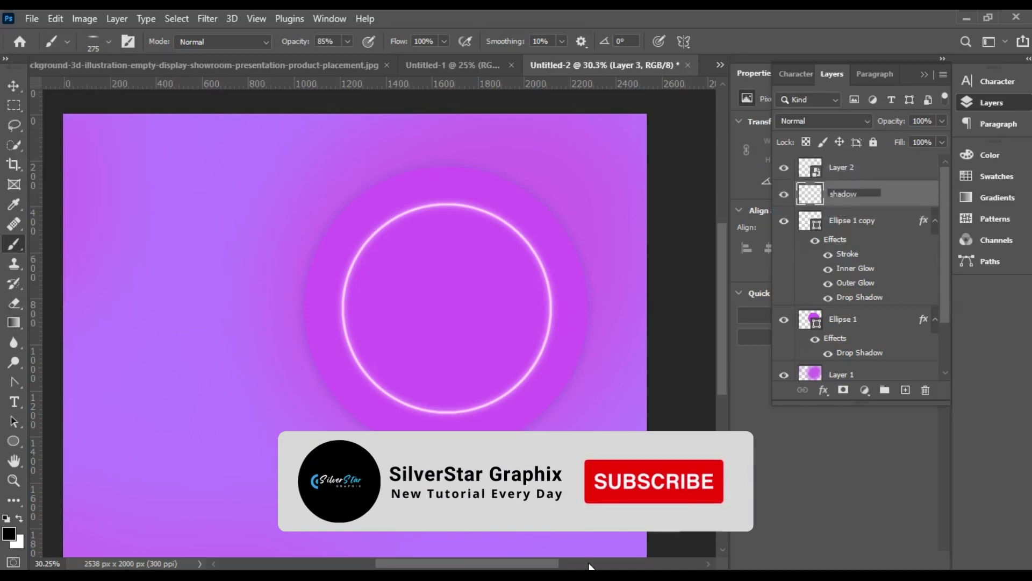
pyautogui.click(842, 177)
pyautogui.click(843, 192)
pyautogui.click(784, 169)
pyautogui.click(784, 168)
# - Paint a soft black shadow along the podium's bottom edge, extending past both of its sides
pyautogui.click(356, 492)
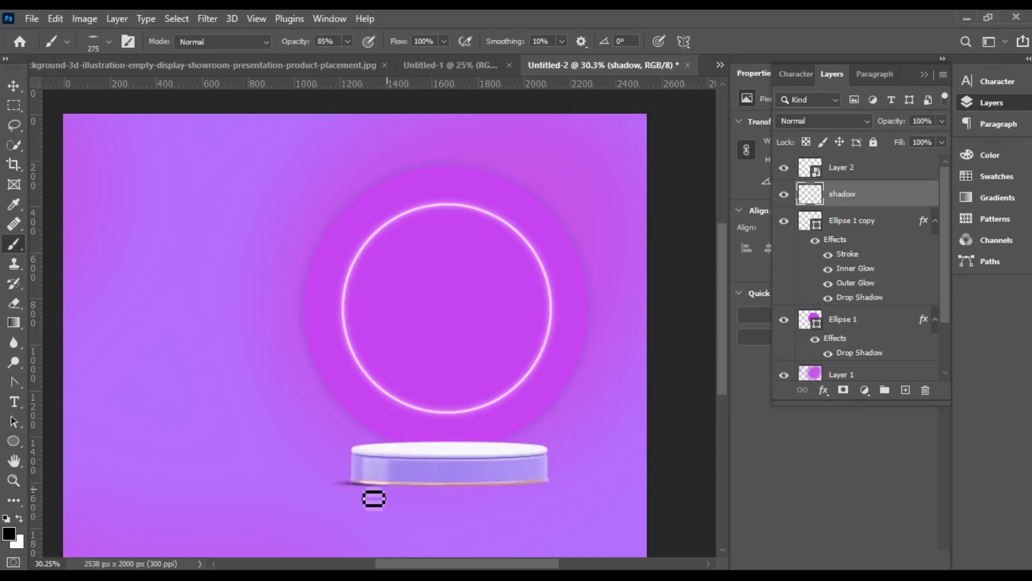
pyautogui.moveTo(380, 496)
pyautogui.mouseDown()
pyautogui.moveTo(369, 496)
pyautogui.moveTo(461, 496)
pyautogui.mouseUp()
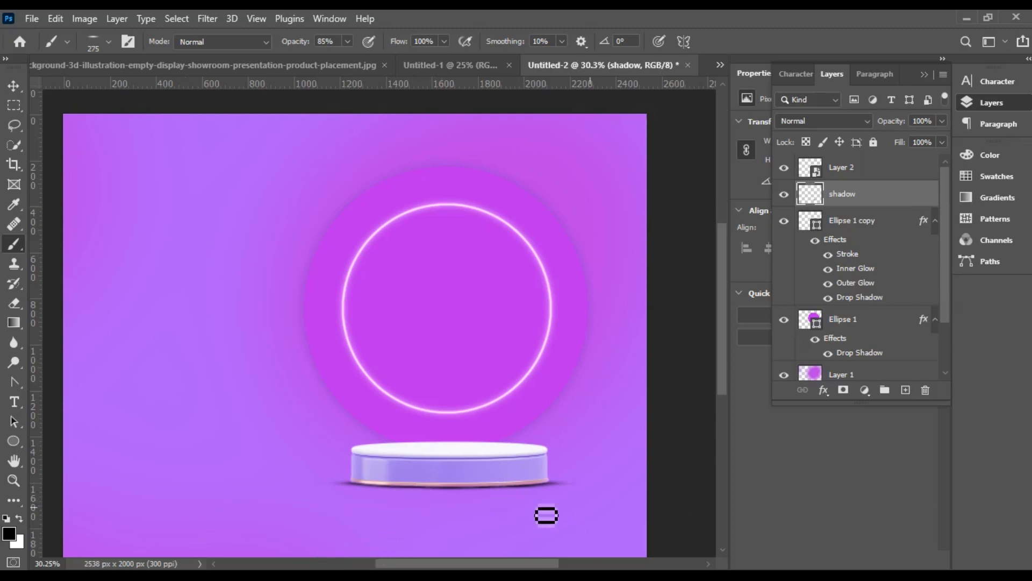
pyautogui.click(343, 491)
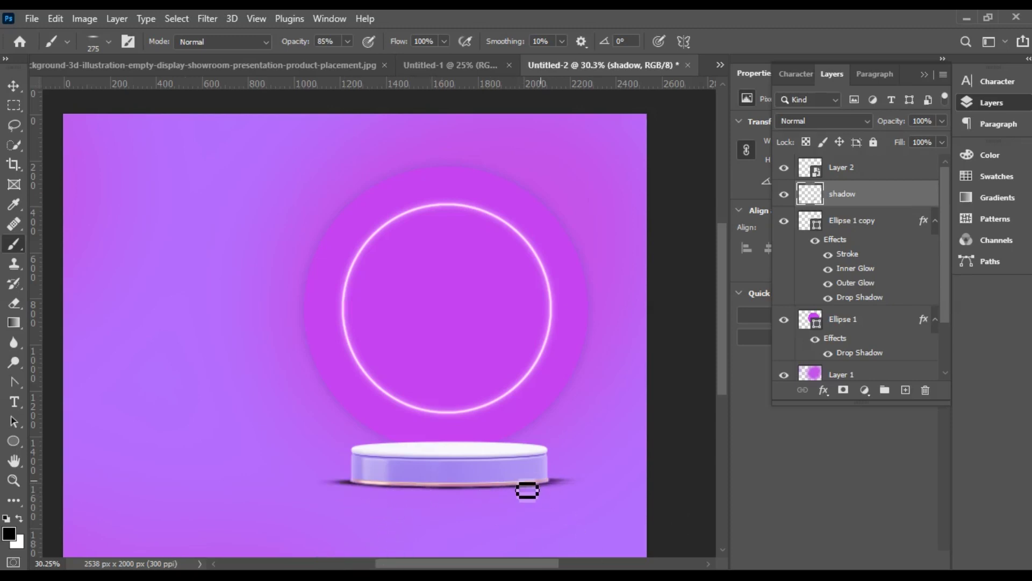
# - Add another shadow dab at the podium's left base and lower the shadow layer's opacity to 18%
pyautogui.moveTo(924, 139); pyautogui.dragTo(895, 138)
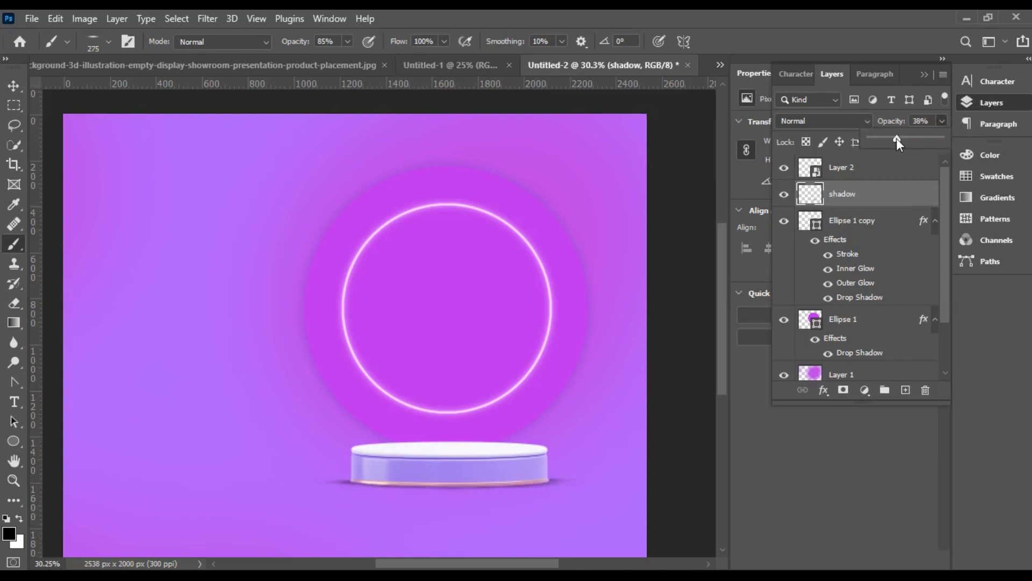
pyautogui.click(356, 493)
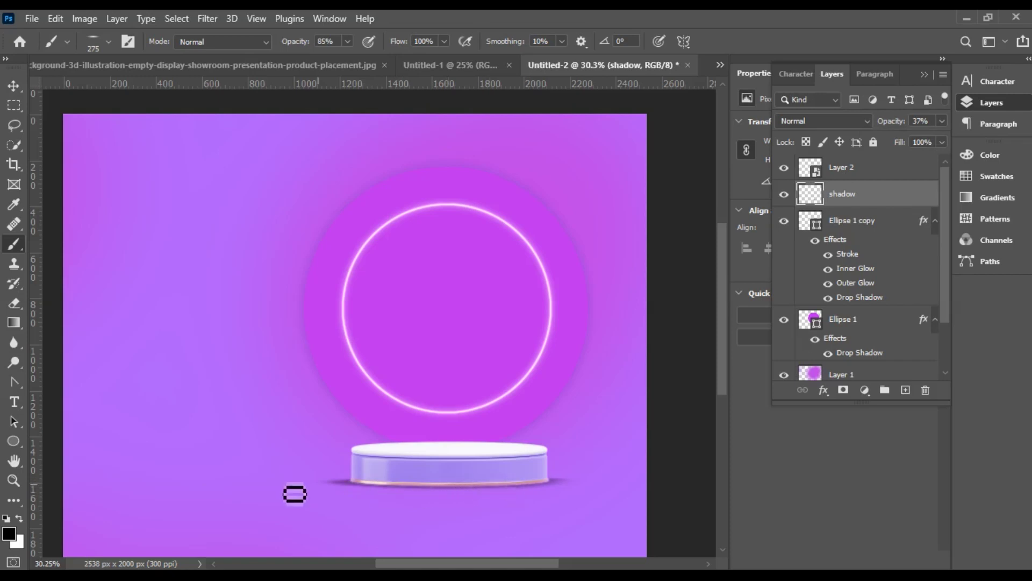
pyautogui.moveTo(885, 137); pyautogui.dragTo(883, 138)
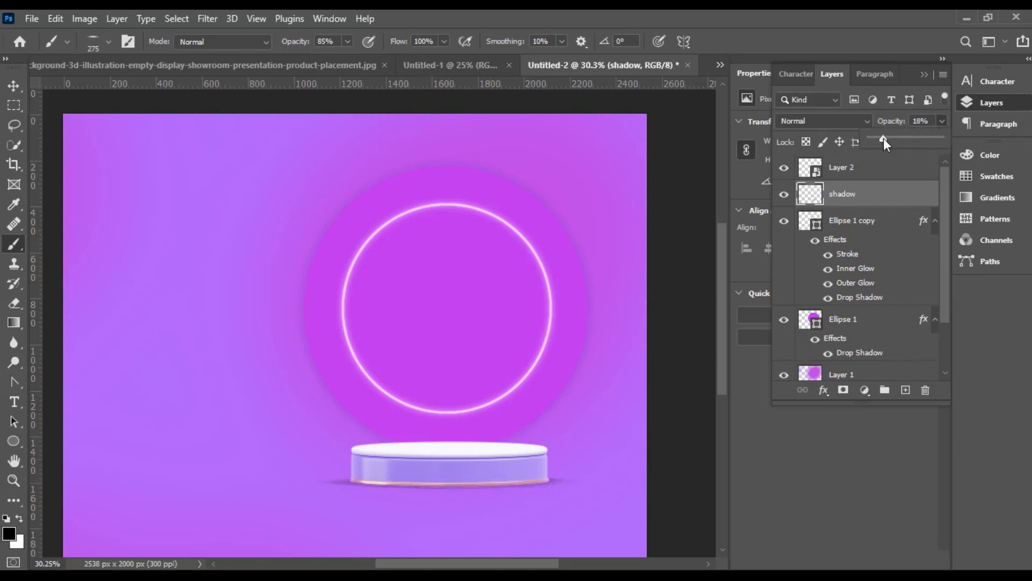
pyautogui.press('v')
pyautogui.click(698, 460)
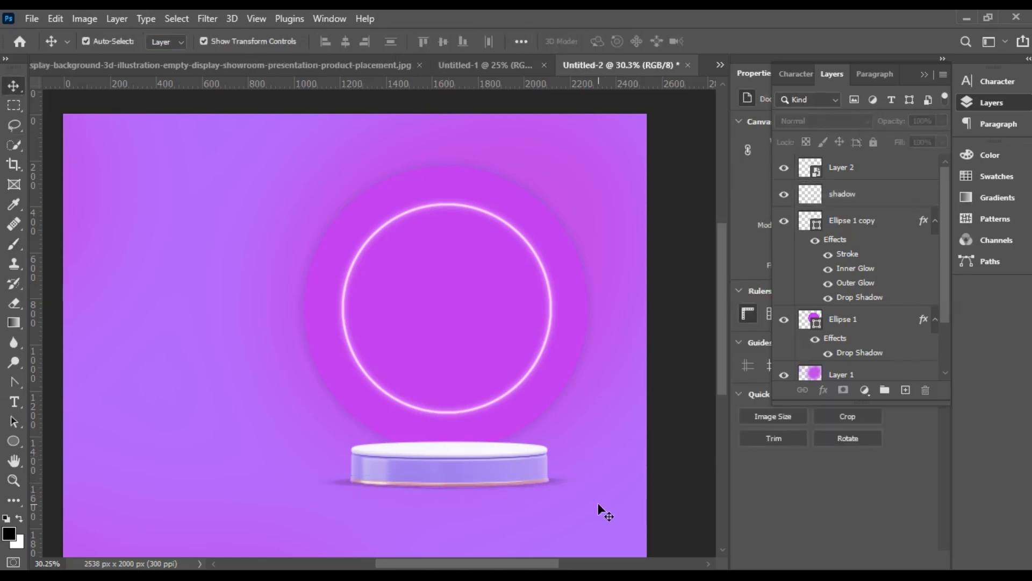
pyautogui.click(342, 487)
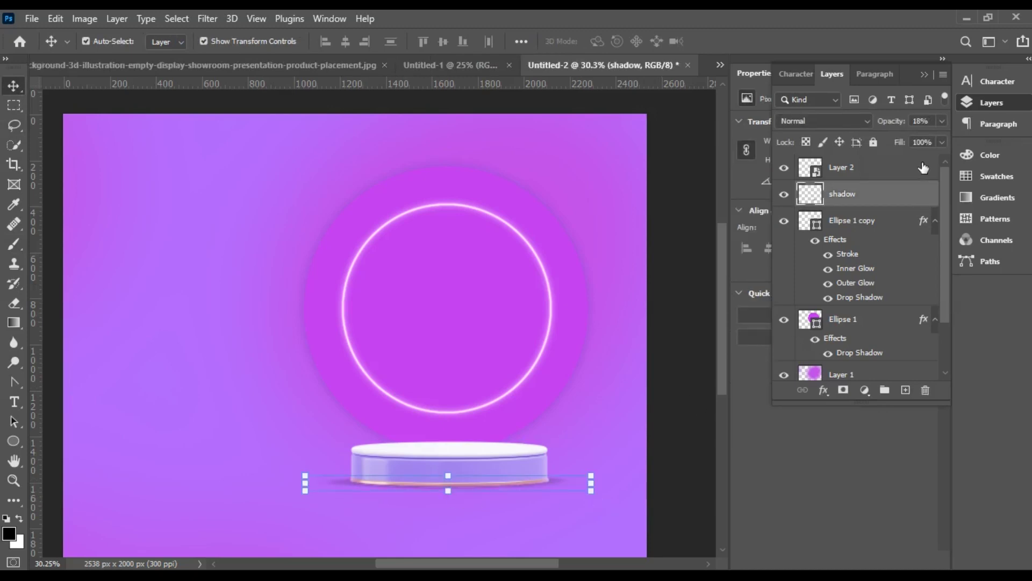
pyautogui.click(691, 411)
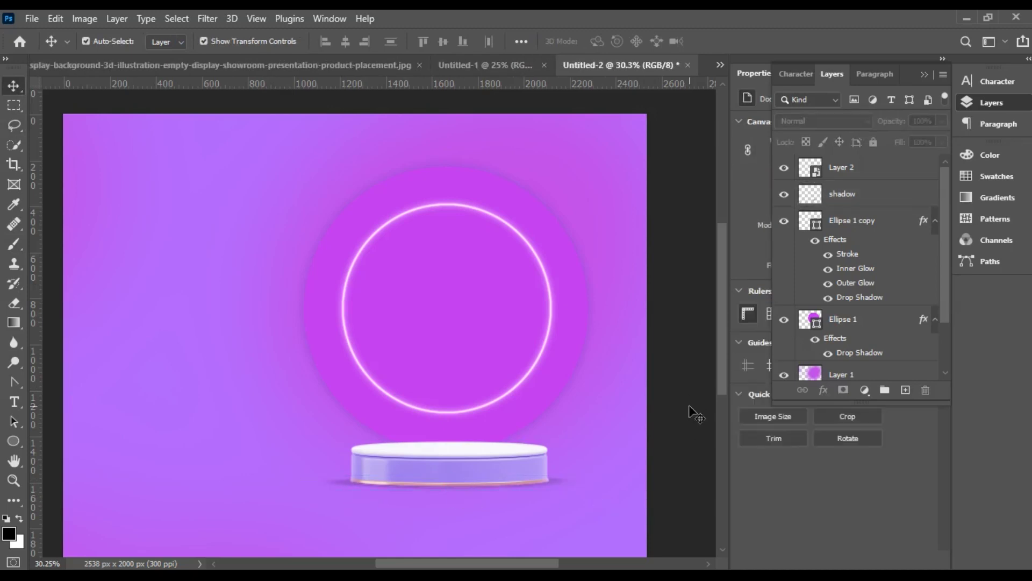
pyautogui.click(578, 480)
pyautogui.click(942, 121)
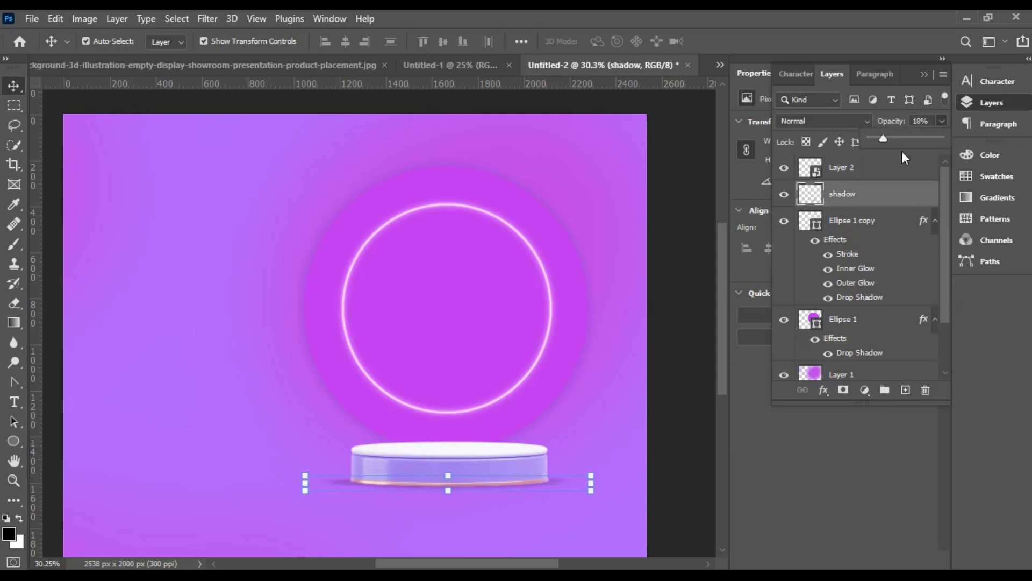
pyautogui.click(703, 479)
pyautogui.click(703, 479)
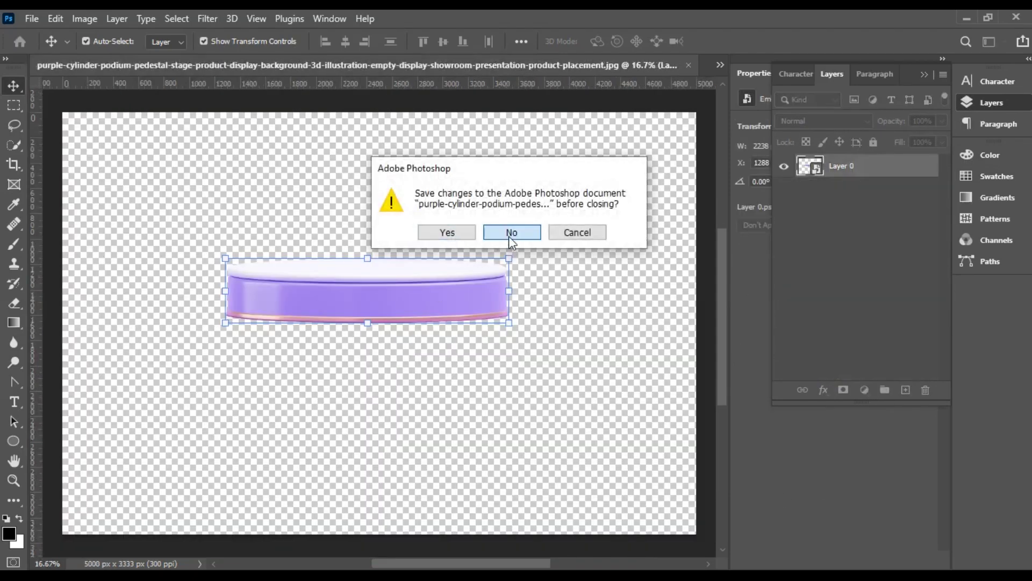
# - Close the podium image without saving and open phone_14_01 from the new imag folder
pyautogui.click(509, 234)
pyautogui.click(32, 18)
pyautogui.click(43, 48)
pyautogui.doubleClick(536, 156)
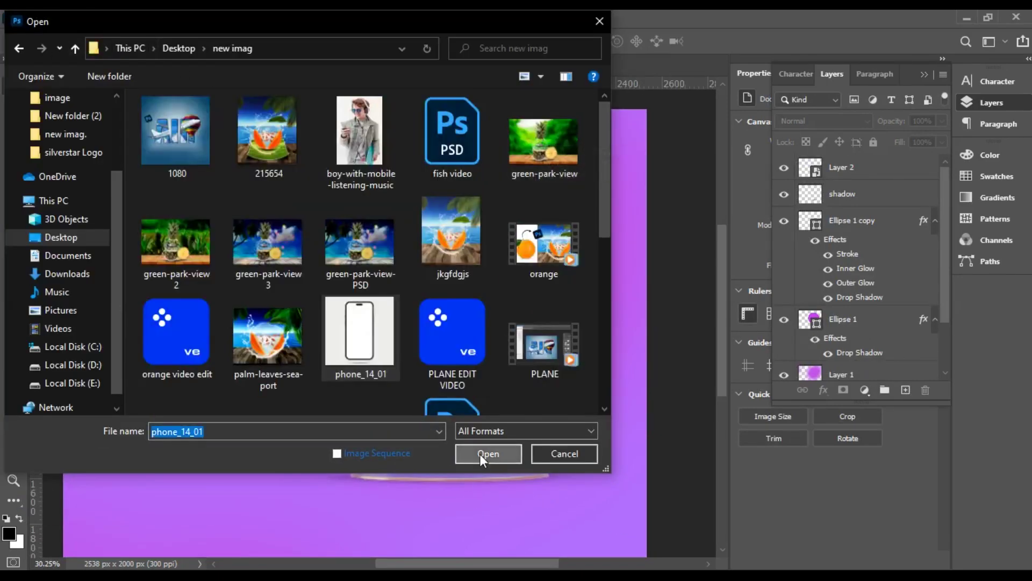
pyautogui.click(486, 453)
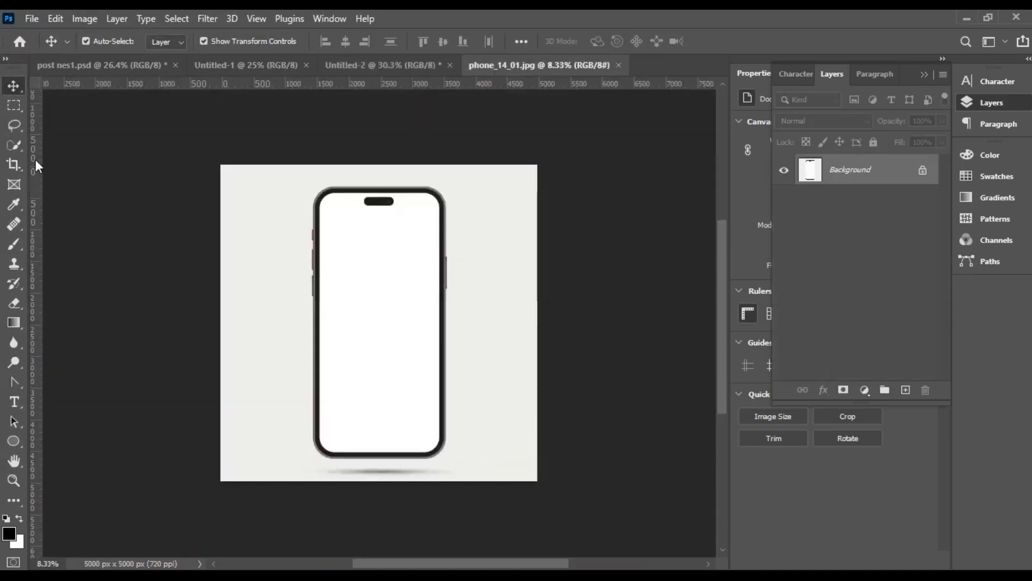
# - Select the phone automatically with Select Subject and add a layer mask that hides its background
pyautogui.click(14, 145)
pyautogui.moveTo(328, 215); pyautogui.dragTo(347, 242)
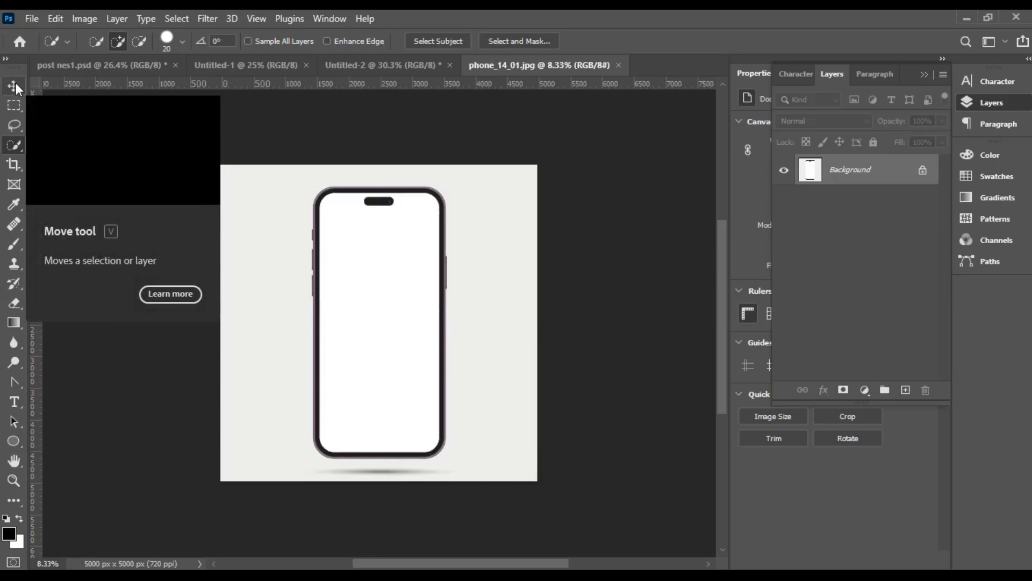
pyautogui.click(208, 18)
pyautogui.moveTo(176, 18)
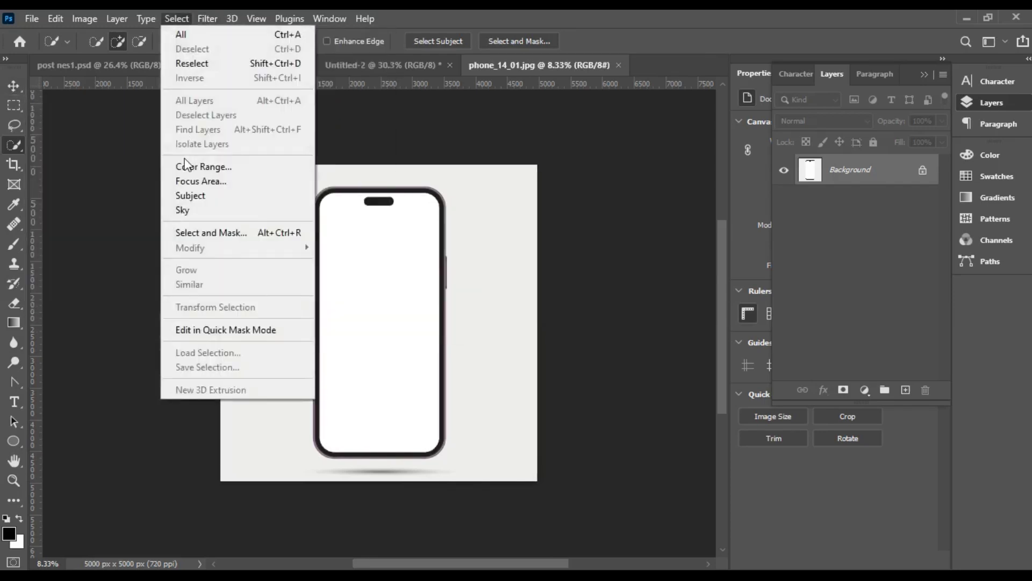
pyautogui.click(206, 194)
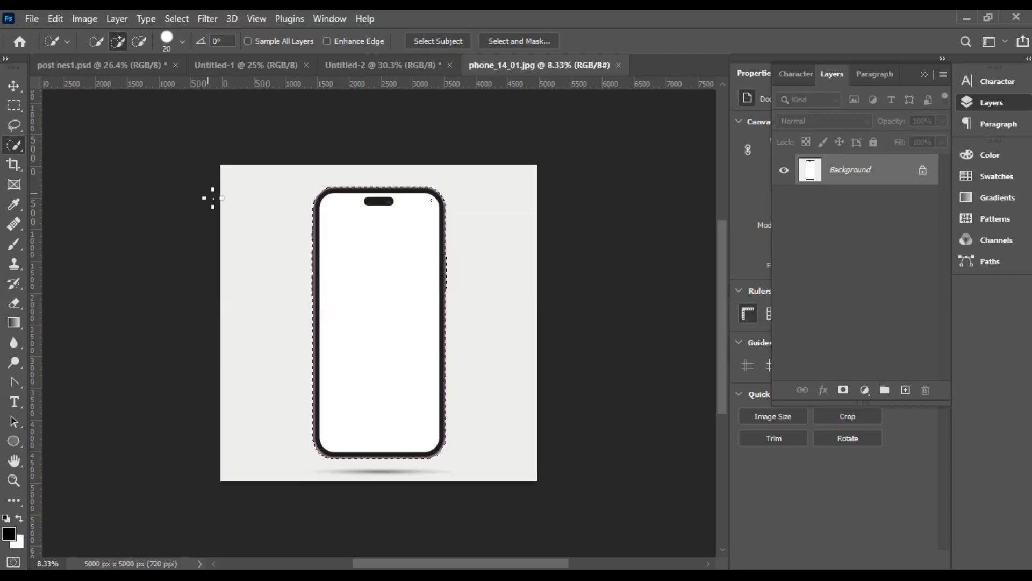
pyautogui.click(843, 390)
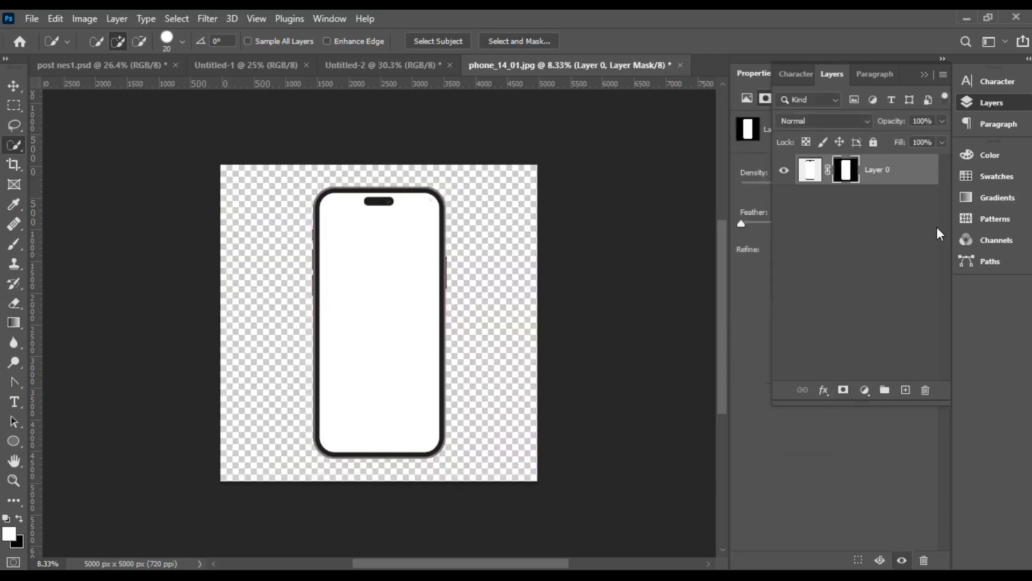
# - Convert the masked phone layer to a smart object and bring it into the Untitled-2 document
pyautogui.rightClick(881, 171)
pyautogui.click(765, 218)
pyautogui.press('v')
pyautogui.moveTo(334, 339); pyautogui.dragTo(438, 331)
pyautogui.scroll(-5, 437, 330)
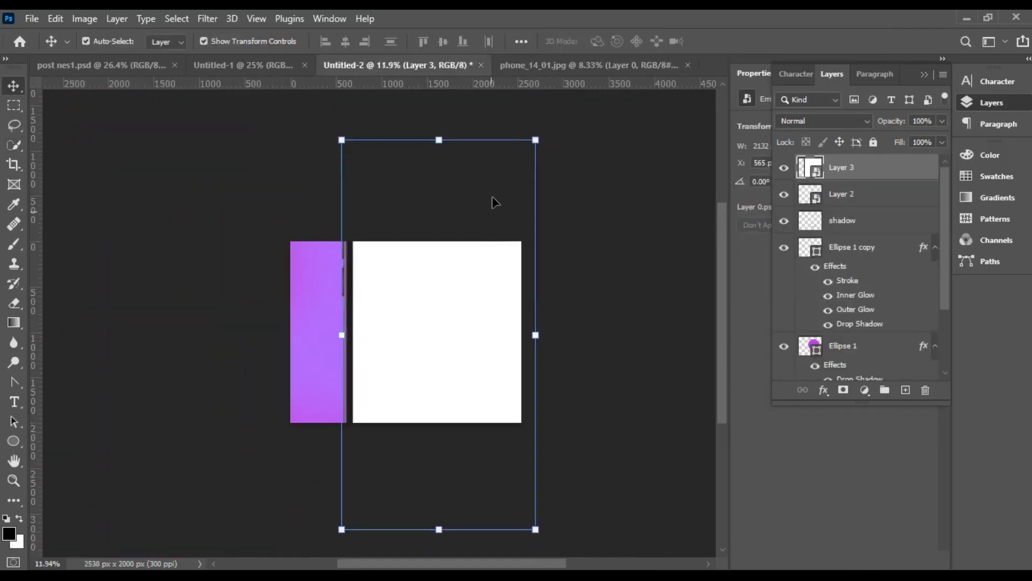
# - Scale the phone down to about 472 px wide and stand it centred on the podium in front of the ring
pyautogui.moveTo(536, 128); pyautogui.dragTo(452, 272)
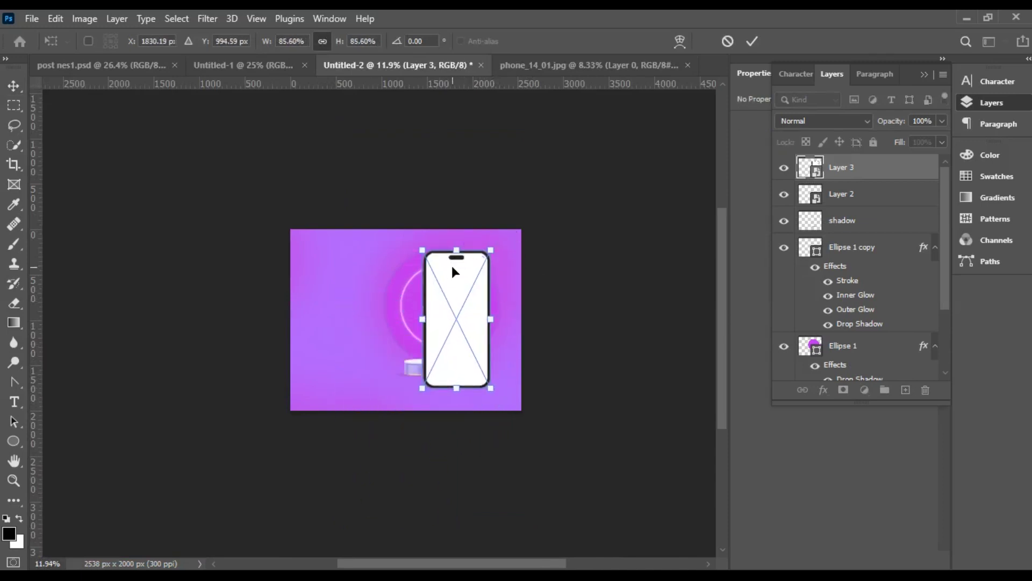
pyautogui.moveTo(490, 250); pyautogui.dragTo(472, 287)
pyautogui.moveTo(454, 373); pyautogui.dragTo(450, 346)
pyautogui.click(751, 41)
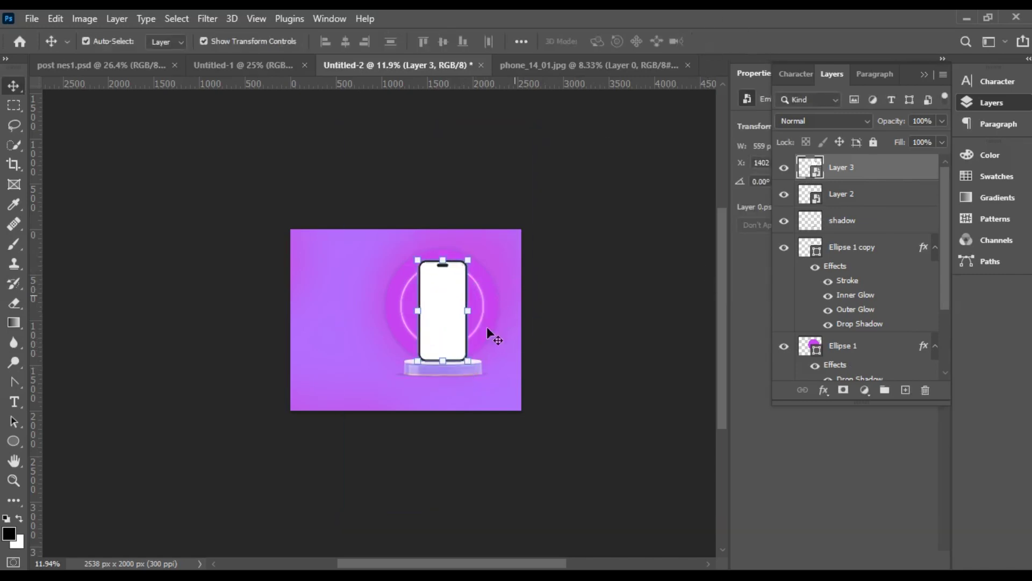
pyautogui.scroll(5, 433, 325)
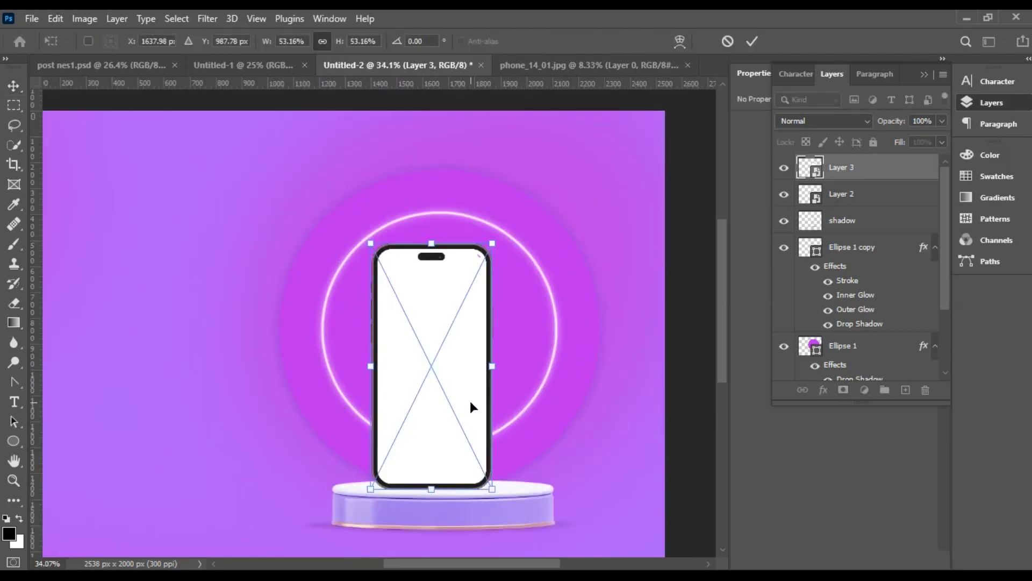
pyautogui.click(752, 41)
pyautogui.moveTo(461, 344); pyautogui.dragTo(468, 345)
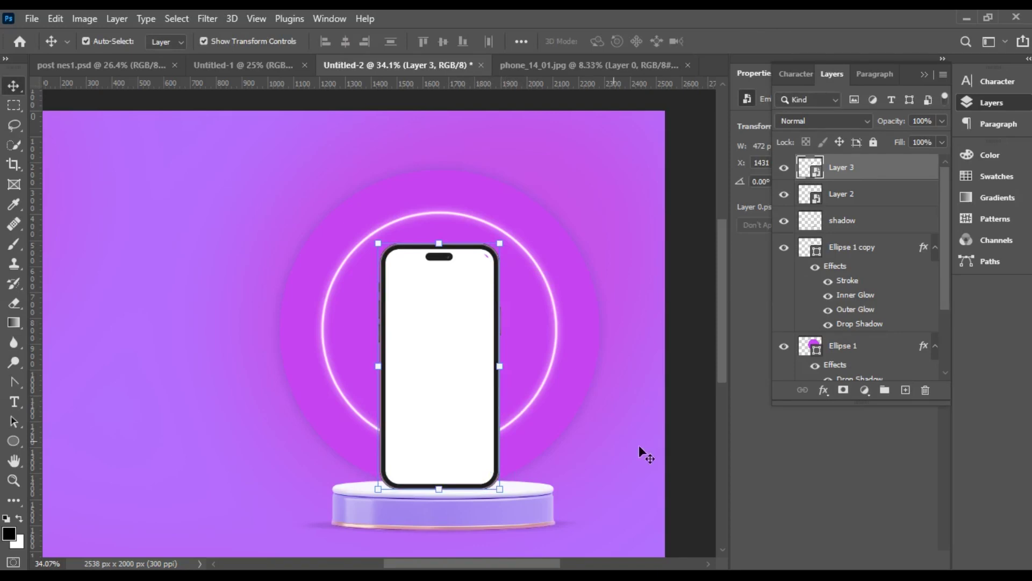
# - Nudge the phone up and slightly right so it stands centred on the podium's top surface
pyautogui.click(662, 433)
pyautogui.scroll(2, 437, 396)
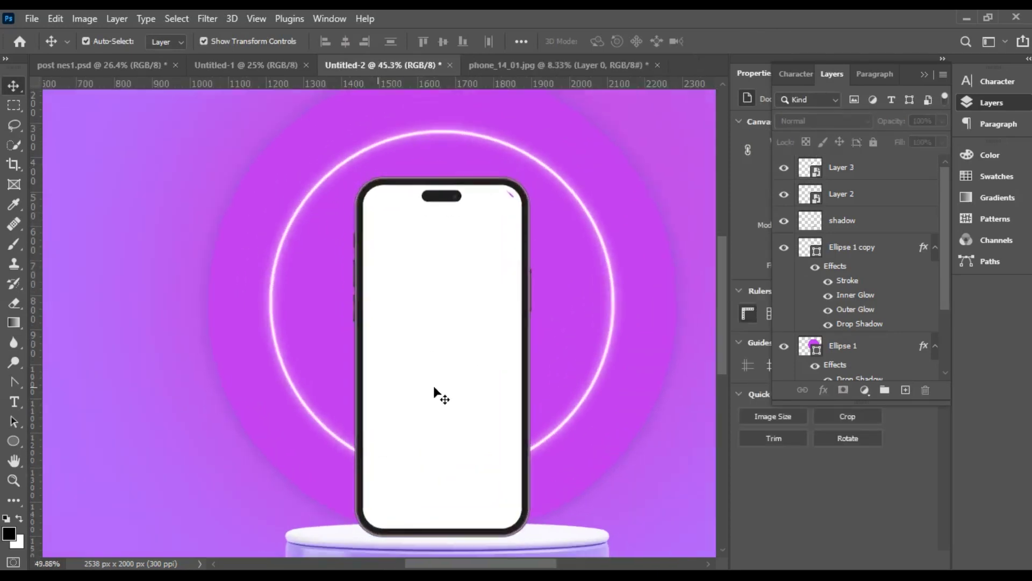
pyautogui.click(436, 418)
pyautogui.press('Up')
pyautogui.press('Up')
pyautogui.press('Up')
pyautogui.press('Up')
pyautogui.press('Up')
pyautogui.press('Up')
pyautogui.press('Up')
pyautogui.press('Up')
pyautogui.press('Up')
pyautogui.press('Up')
pyautogui.press('Up')
pyautogui.press('Up')
pyautogui.press('Up')
pyautogui.press('Up')
pyautogui.press('Up')
pyautogui.press('Up')
pyautogui.press('Right')
pyautogui.press('Right')
pyautogui.press('Right')
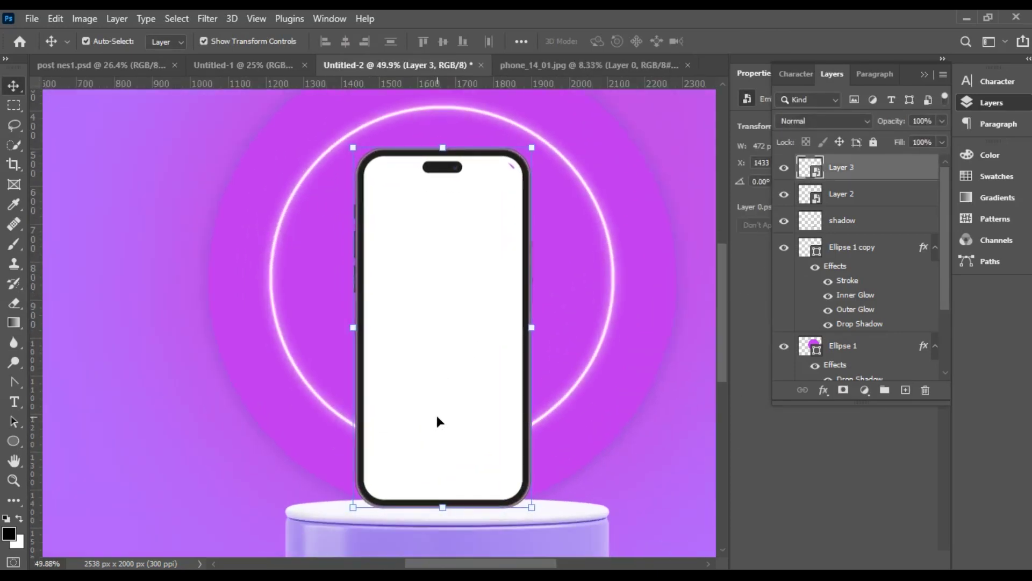
pyautogui.press('Right')
pyautogui.press('Right')
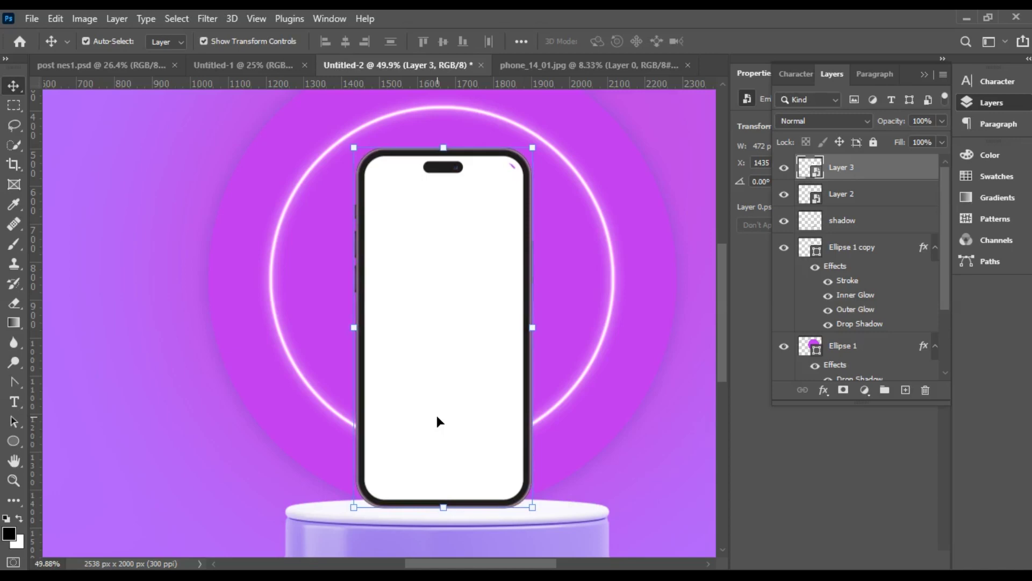
# - Add a new layer above the podium and paint a soft black shadow under the phone's base with the brush at 64% opacity
pyautogui.click(871, 193)
pyautogui.click(905, 390)
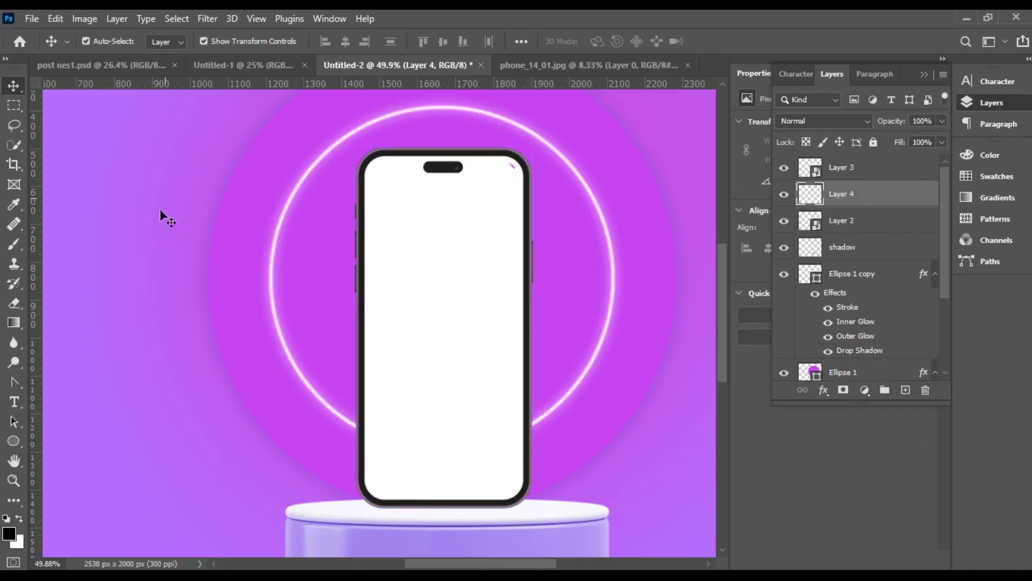
pyautogui.click(15, 246)
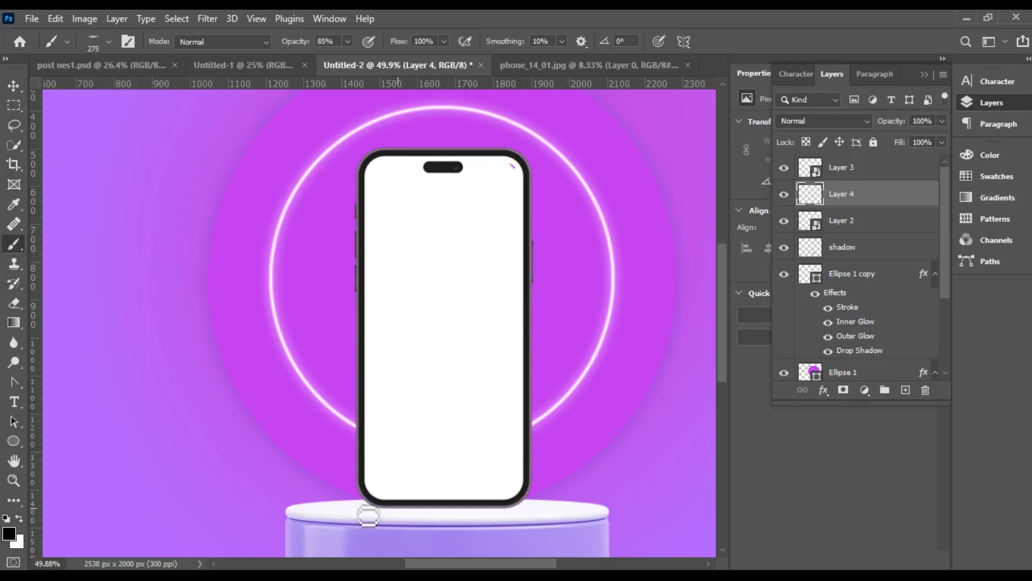
pyautogui.click(347, 42)
pyautogui.moveTo(347, 59); pyautogui.dragTo(334, 59)
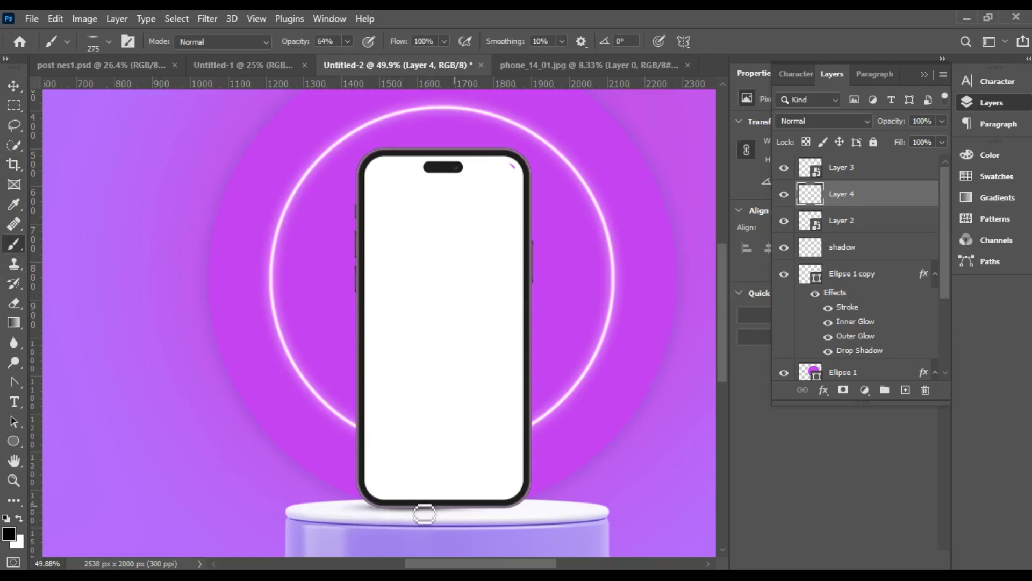
pyautogui.click(496, 508)
pyautogui.click(497, 508)
pyautogui.click(388, 508)
pyautogui.press('v')
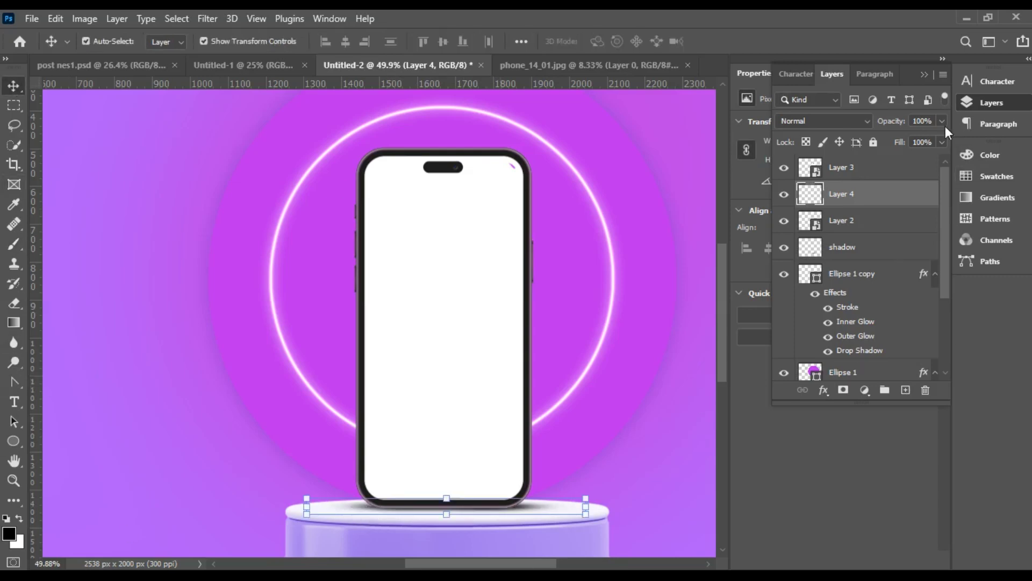
# - Add a drop shadow to the podium layer, sampling the magenta circle for its colour, #c744f2
pyautogui.scroll(-1, 660, 498)
pyautogui.click(614, 525)
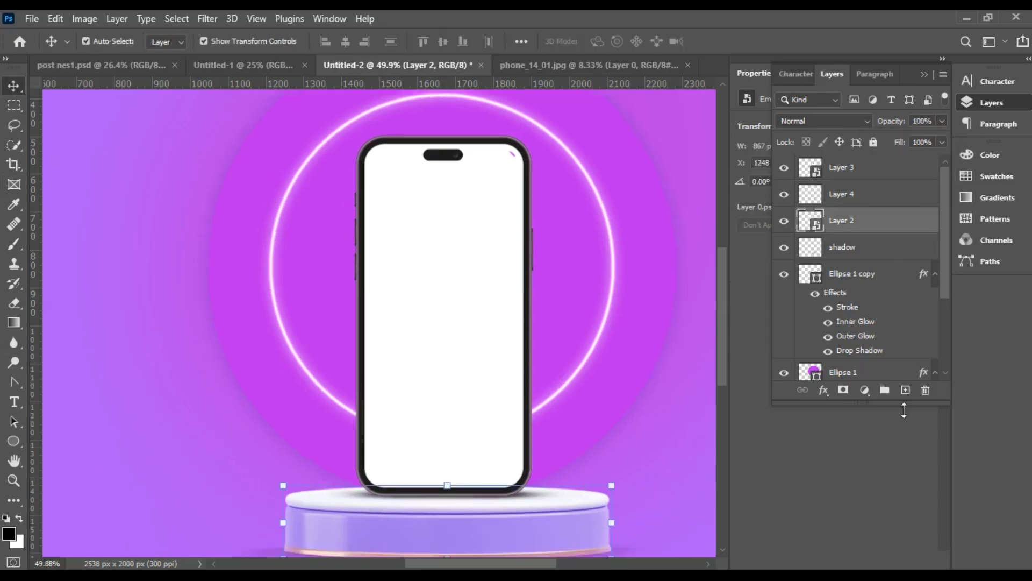
pyautogui.click(824, 390)
pyautogui.click(856, 542)
pyautogui.click(810, 222)
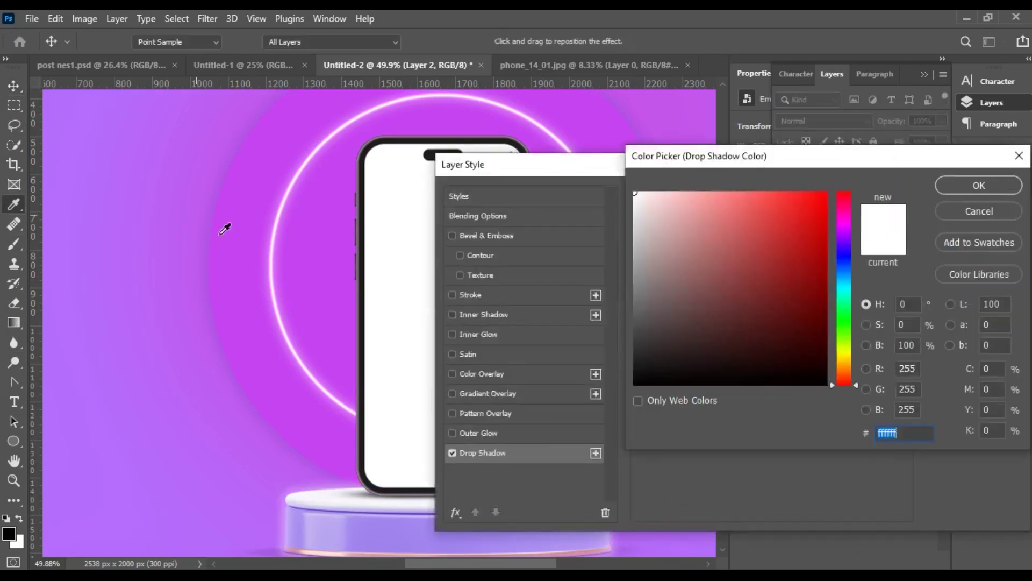
pyautogui.click(260, 230)
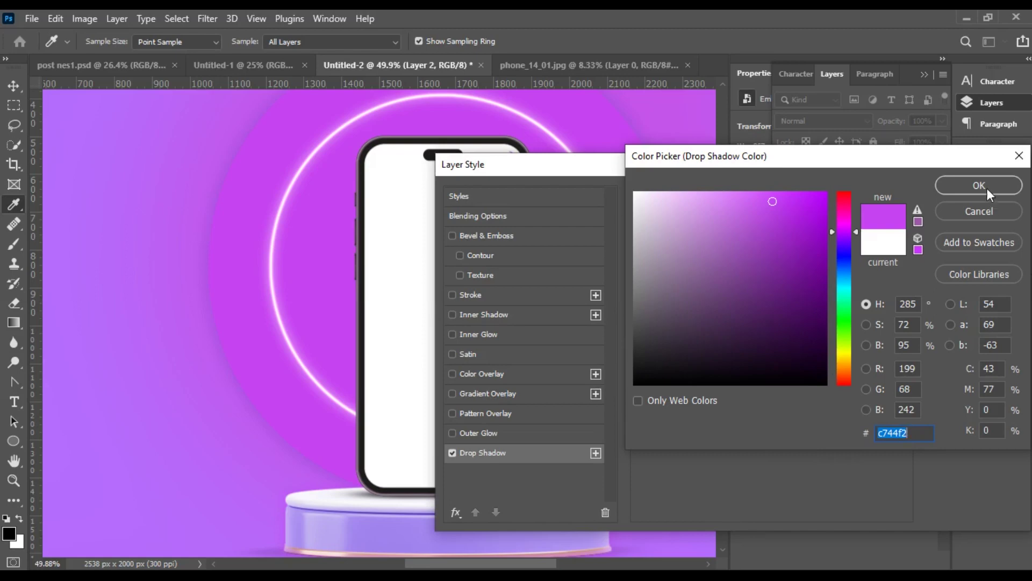
pyautogui.click(979, 186)
# - Set the podium's drop shadow to 31% opacity, offset at a -63° angle and 17 px distance
pyautogui.moveTo(705, 171); pyautogui.dragTo(382, 59)
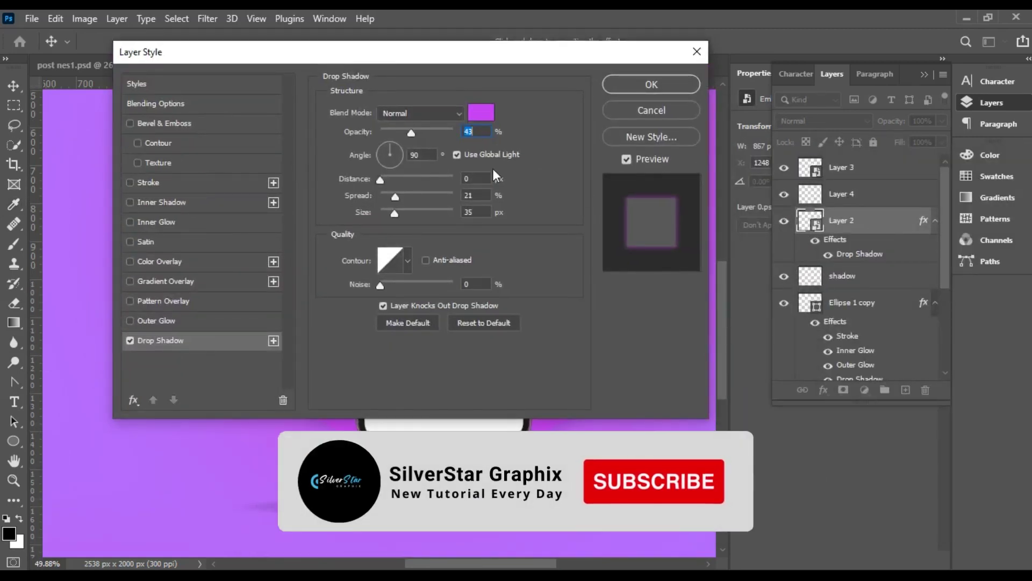
pyautogui.moveTo(412, 133)
pyautogui.mouseDown()
pyautogui.moveTo(425, 133)
pyautogui.moveTo(411, 133)
pyautogui.mouseUp()
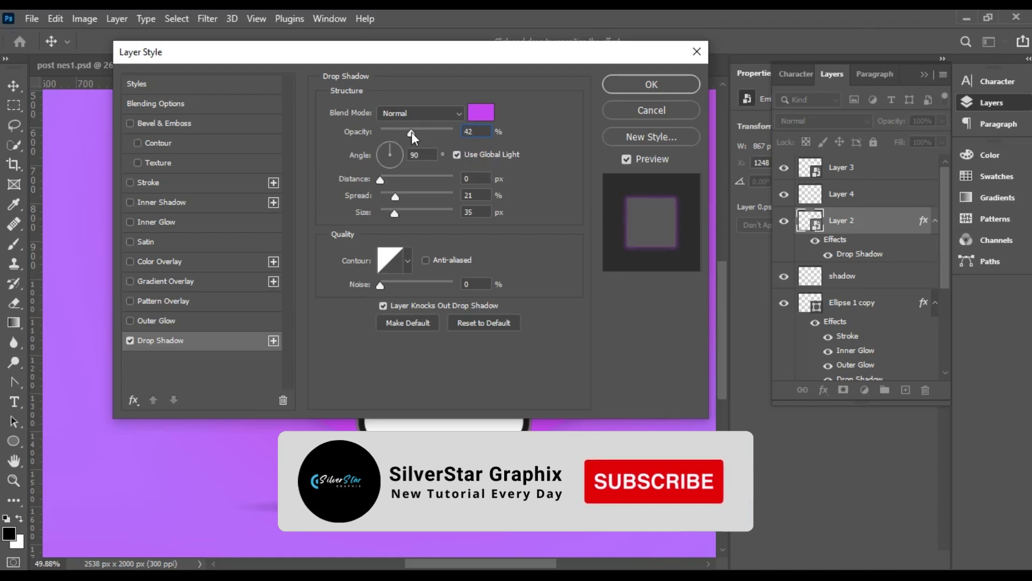
pyautogui.moveTo(324, 486); pyautogui.dragTo(320, 482)
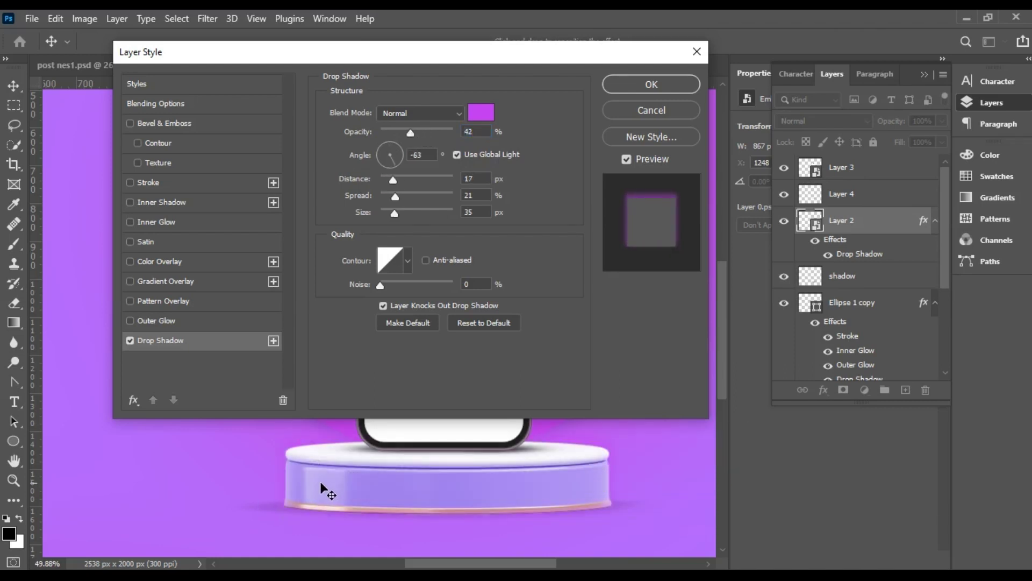
pyautogui.moveTo(405, 133); pyautogui.dragTo(405, 134)
pyautogui.click(651, 84)
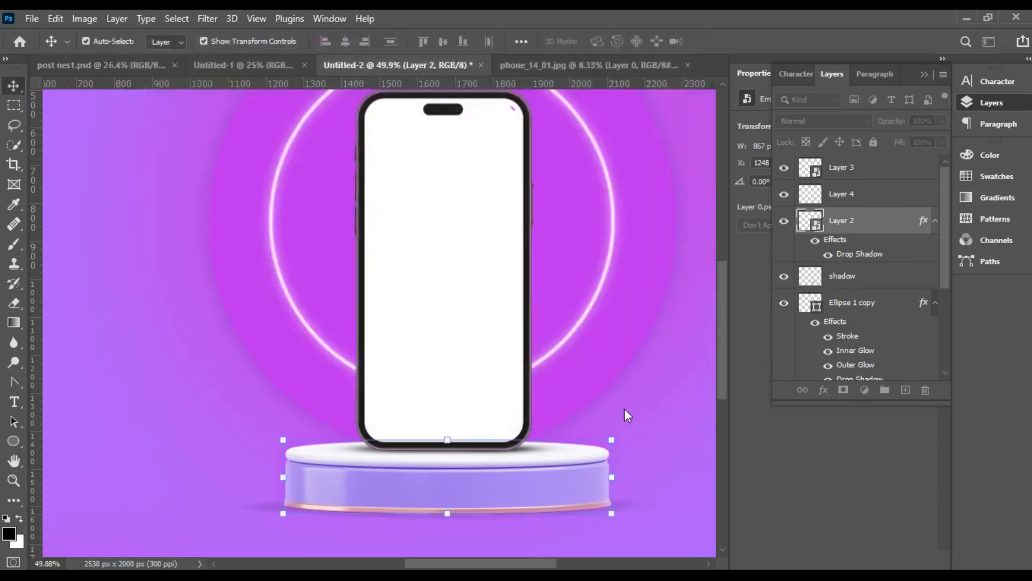
# - Add a drop shadow to the phone layer and make its colour black, #000000
pyautogui.click(484, 335)
pyautogui.click(824, 390)
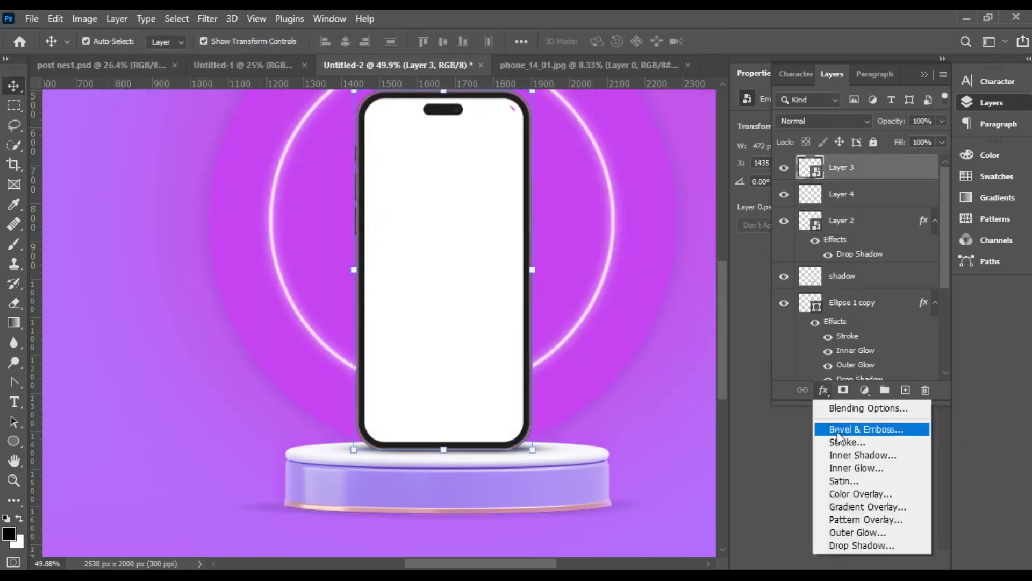
pyautogui.click(849, 549)
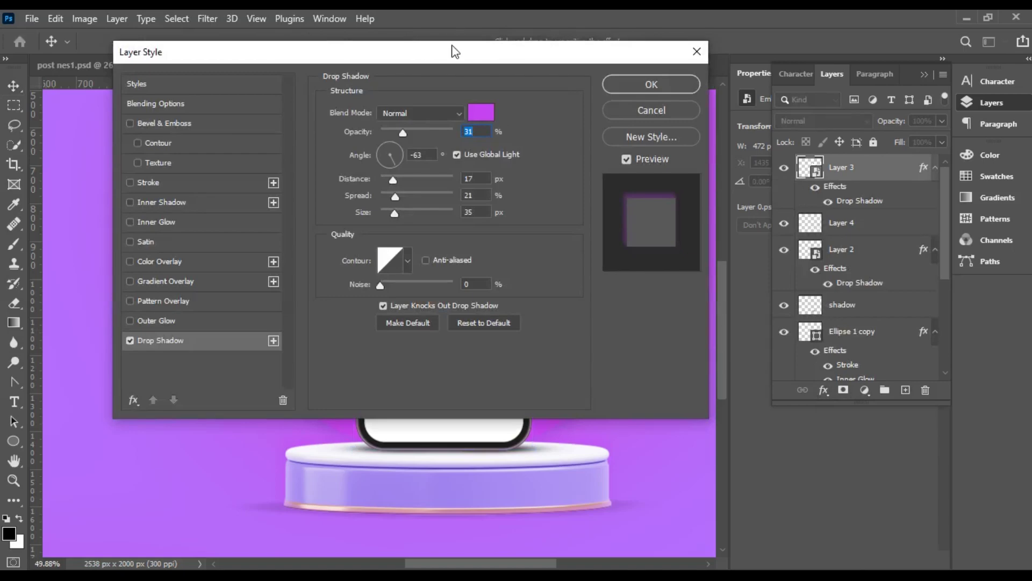
pyautogui.moveTo(451, 47); pyautogui.dragTo(809, 285)
pyautogui.click(840, 349)
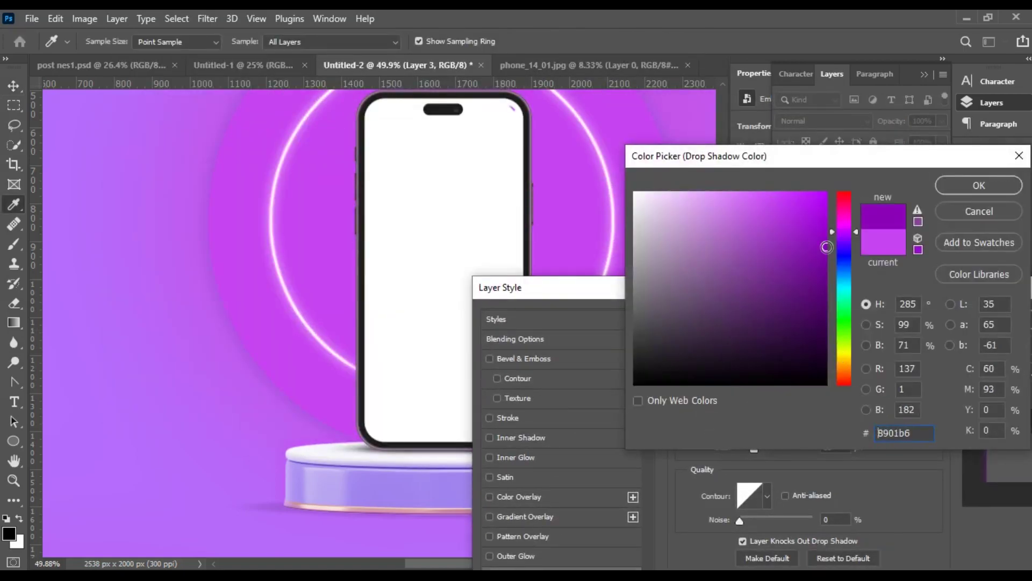
pyautogui.click(697, 341)
pyautogui.click(630, 387)
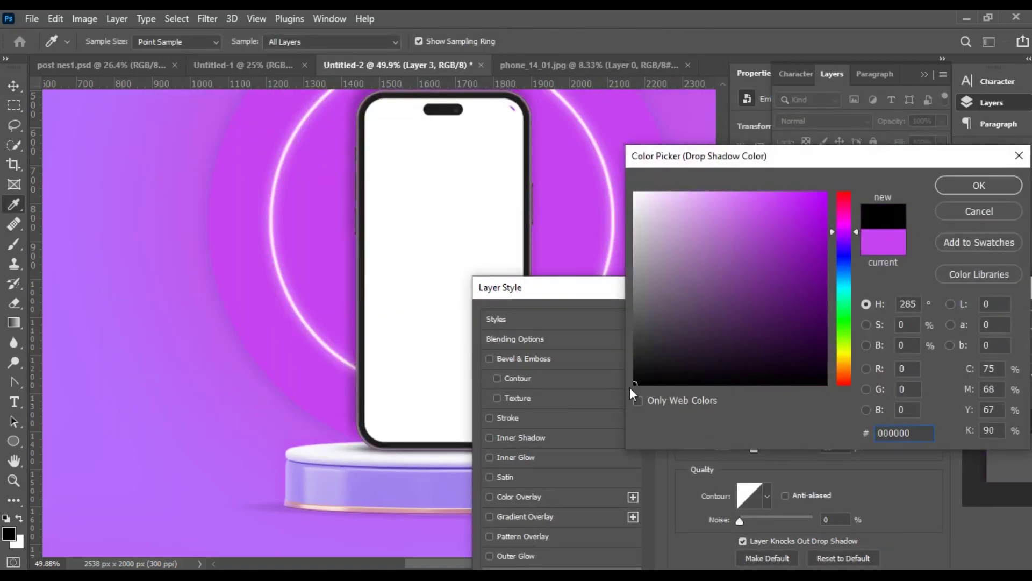
pyautogui.click(979, 186)
# - Set the phone's drop shadow to a 2 px distance and 90° angle, raise its opacity and apply the style
pyautogui.moveTo(446, 204)
pyautogui.mouseDown()
pyautogui.moveTo(463, 207)
pyautogui.moveTo(448, 210)
pyautogui.mouseUp()
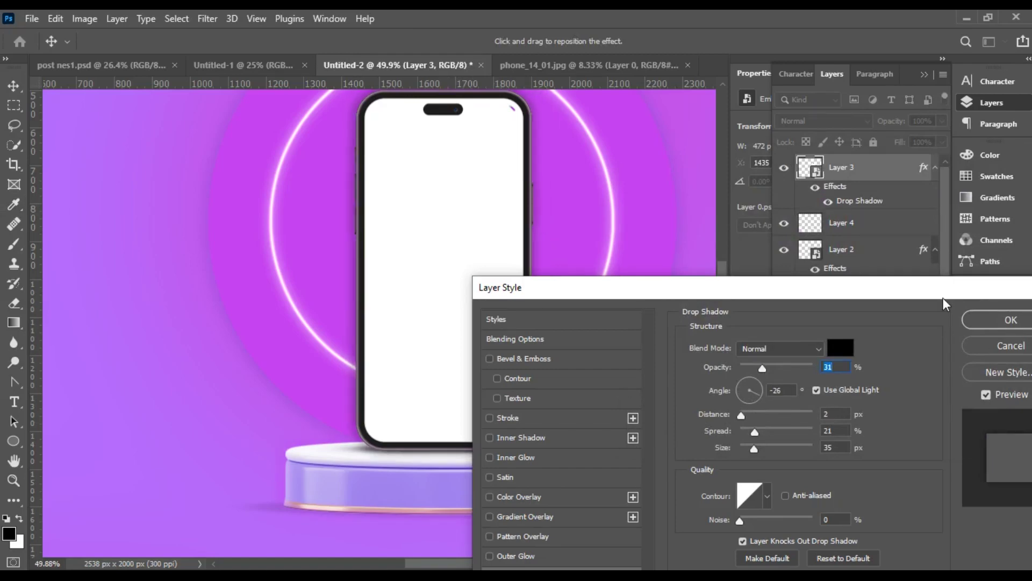
pyautogui.moveTo(766, 368); pyautogui.dragTo(775, 367)
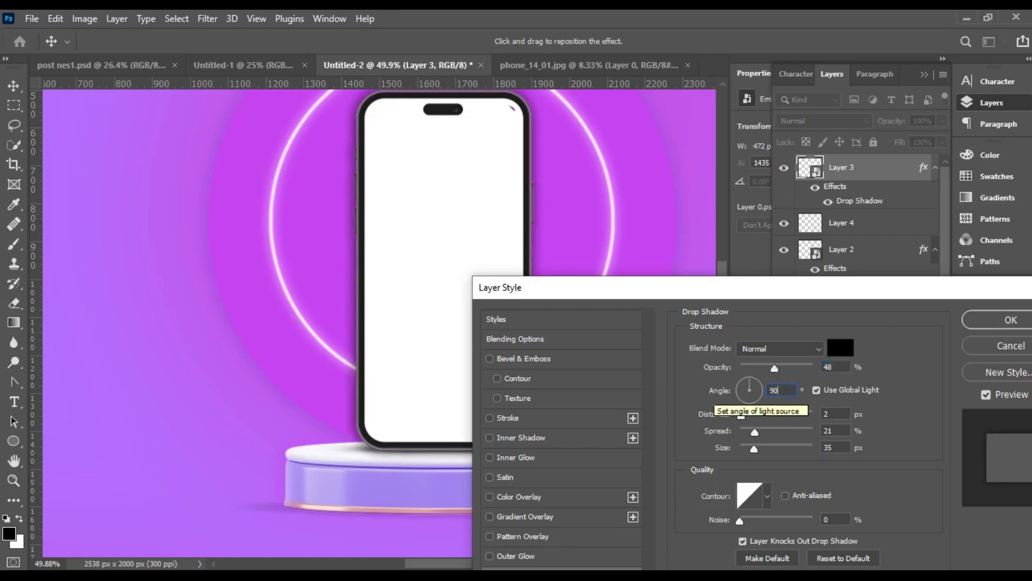
pyautogui.moveTo(799, 369); pyautogui.dragTo(779, 369)
pyautogui.click(994, 322)
pyautogui.click(644, 376)
pyautogui.hotkey('ctrl', '0')
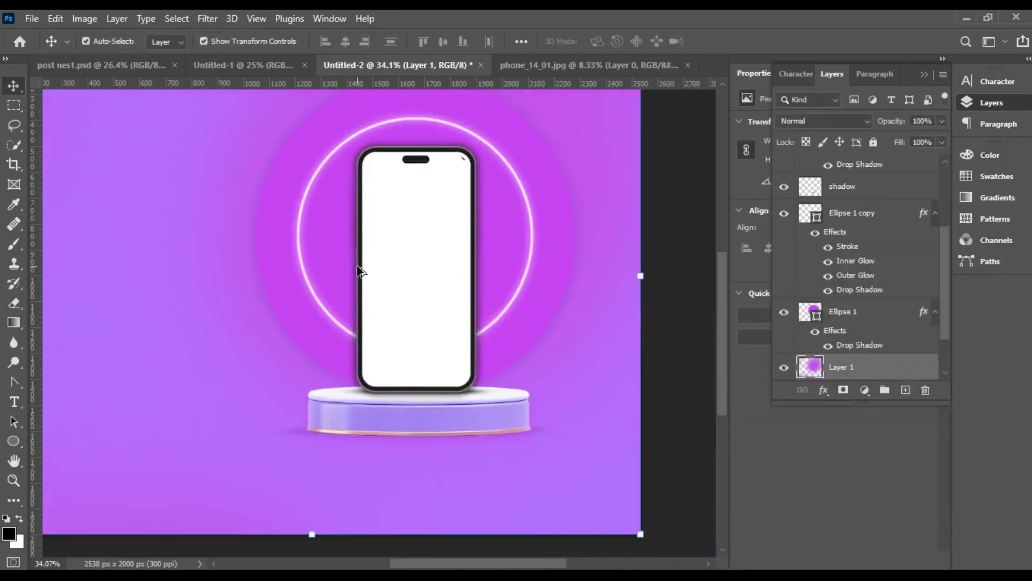
# - Open the boy-with-mobile-listening-music image from the new imag folder
pyautogui.click(32, 19)
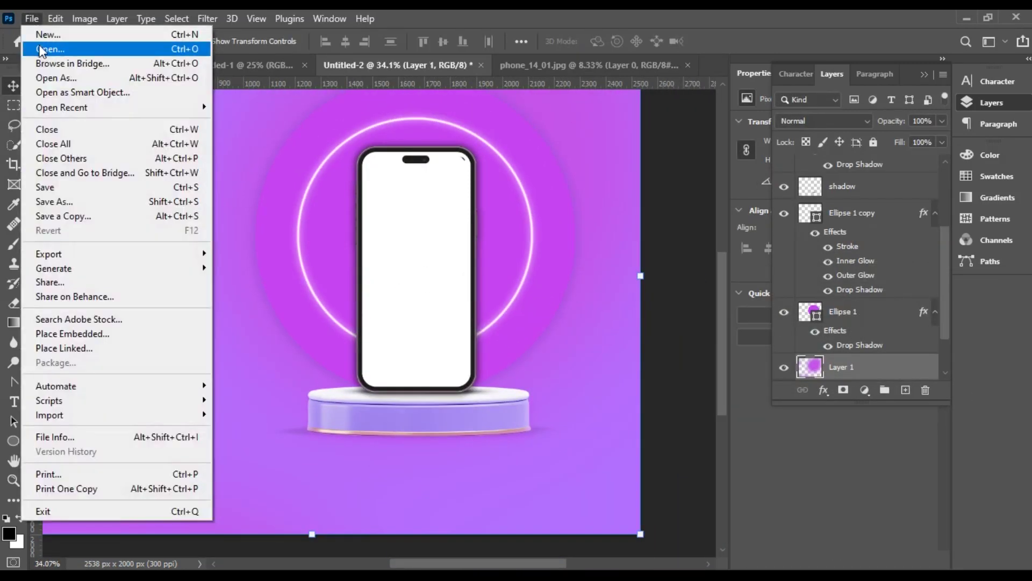
pyautogui.click(40, 52)
pyautogui.click(359, 130)
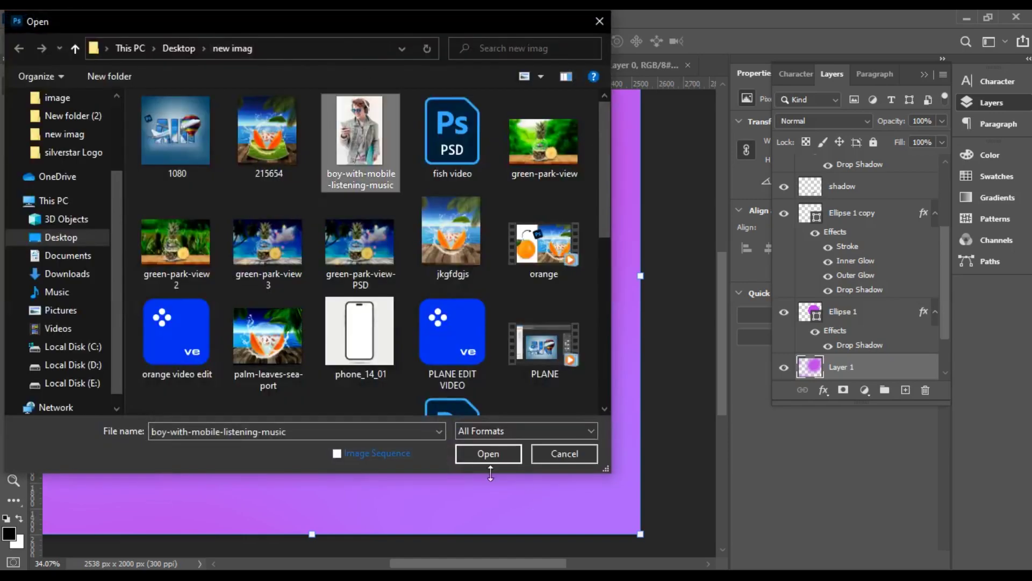
pyautogui.click(475, 456)
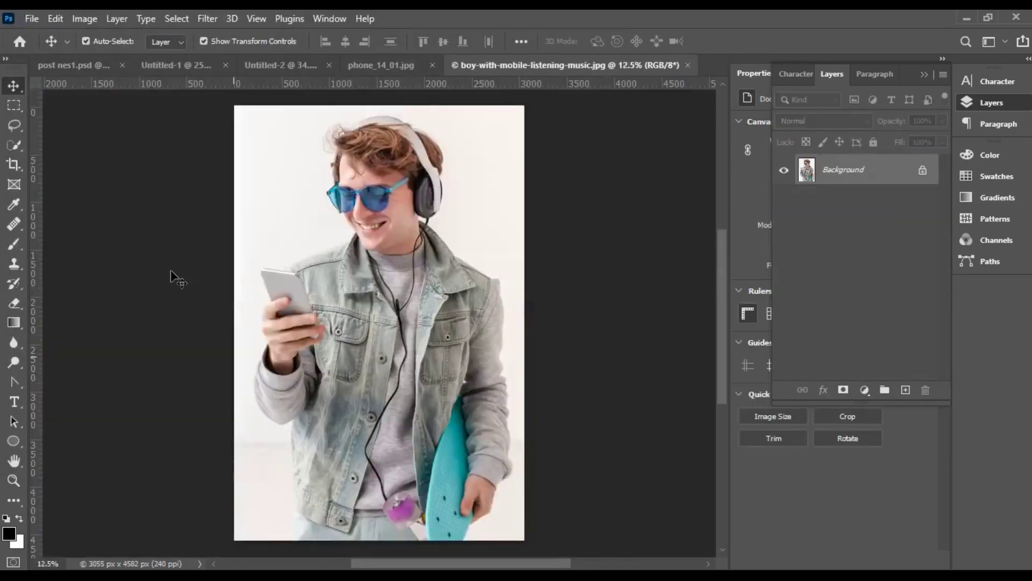
# - Select the boy automatically with the Subject command and add a layer mask that hides his background
pyautogui.click(176, 18)
pyautogui.click(208, 197)
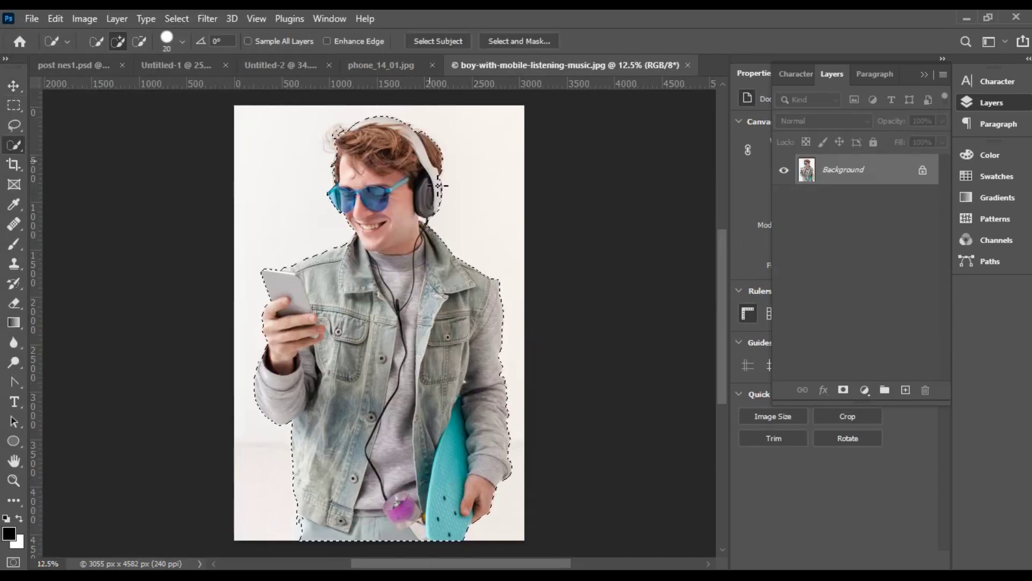
pyautogui.click(843, 391)
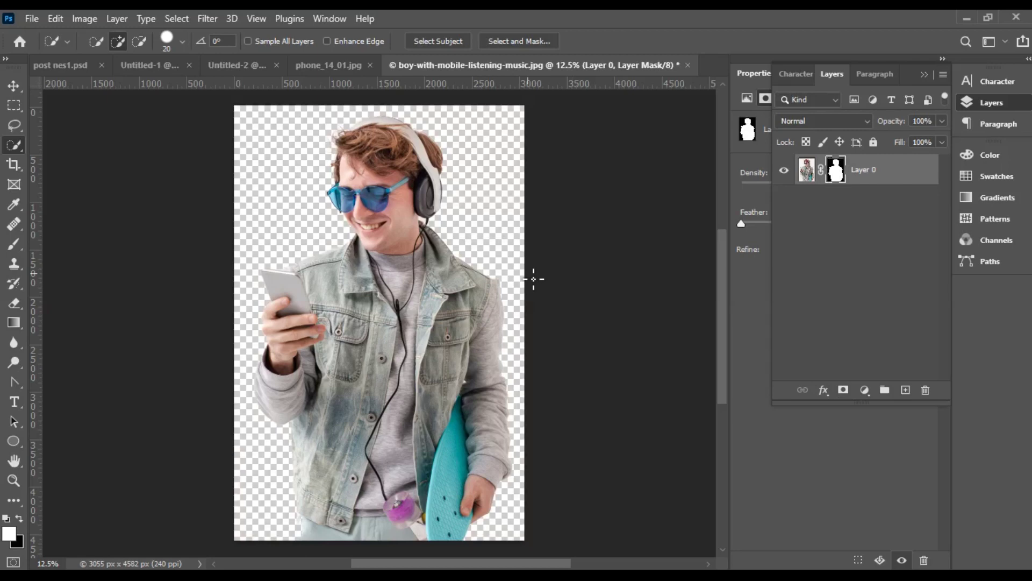
pyautogui.scroll(10, 431, 220)
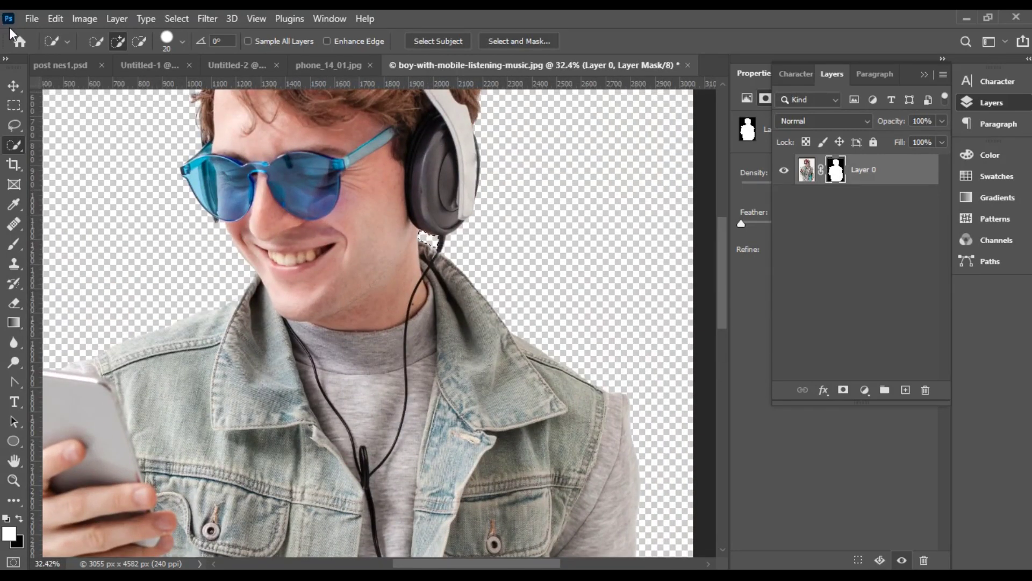
pyautogui.press('v')
pyautogui.scroll(-8, 379, 291)
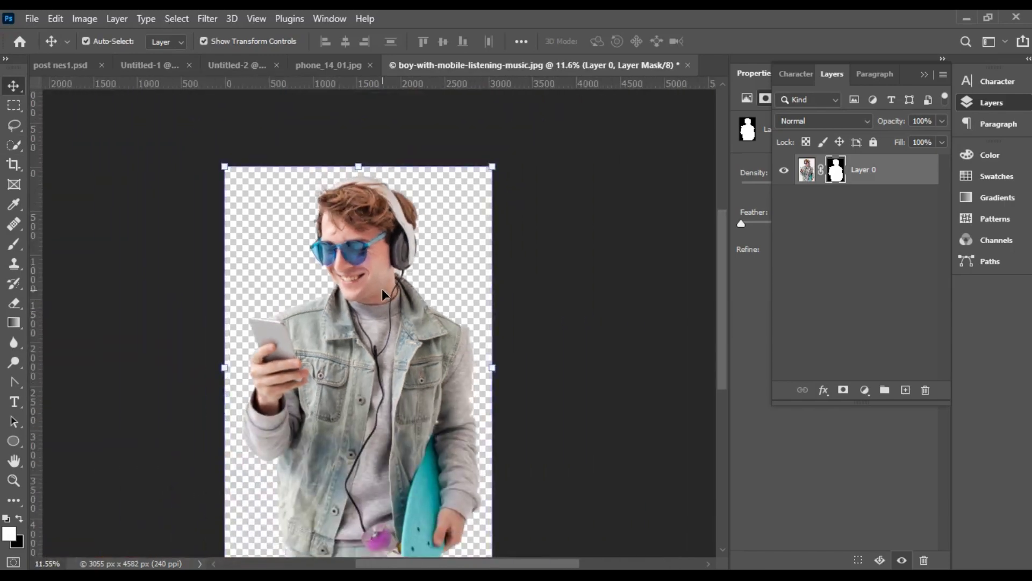
# - Bring the masked boy layer into the Untitled-2 document and convert it to a smart object
pyautogui.moveTo(369, 349); pyautogui.dragTo(217, 62)
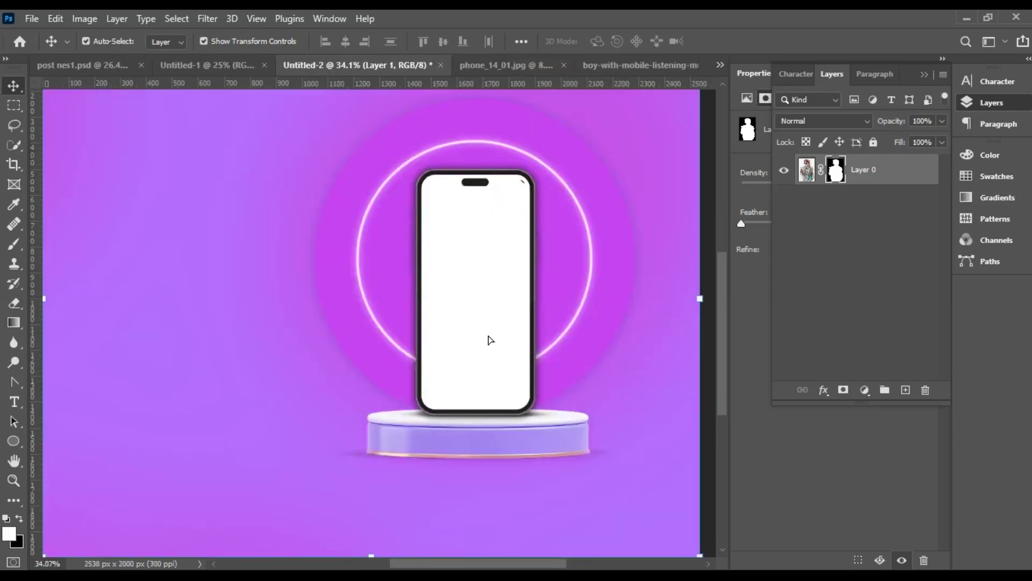
pyautogui.moveTo(490, 339); pyautogui.dragTo(486, 331)
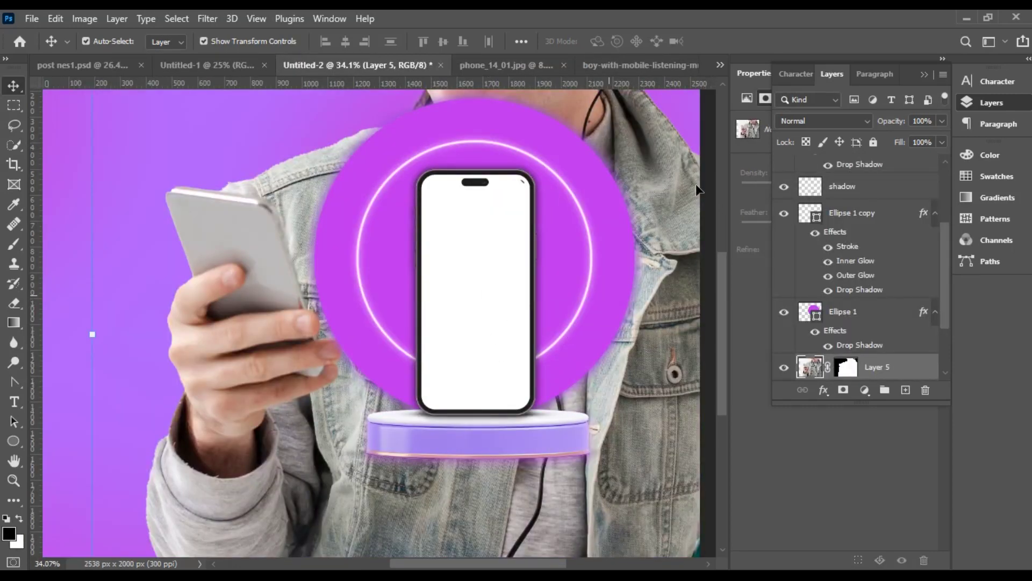
pyautogui.rightClick(879, 369)
pyautogui.click(755, 223)
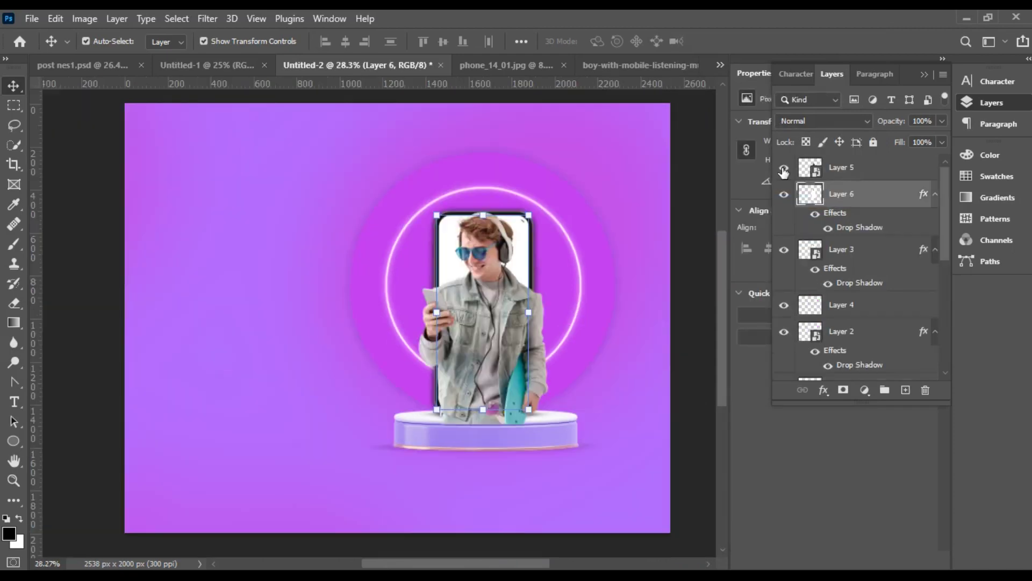
# - Compare the phone with and without the boy layer, move the boy over the phone and lower his opacity to 35%
pyautogui.click(784, 168)
pyautogui.click(784, 168)
pyautogui.scroll(5, 564, 311)
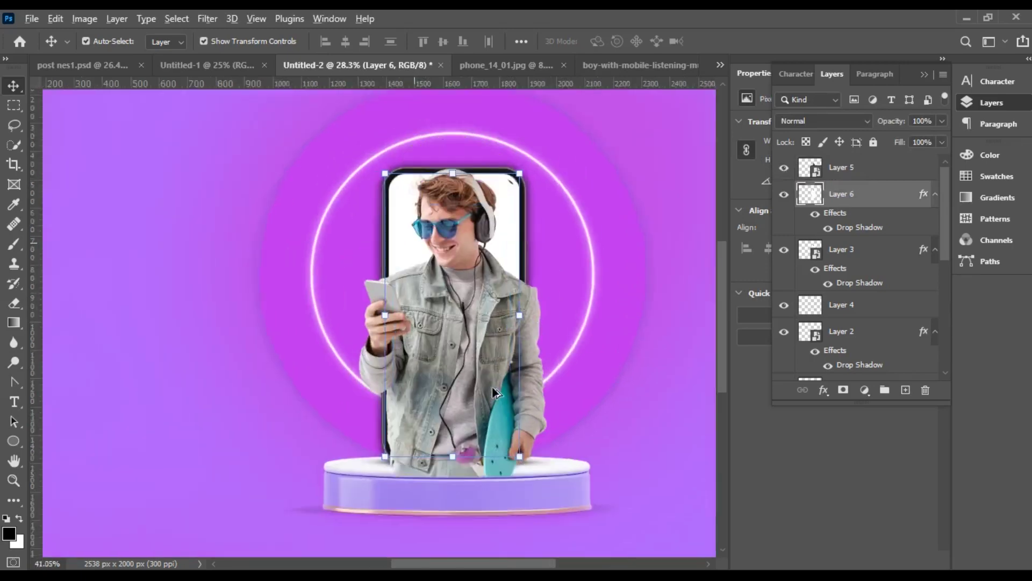
pyautogui.moveTo(488, 418); pyautogui.dragTo(481, 407)
pyautogui.click(942, 121)
pyautogui.moveTo(945, 140); pyautogui.dragTo(895, 146)
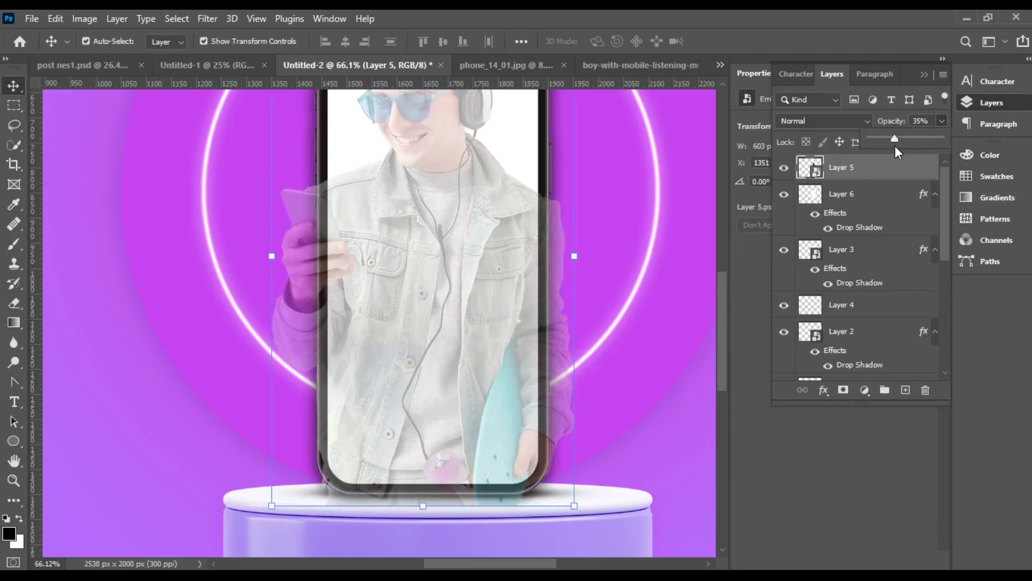
# - Shift the semi-transparent boy slightly left and nudge him into line with the phone frame, at about X 1332 px
pyautogui.moveTo(489, 356)
pyautogui.mouseDown()
pyautogui.moveTo(463, 350)
pyautogui.moveTo(471, 355)
pyautogui.mouseUp()
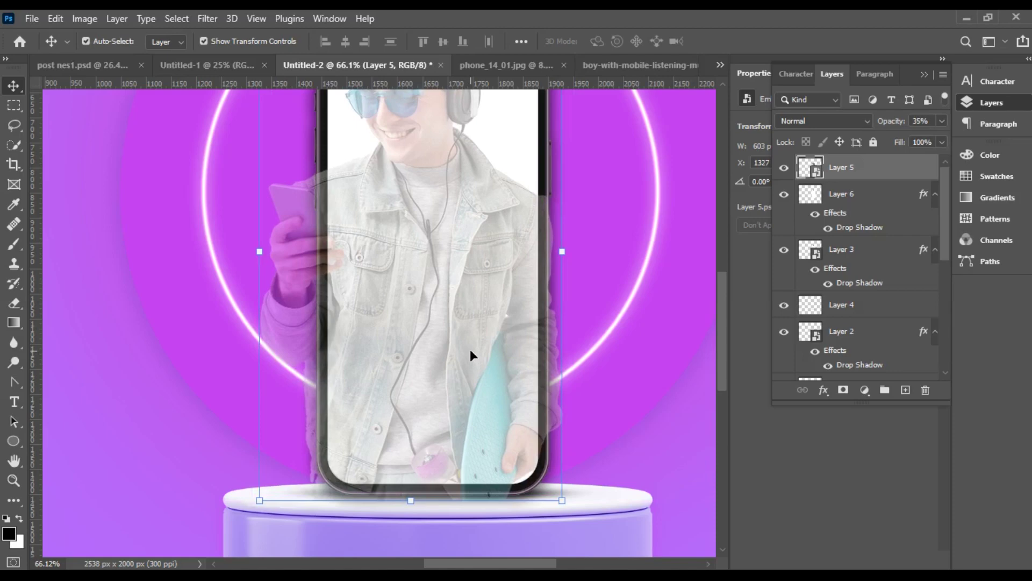
pyautogui.press('Right')
pyautogui.press('Right')
pyautogui.press('Right')
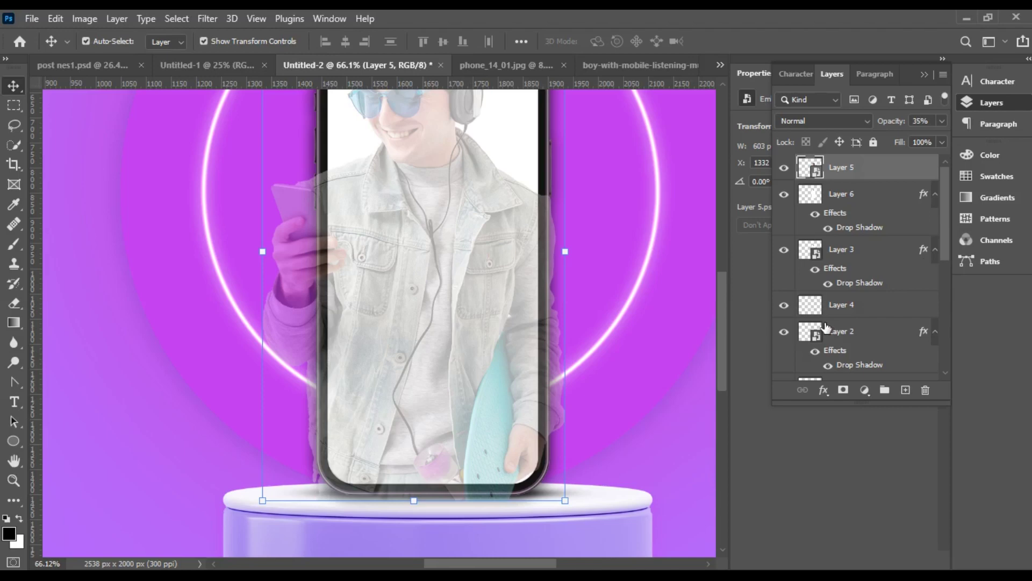
# - Restore the boy layer's opacity to 100% and hide the layer
pyautogui.click(942, 120)
pyautogui.moveTo(938, 138); pyautogui.dragTo(943, 138)
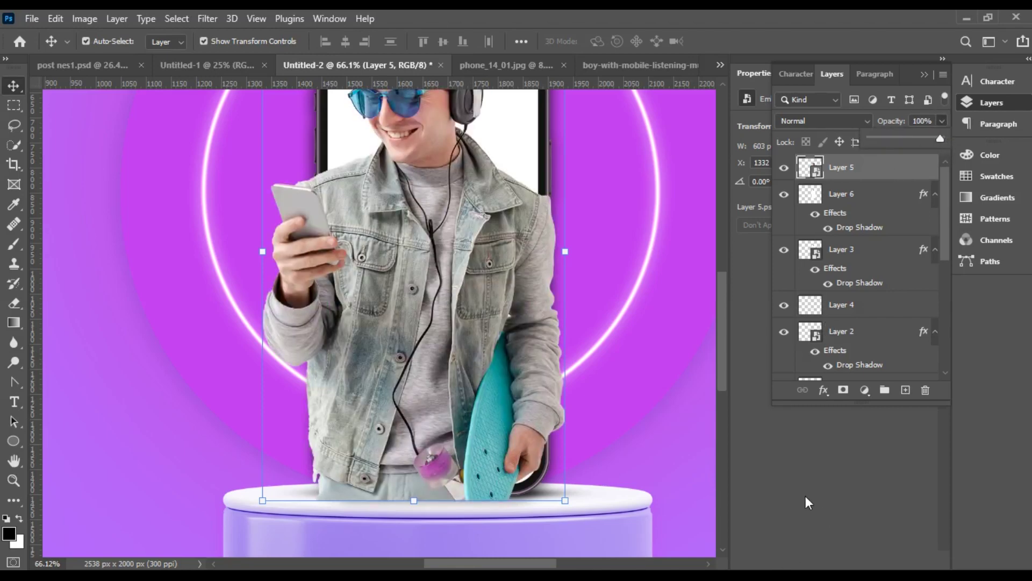
pyautogui.click(784, 167)
# - Select the white phone screen on Layer 6 with the Quick Selection tool and copy it to a new layer
pyautogui.click(849, 199)
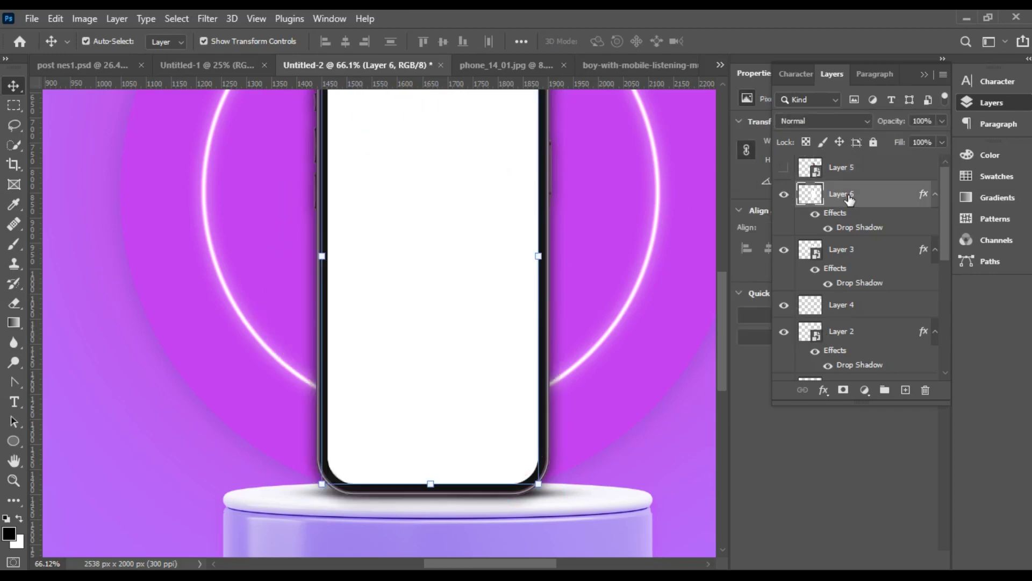
pyautogui.click(14, 146)
pyautogui.moveTo(394, 230)
pyautogui.mouseDown()
pyautogui.moveTo(365, 188)
pyautogui.moveTo(412, 266)
pyautogui.mouseUp()
pyautogui.scroll(2, 430, 273)
pyautogui.scroll(2, 438, 277)
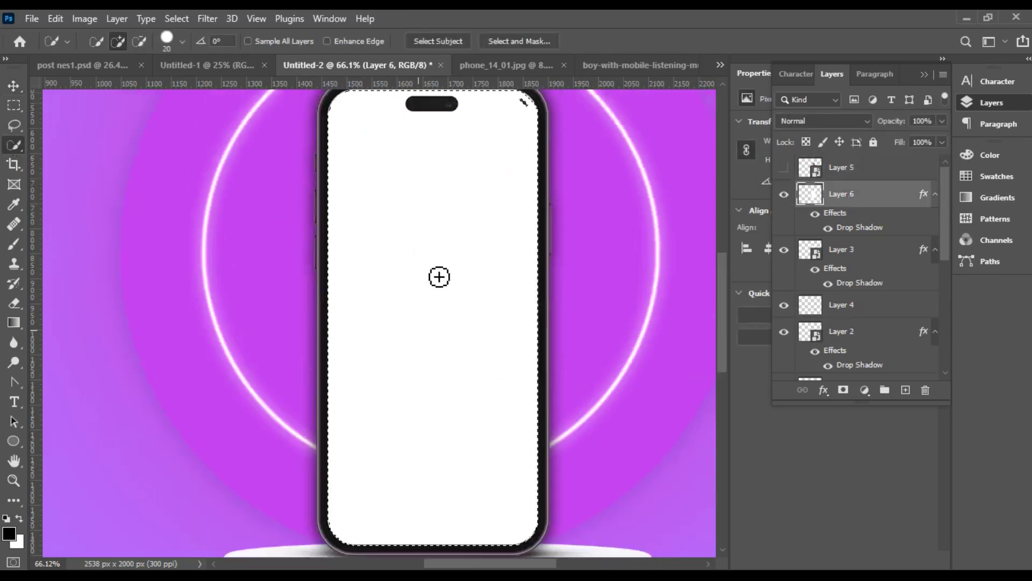
pyautogui.hotkey('ctrl', 'j')
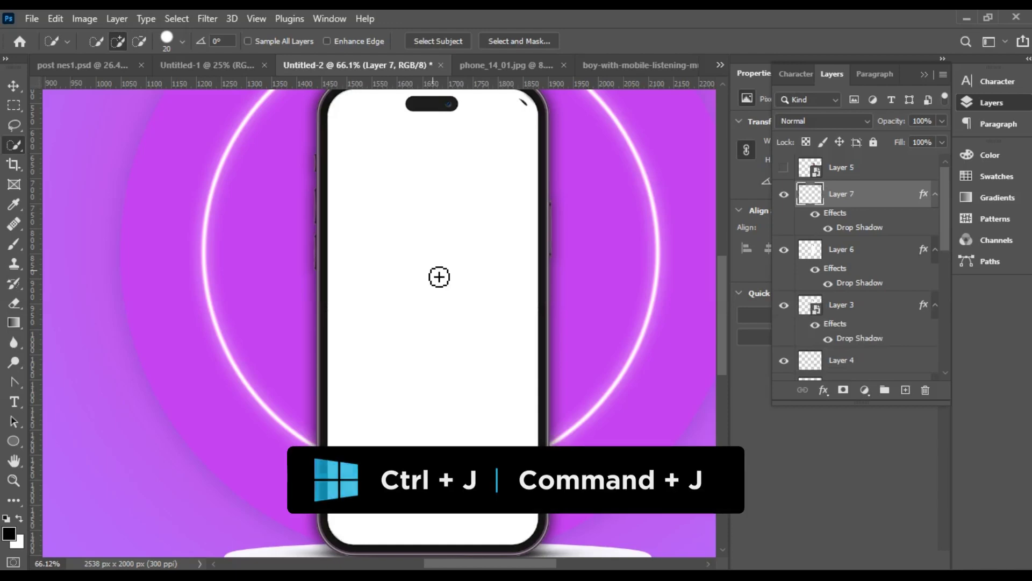
pyautogui.scroll(-3, 543, 221)
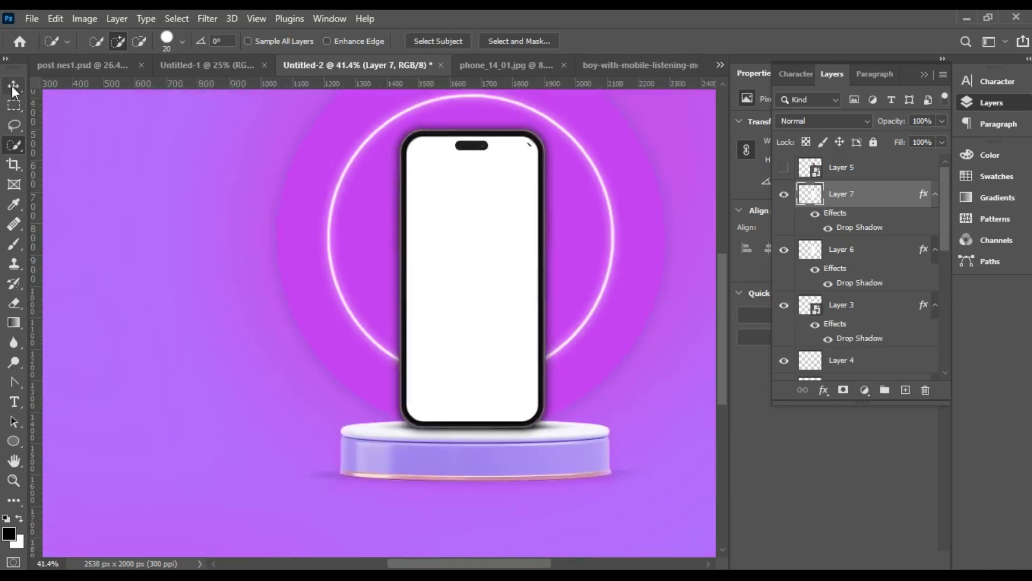
# - Show the boy layer again and add a layer mask to it
pyautogui.click(13, 87)
pyautogui.click(784, 169)
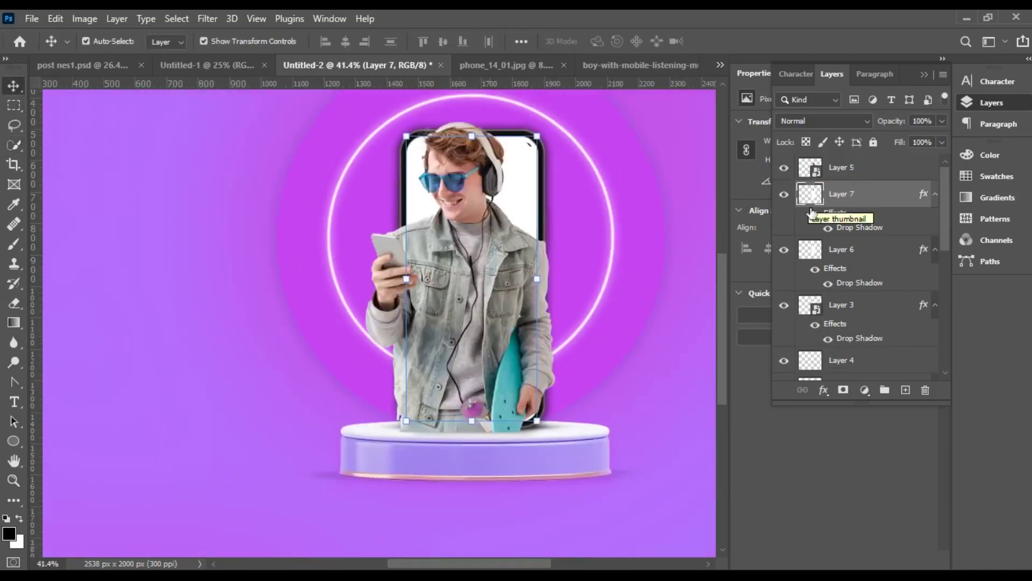
pyautogui.click(810, 171)
pyautogui.click(843, 390)
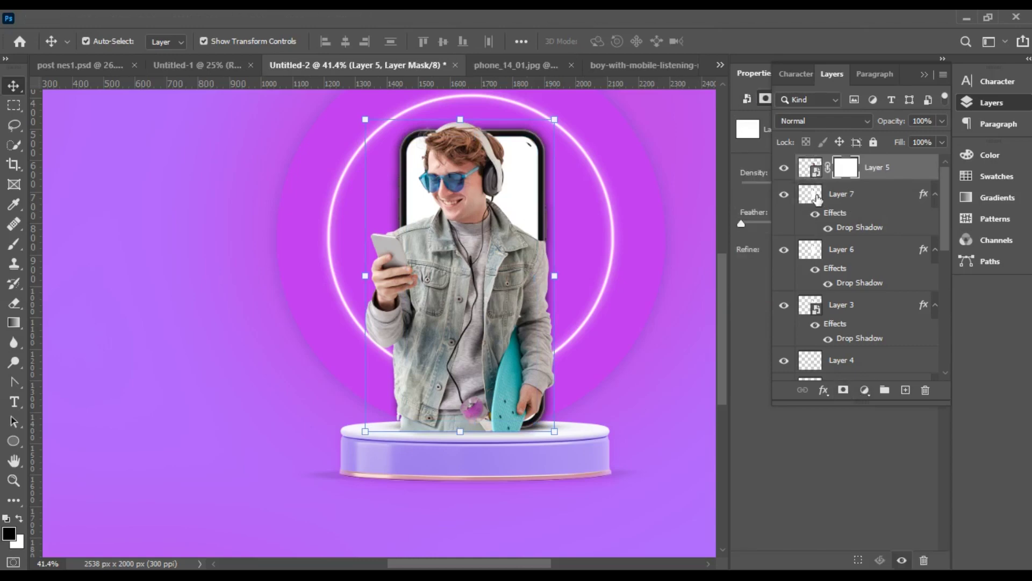
# - Load the copied phone screen's outline, invert the selection and mask the boy outside the phone's lower part with a 70 px black brush
pyautogui.keyDown('ctrl'); pyautogui.click(813, 199); pyautogui.keyUp('ctrl')
pyautogui.click(177, 19)
pyautogui.click(190, 80)
pyautogui.click(14, 245)
pyautogui.click(109, 42)
pyautogui.moveTo(107, 90); pyautogui.dragTo(117, 91)
pyautogui.click(402, 364)
pyautogui.moveTo(402, 360)
pyautogui.mouseDown()
pyautogui.moveTo(403, 409)
pyautogui.moveTo(419, 430)
pyautogui.moveTo(526, 434)
pyautogui.mouseUp()
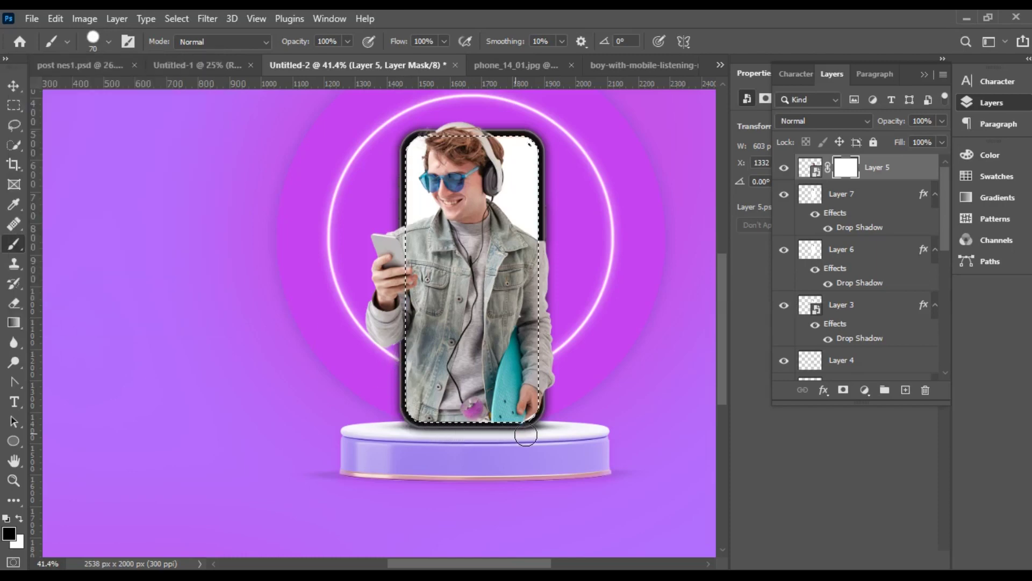
# - Touch up the boy's mask along the phone's edge below the sleeve of the phone-holding arm, and clear the selection
pyautogui.scroll(5, 412, 350)
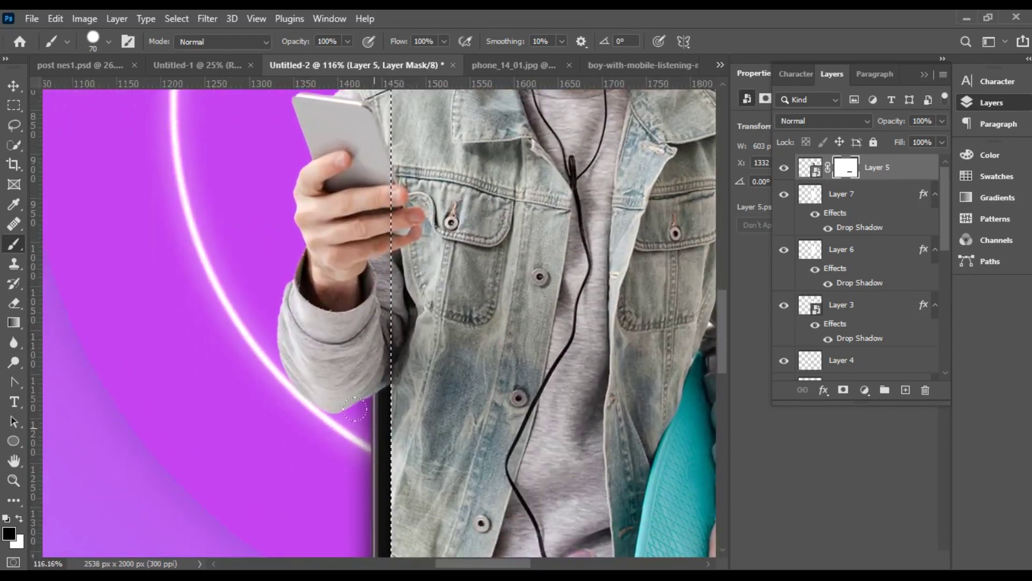
pyautogui.click(385, 393)
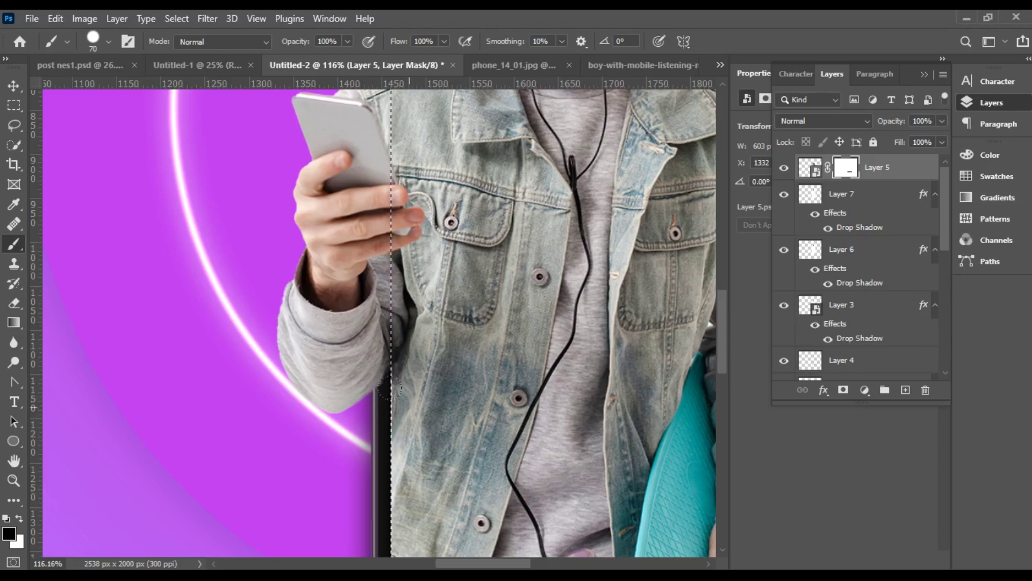
pyautogui.scroll(-5, 432, 422)
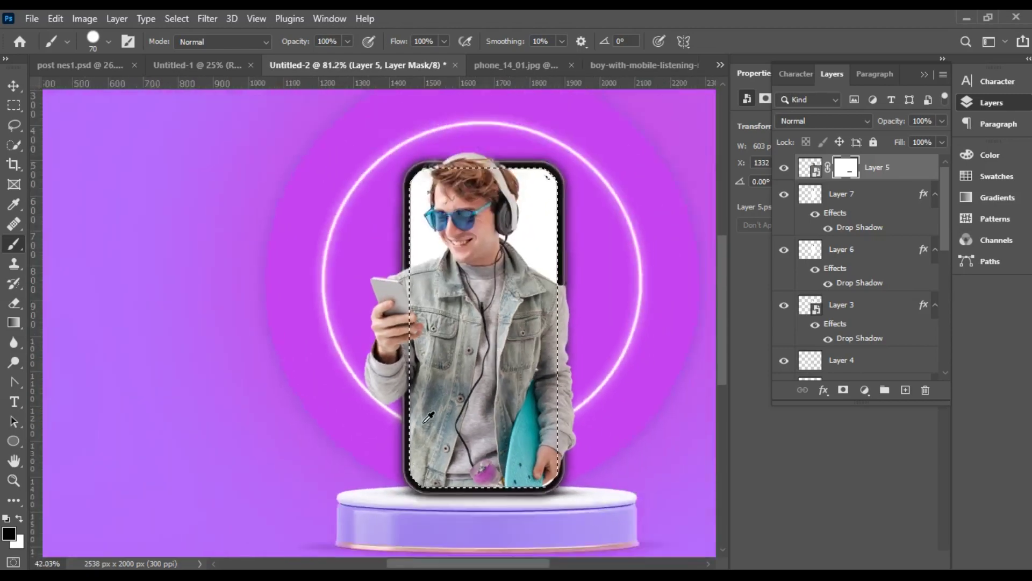
pyautogui.press('v')
pyautogui.hotkey('ctrl', 'd')
pyautogui.scroll(-1, 544, 368)
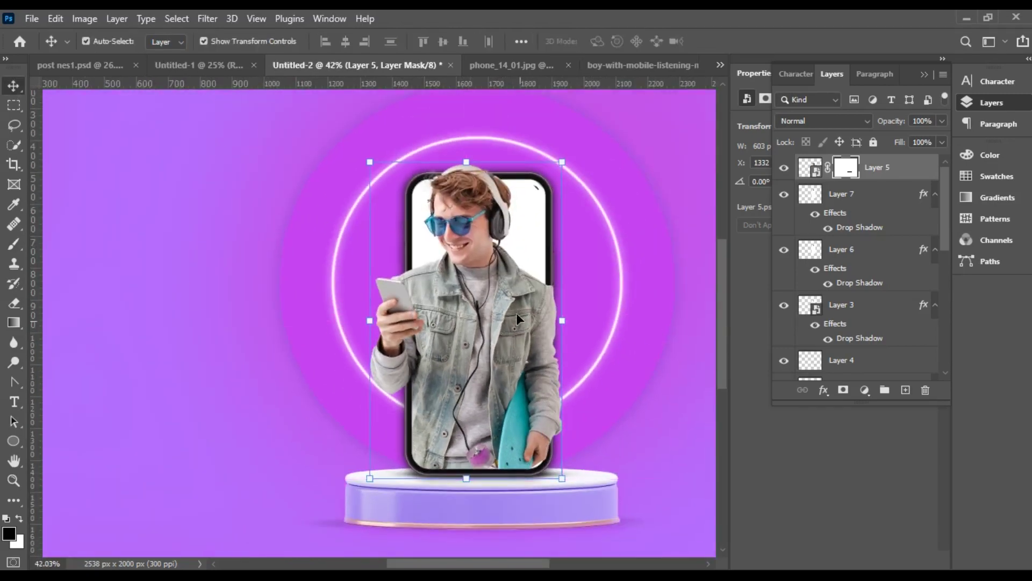
# - Add a drop shadow to the boy with 3% spread and 10 px size, and raise its opacity slightly
pyautogui.click(823, 390)
pyautogui.click(843, 549)
pyautogui.moveTo(718, 359); pyautogui.dragTo(705, 342)
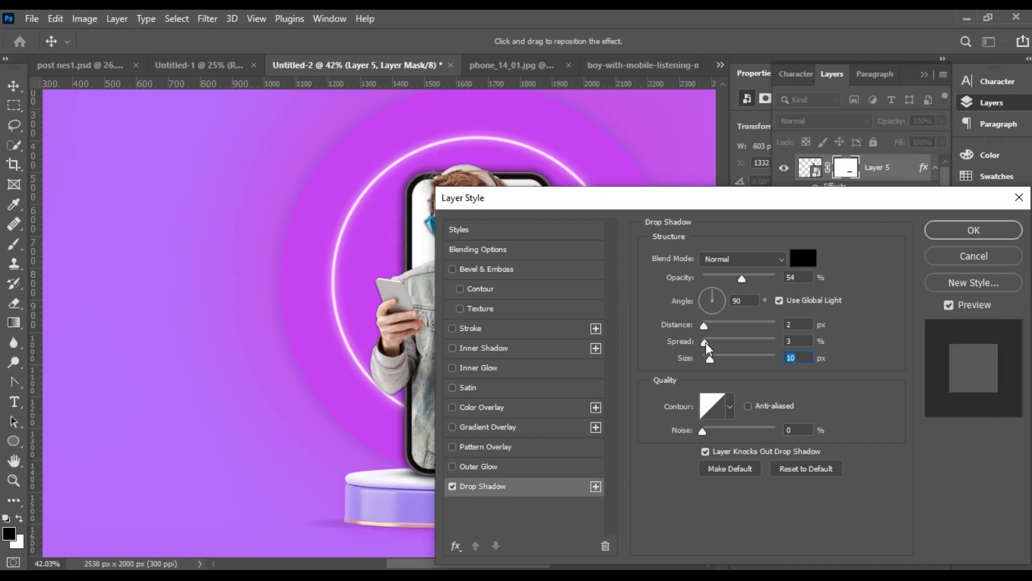
pyautogui.moveTo(607, 198); pyautogui.dragTo(649, 306)
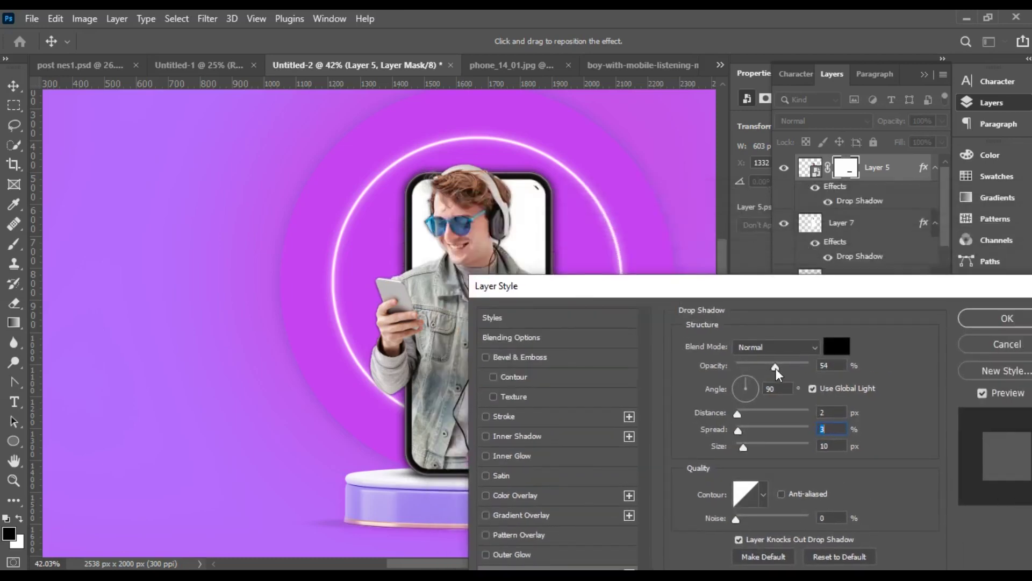
pyautogui.moveTo(791, 369); pyautogui.dragTo(784, 369)
pyautogui.click(1007, 319)
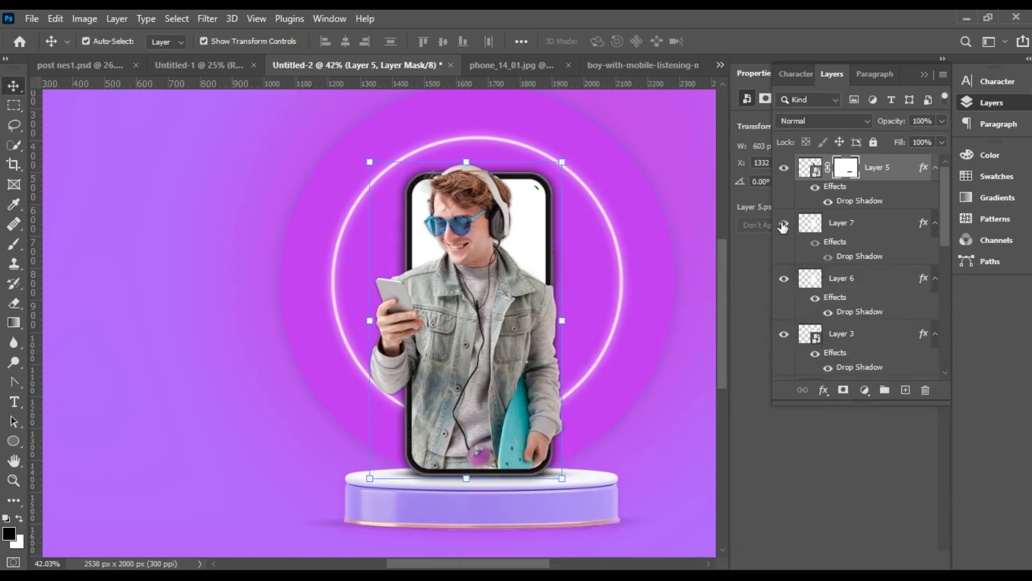
# - Give the copied phone screen a Color Overlay, sampling the magenta circle's colour and deepening it to a saturated purple
pyautogui.click(841, 223)
pyautogui.click(823, 389)
pyautogui.click(833, 414)
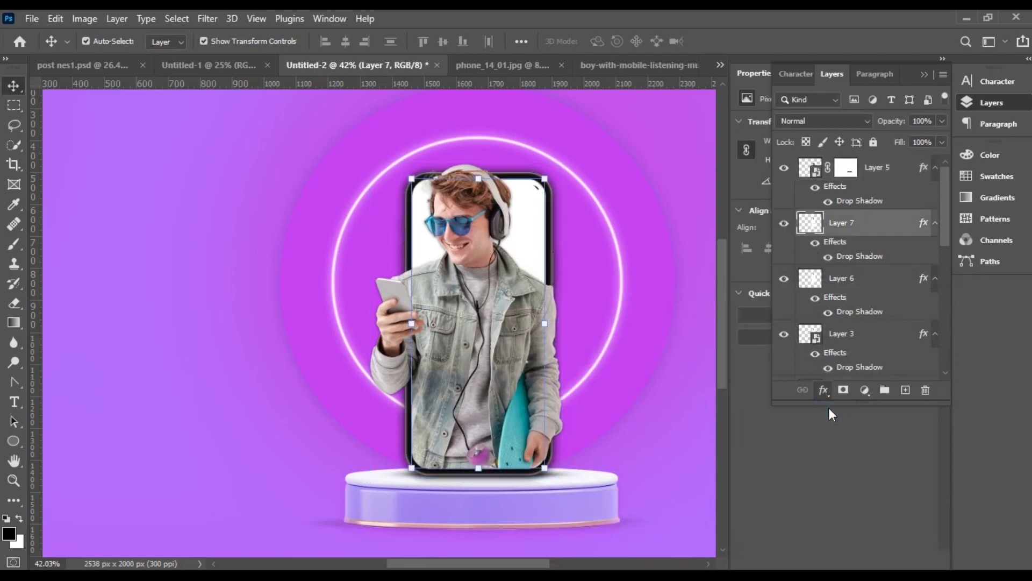
pyautogui.click(501, 406)
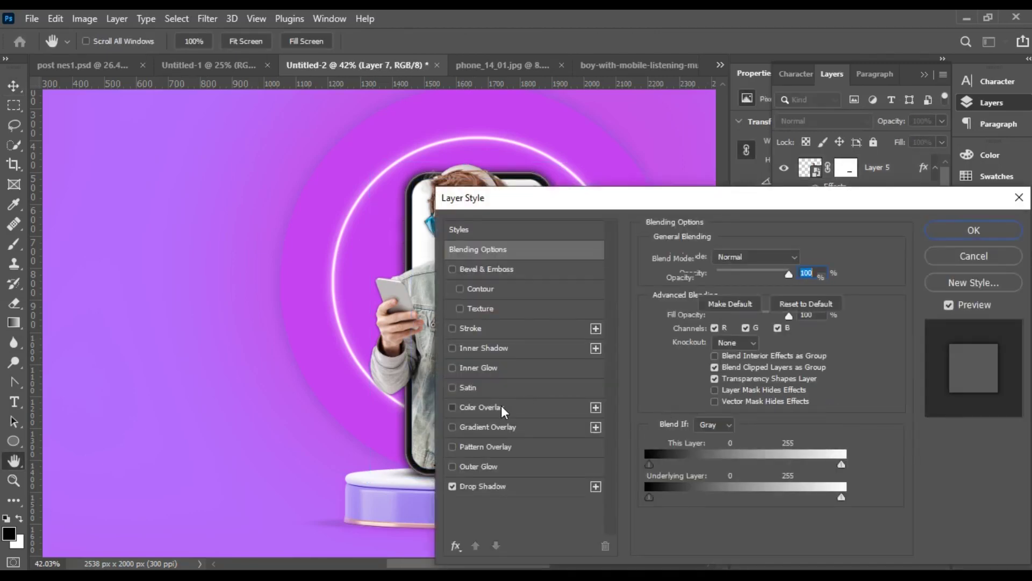
pyautogui.click(809, 258)
pyautogui.click(313, 272)
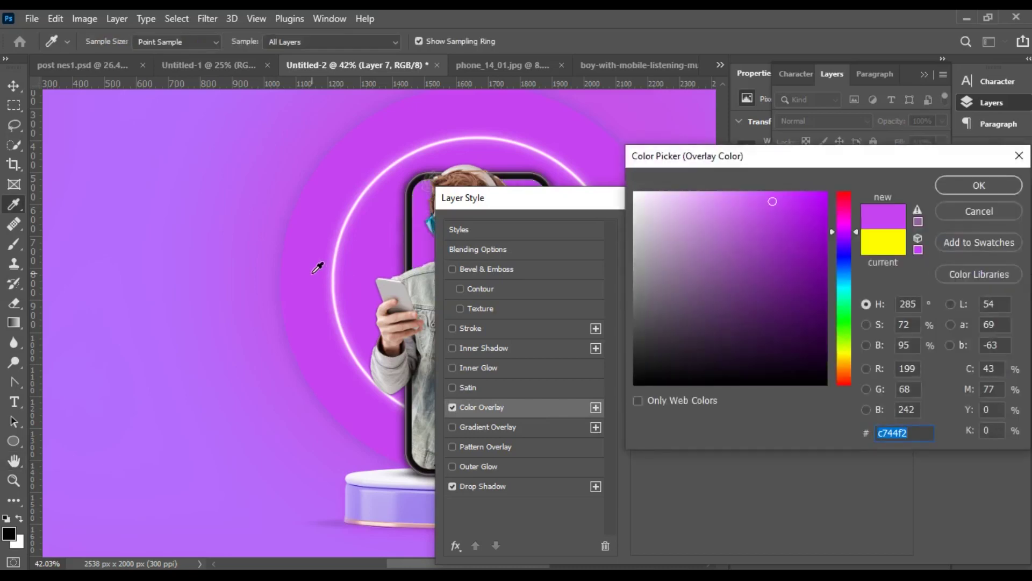
pyautogui.moveTo(789, 205); pyautogui.dragTo(821, 215)
pyautogui.click(979, 185)
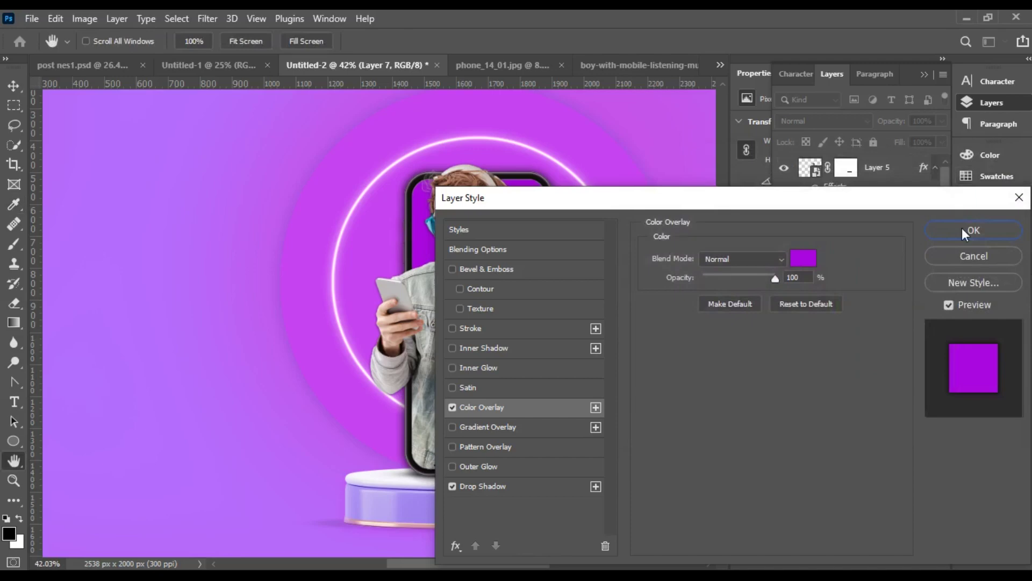
pyautogui.click(961, 230)
# - Move the selected emoji, heart, like and cloud layers to the top of the layer stack and group them
pyautogui.scroll(-4, 522, 368)
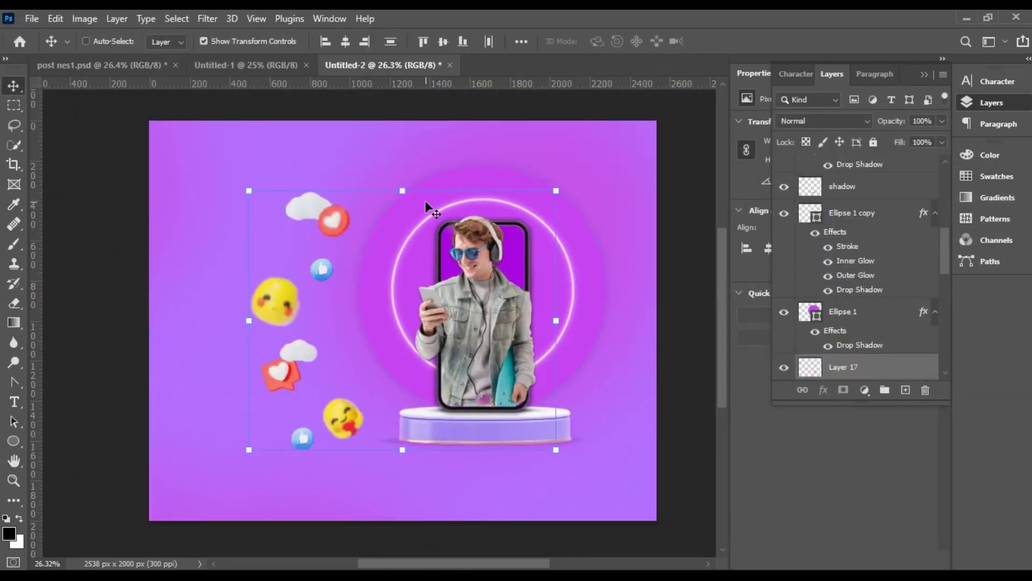
pyautogui.moveTo(872, 371); pyautogui.dragTo(854, 169)
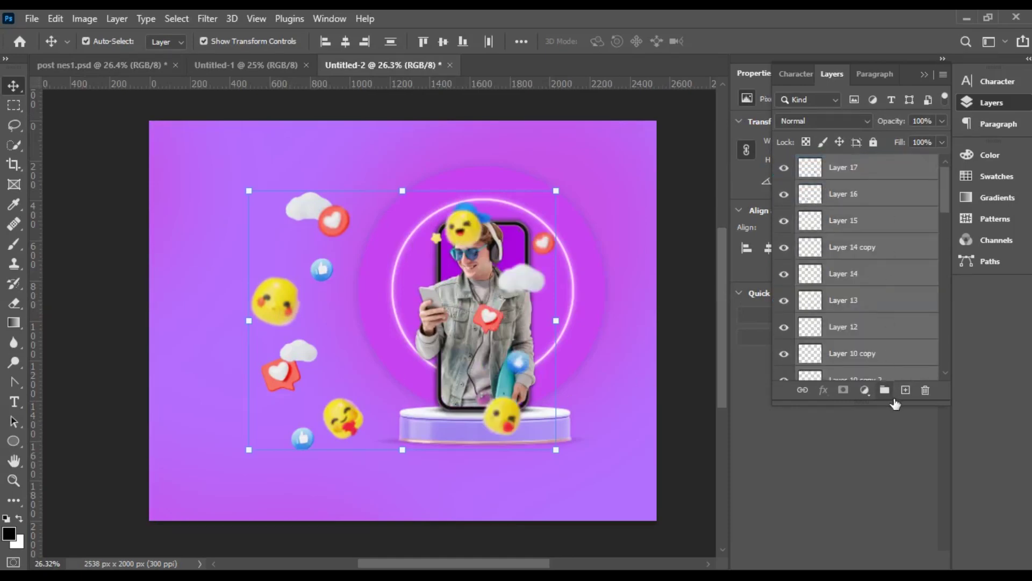
pyautogui.hotkey('ctrl', 'g')
# - Expand the emoji group and shift the upper cloud and round heart icon slightly up and to the right
pyautogui.click(801, 163)
pyautogui.click(802, 163)
pyautogui.moveTo(335, 222); pyautogui.dragTo(329, 195)
pyautogui.click(828, 164)
pyautogui.click(801, 164)
pyautogui.hotkey('ctrl', 'a')
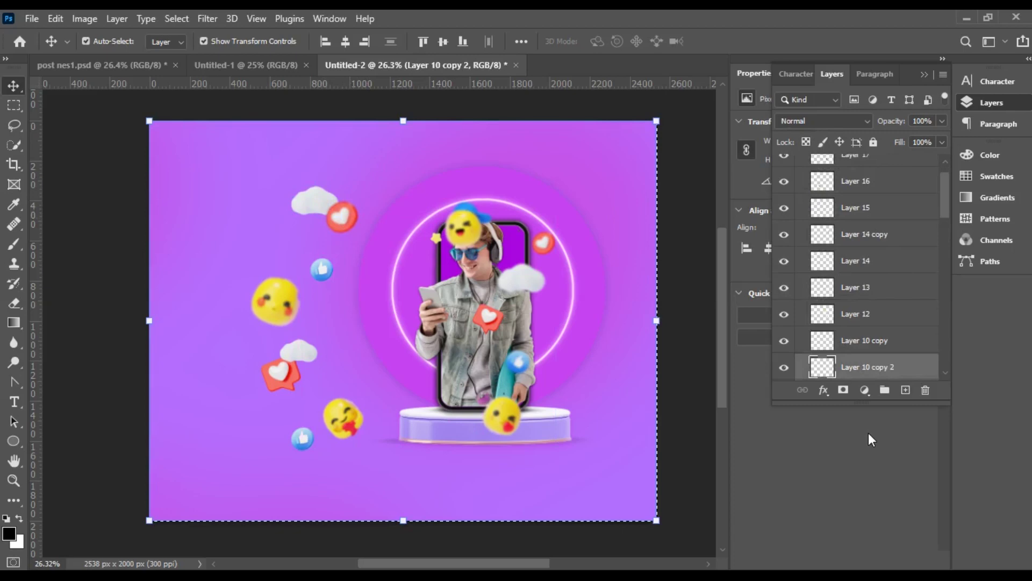
pyautogui.hotkey('ctrl', 'd')
# - Select all emoji layers from Layer 17 down and move them up and right so they surround the phone
pyautogui.scroll(2, 881, 344)
pyautogui.keyDown('ctrl'); pyautogui.click(855, 192); pyautogui.keyUp('ctrl')
pyautogui.scroll(-5, 890, 312)
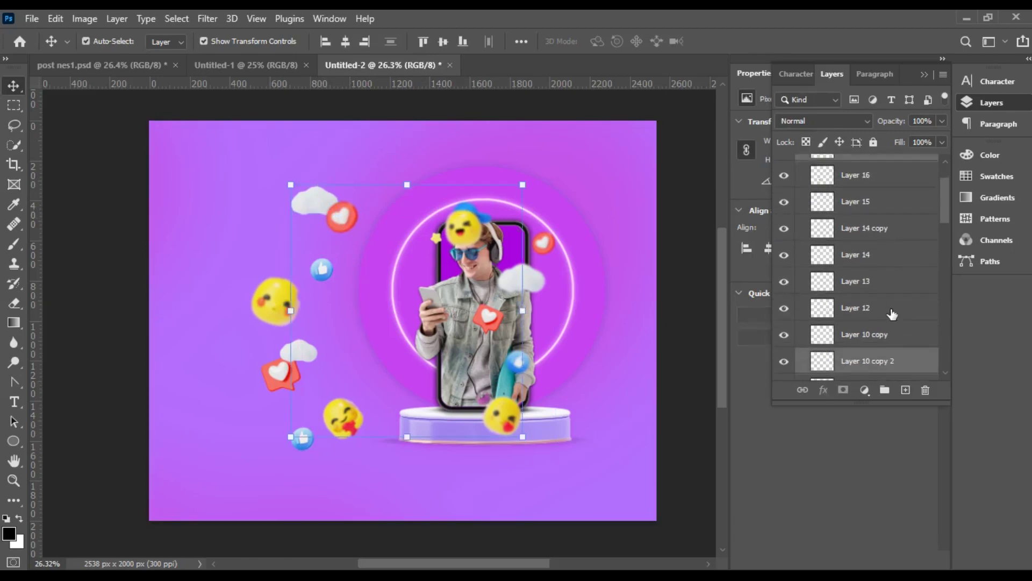
pyautogui.scroll(5, 864, 228)
pyautogui.click(853, 169)
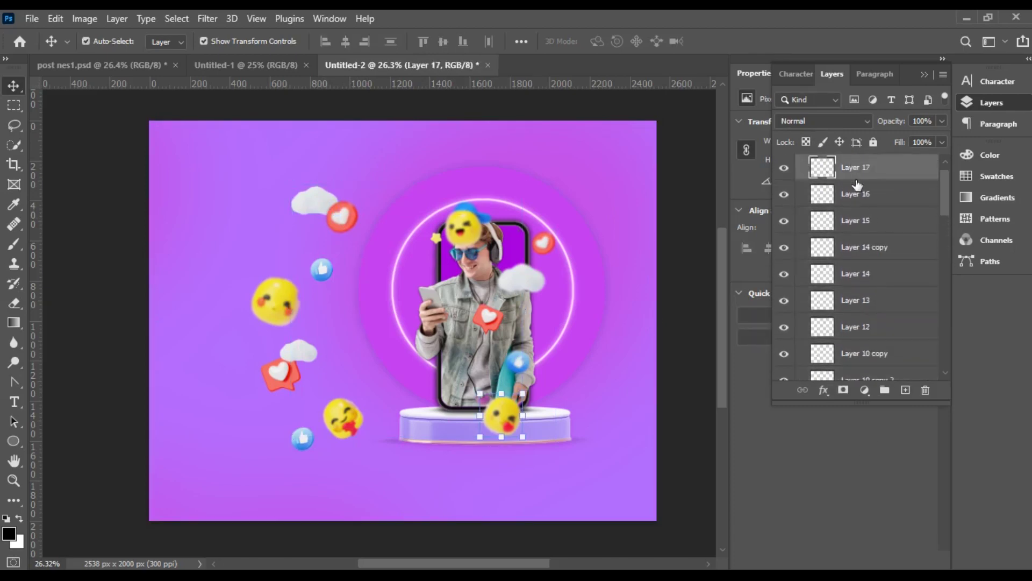
pyautogui.scroll(-3, 868, 214)
pyautogui.keyDown('shift'); pyautogui.click(867, 349); pyautogui.keyUp('shift')
pyautogui.moveTo(347, 221); pyautogui.dragTo(424, 195)
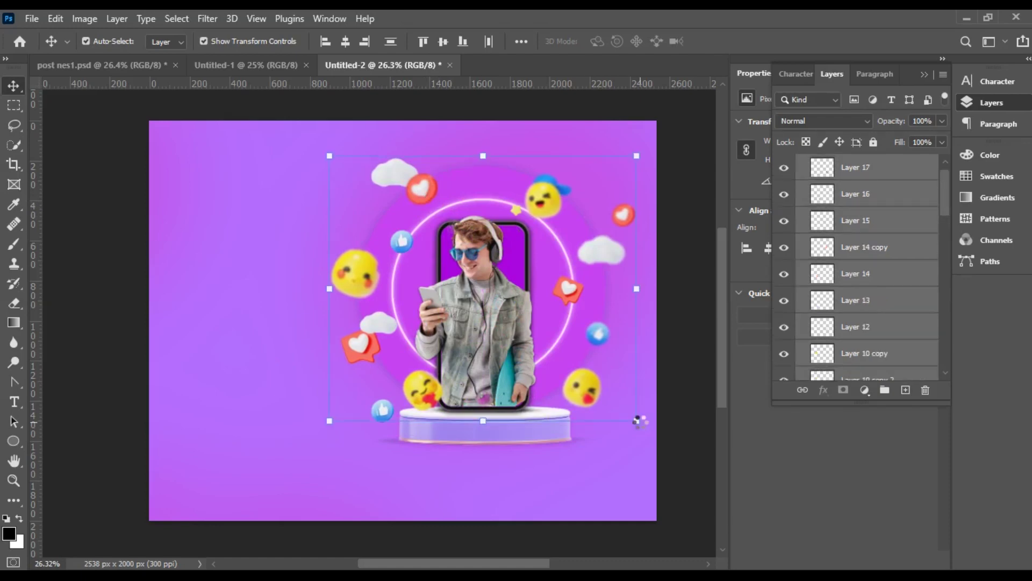
# - Nudge the emojis slightly up and left around the phone, collapse their group and clear the layer selection
pyautogui.press('Up')
pyautogui.press('Up')
pyautogui.press('Up')
pyautogui.press('Up')
pyautogui.press('Up')
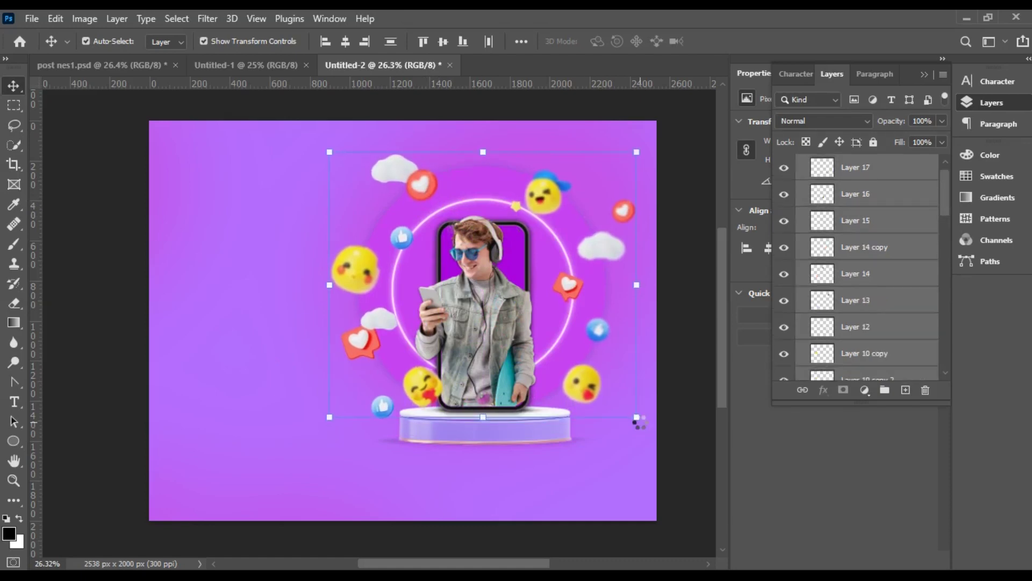
pyautogui.press('Left')
pyautogui.press('Left')
pyautogui.press('Left')
pyautogui.press('Left')
pyautogui.press('Left')
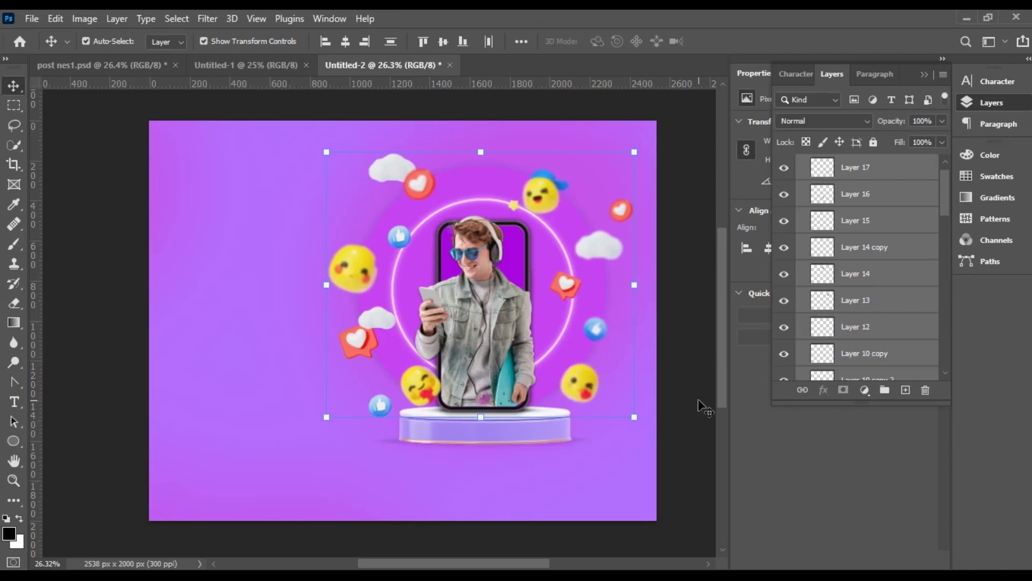
pyautogui.hotkey('ctrl', 'g')
pyautogui.click(800, 163)
pyautogui.click(685, 307)
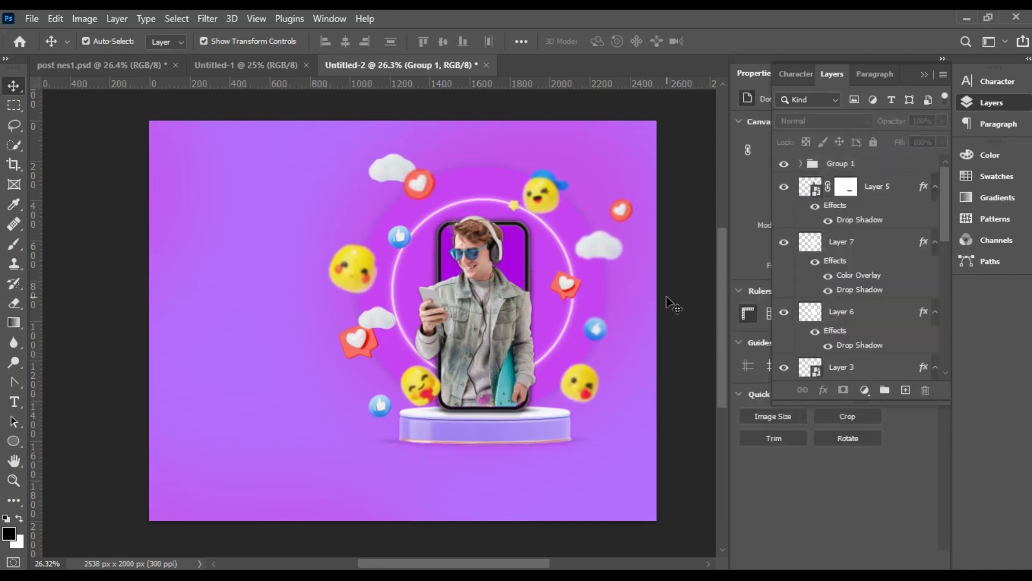
# - Apply a Gaussian Blur to the large yellow emoji beside the boy's handheld phone, adjusting its radius
pyautogui.click(359, 282)
pyautogui.click(176, 18)
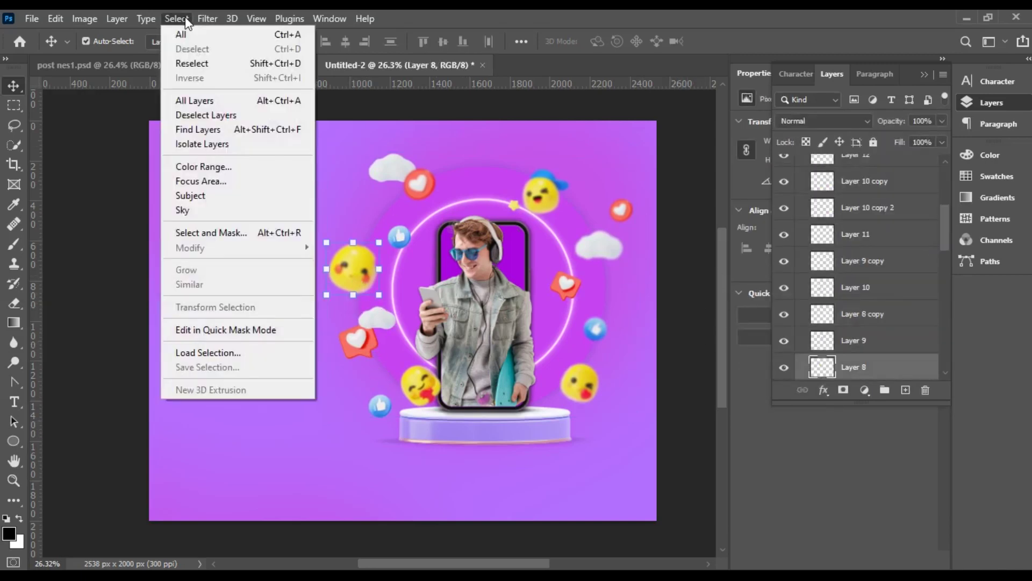
pyautogui.moveTo(208, 18)
pyautogui.moveTo(323, 227)
pyautogui.moveTo(344, 212)
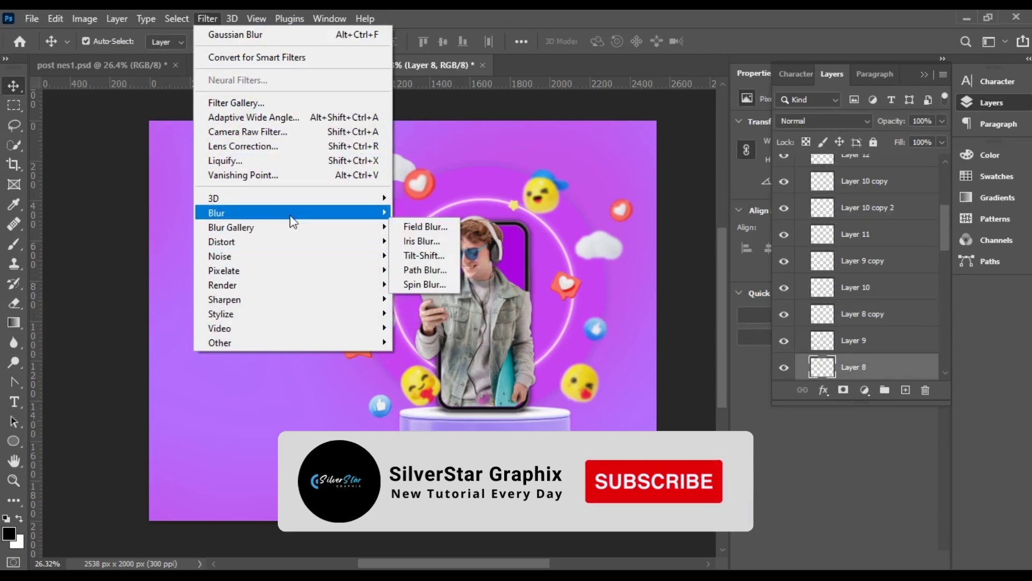
pyautogui.click(430, 329)
pyautogui.moveTo(770, 398); pyautogui.dragTo(761, 400)
pyautogui.click(914, 216)
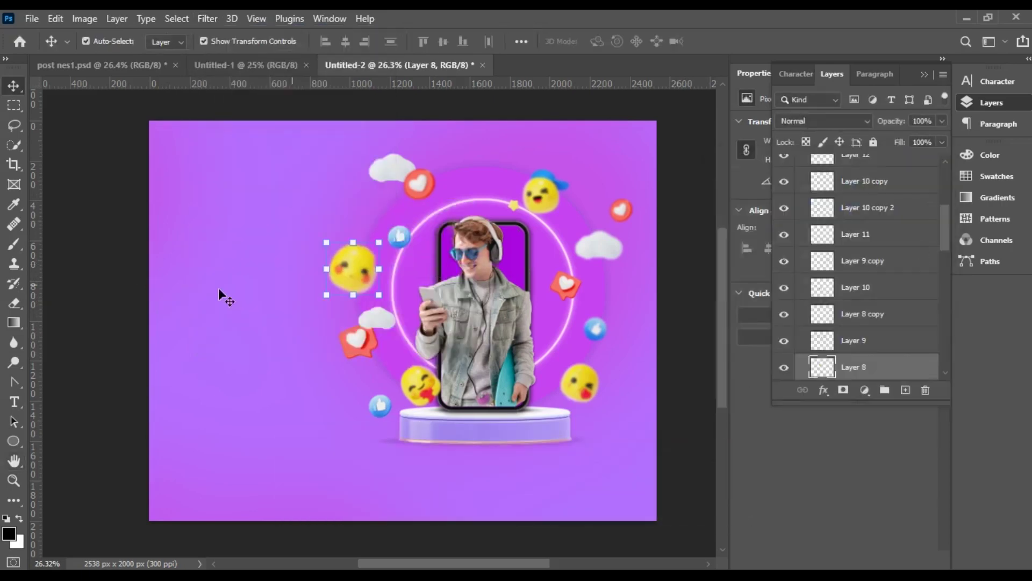
# - Collapse the emoji group and add a Drop Shadow to Group 1 in purple a349fa
pyautogui.scroll(4, 908, 262)
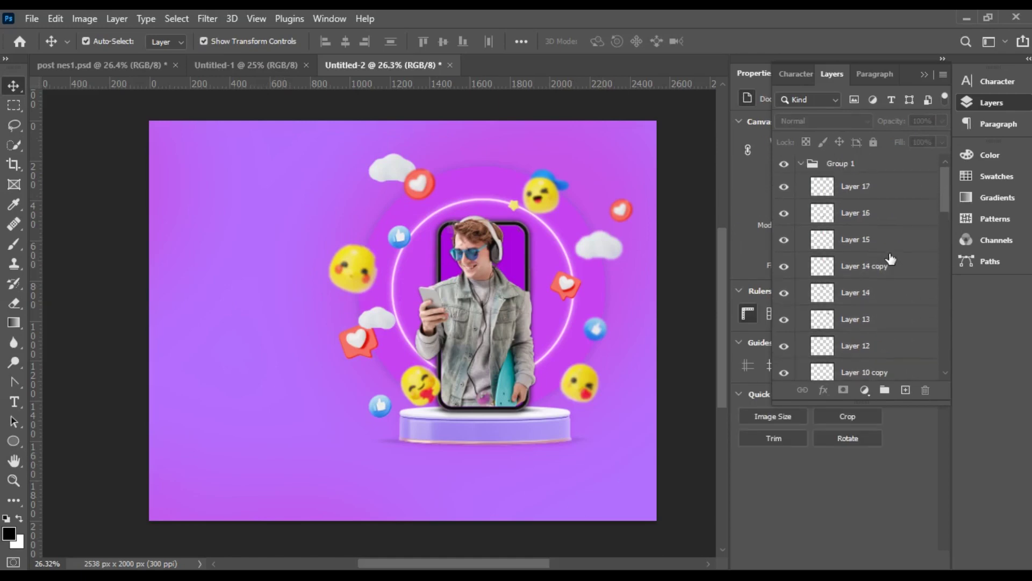
pyautogui.click(800, 164)
pyautogui.click(863, 168)
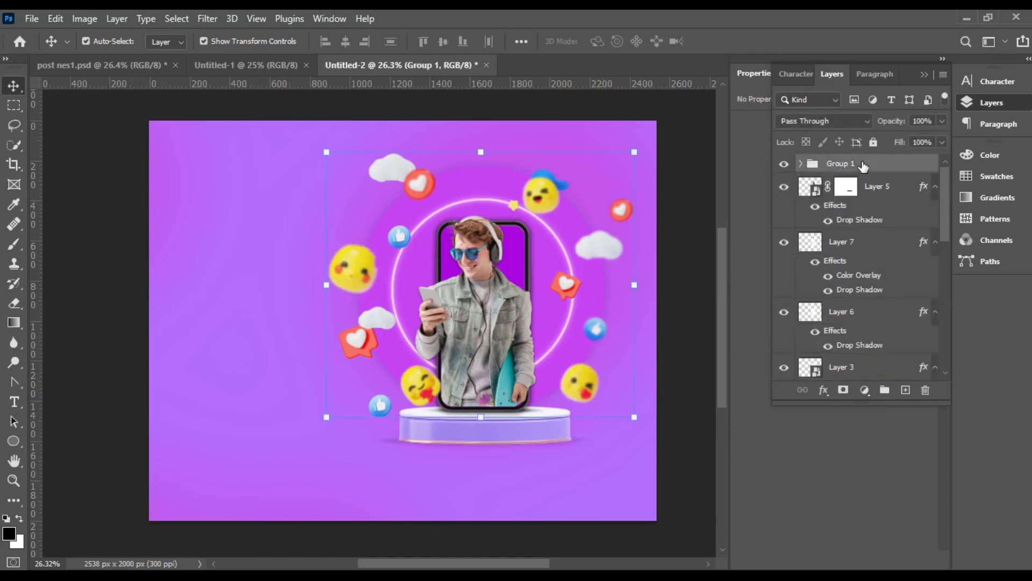
pyautogui.click(823, 389)
pyautogui.click(842, 546)
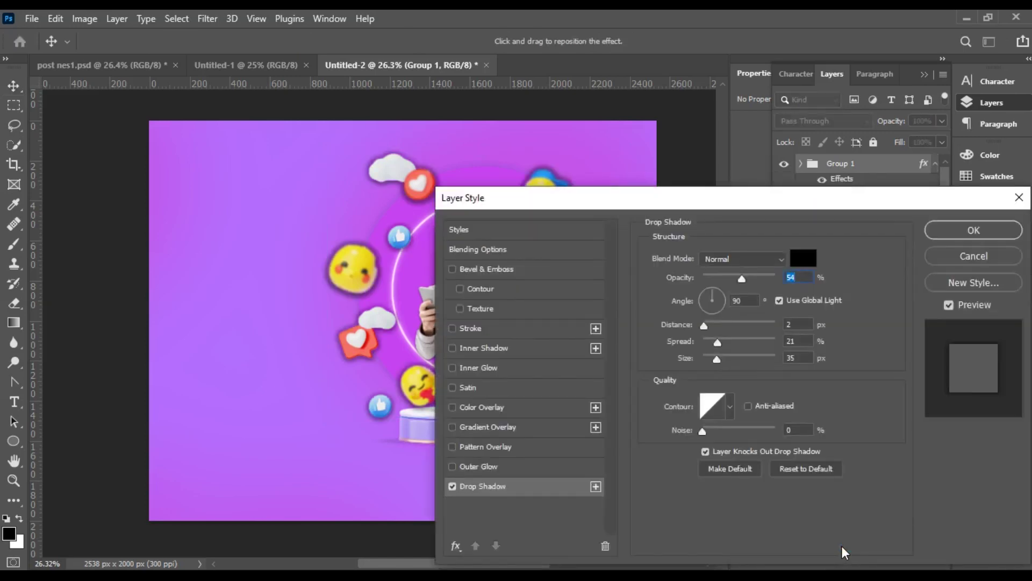
pyautogui.click(803, 258)
pyautogui.click(351, 135)
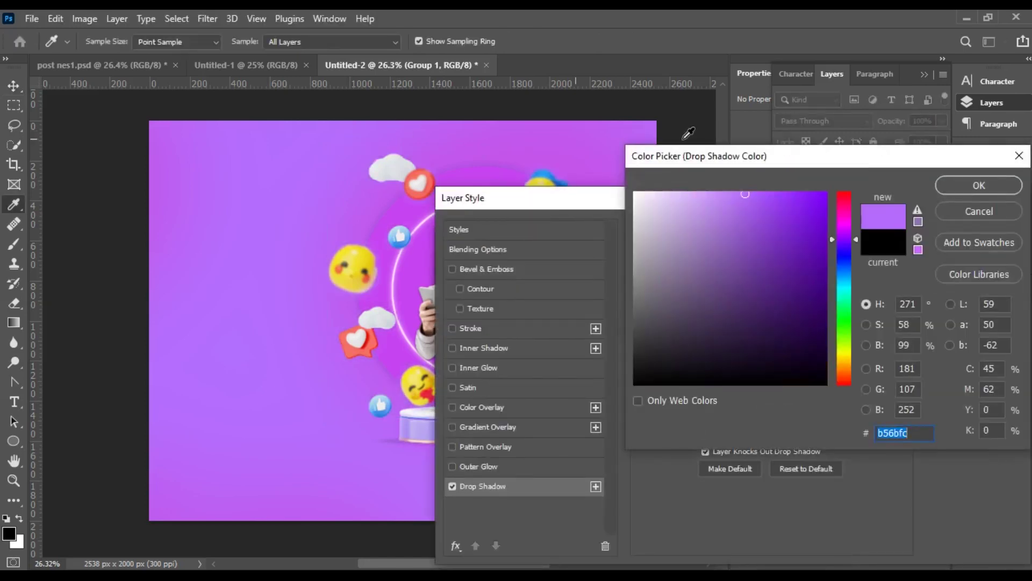
pyautogui.click(771, 196)
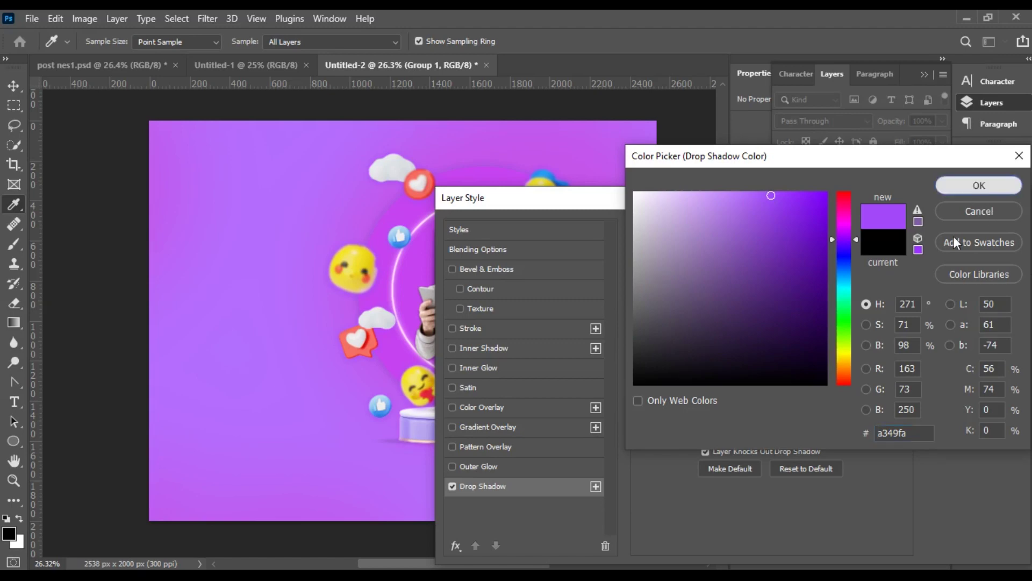
pyautogui.press('Return')
# - Set the emoji group's shadow spread to 14% and size to 16 px, apply the style and clear the layer selection
pyautogui.click(717, 343)
pyautogui.click(712, 358)
pyautogui.click(974, 230)
pyautogui.click(687, 437)
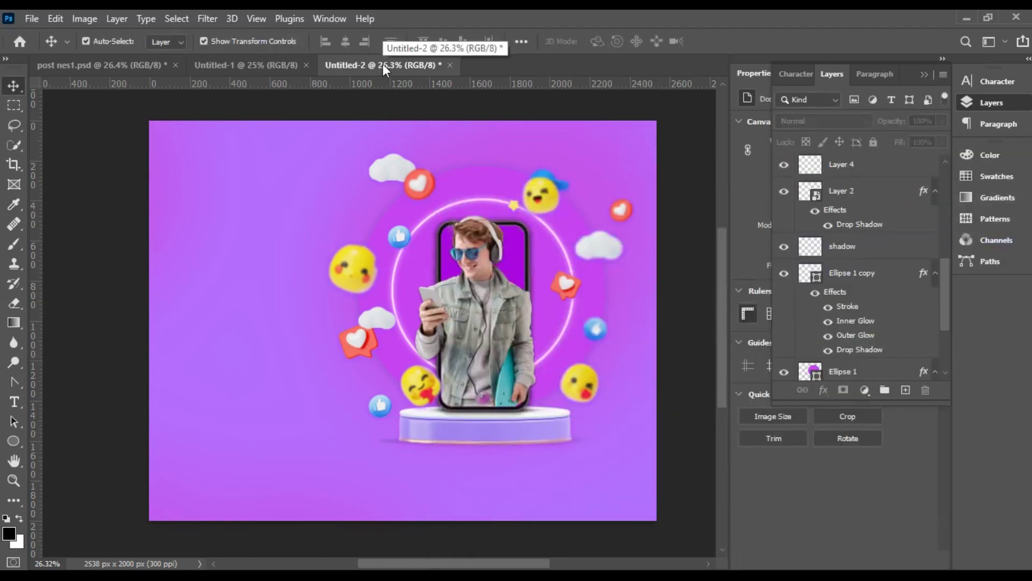
# - Paste the heading, lorem ipsum and comment text layers, bring them above Group 1, and place them over the empty background beside the phone scene
pyautogui.click(230, 200)
pyautogui.hotkey('ctrl', 'v')
pyautogui.moveTo(862, 369); pyautogui.dragTo(863, 156)
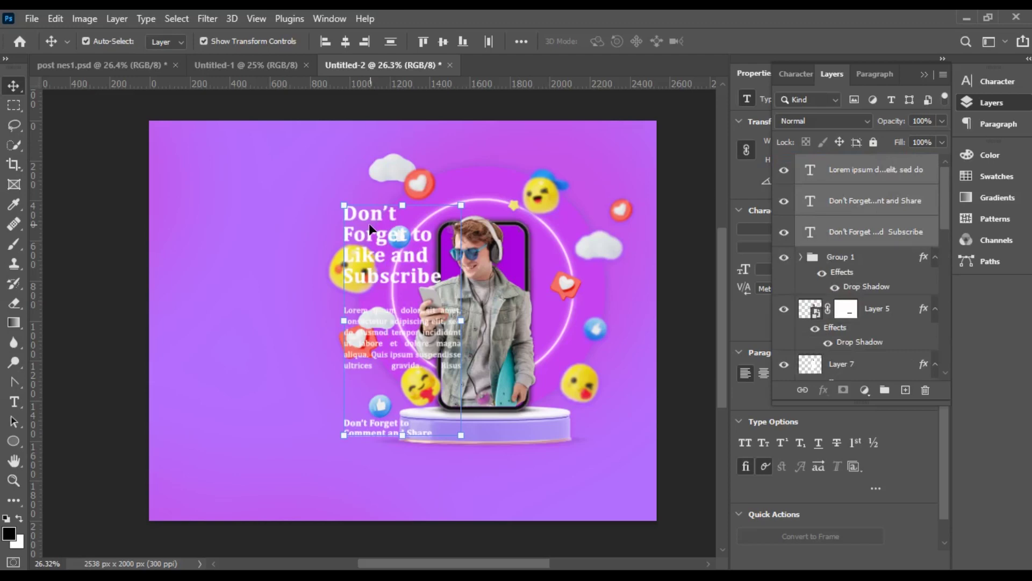
pyautogui.moveTo(376, 211); pyautogui.dragTo(216, 188)
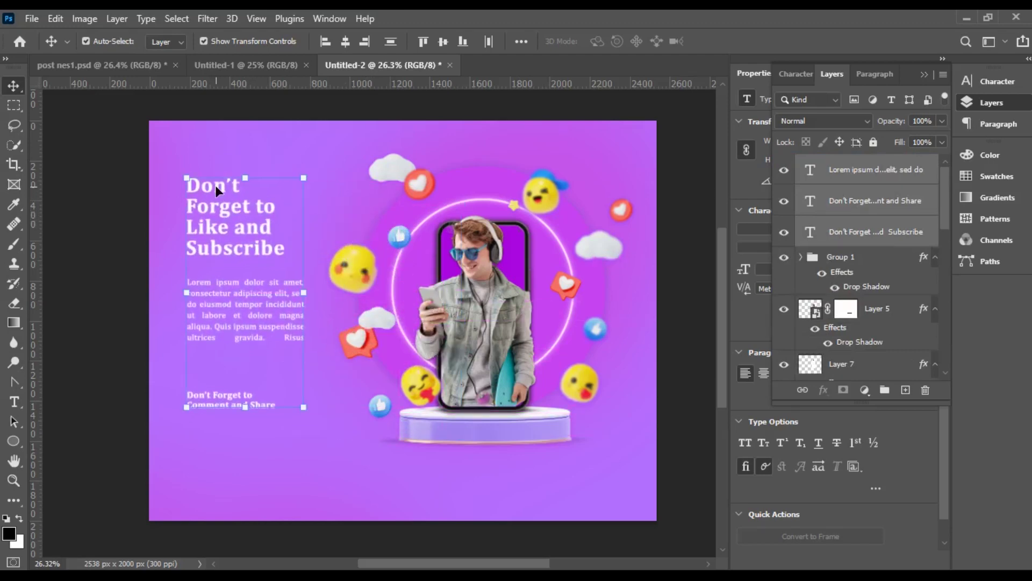
# - Duplicate the podium layer and flip the copy vertically
pyautogui.click(497, 429)
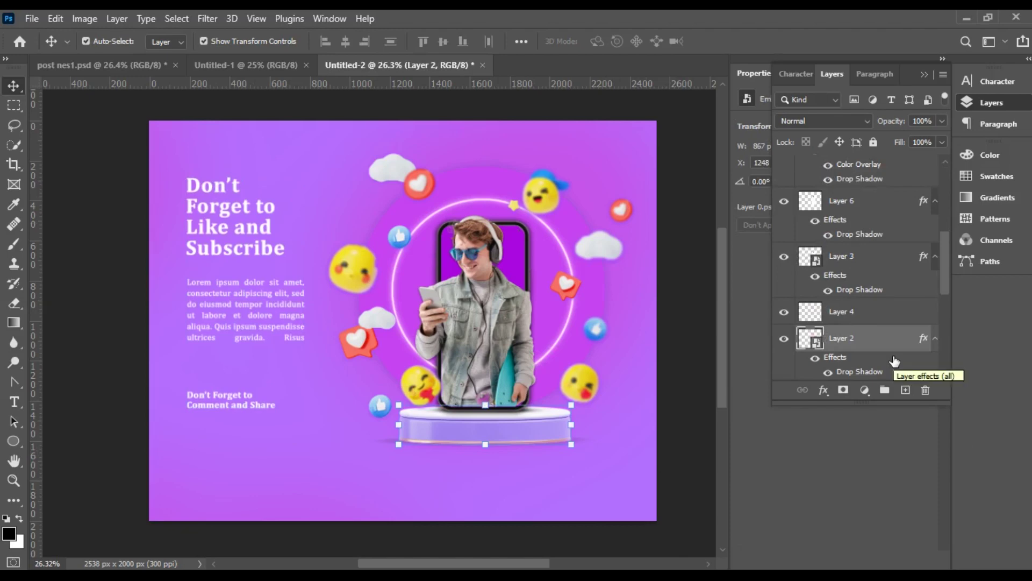
pyautogui.hotkey('ctrl', 'j')
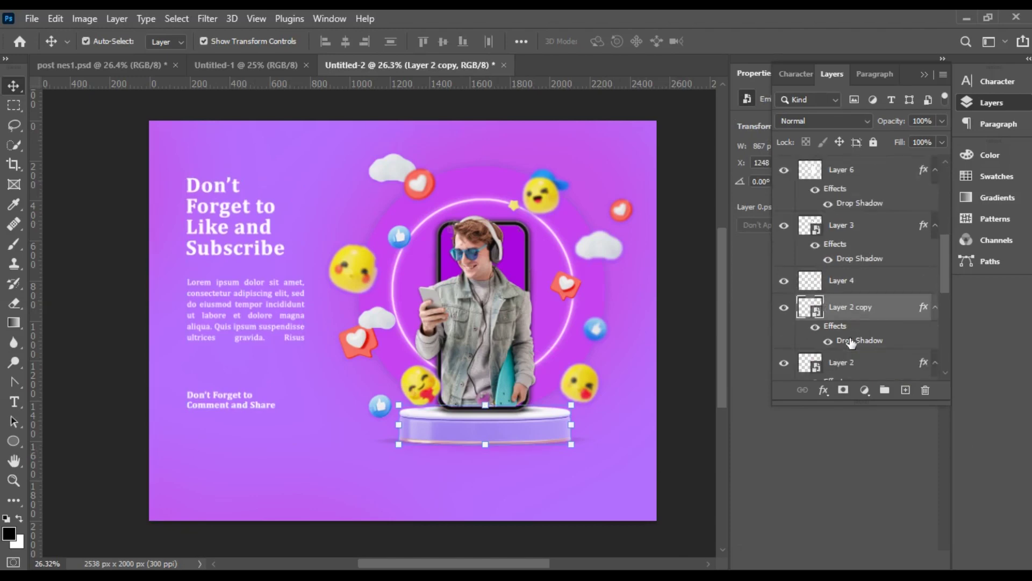
pyautogui.hotkey('ctrl', 't')
pyautogui.rightClick(515, 435)
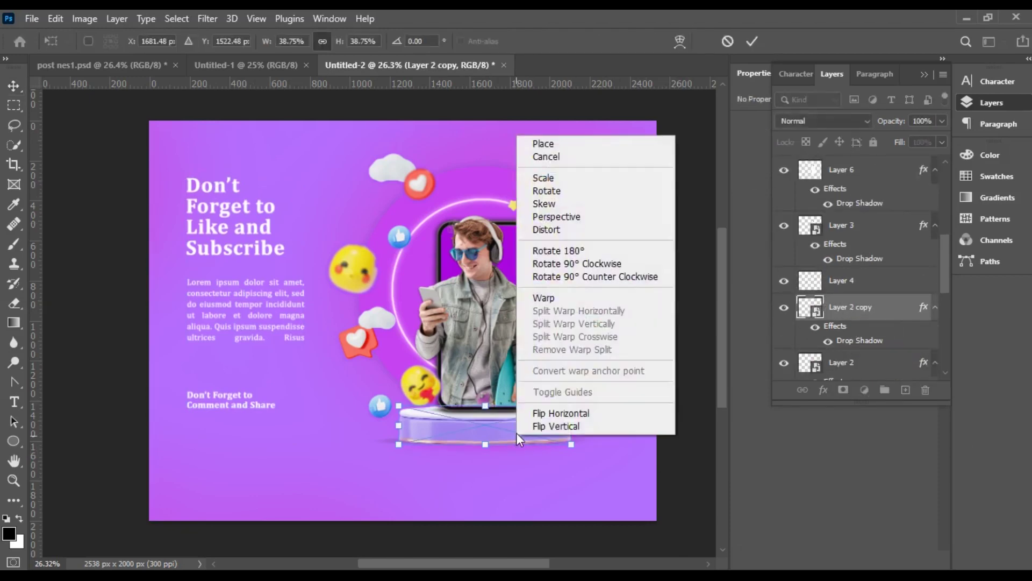
pyautogui.click(519, 427)
# - Move the flipped podium copy straight down until it mirrors the original from its base, and apply the transform
pyautogui.press('Down')
pyautogui.press('Down')
pyautogui.press('Down')
pyautogui.press('Down')
pyautogui.press('Down')
pyautogui.press('Down')
pyautogui.press('Down')
pyautogui.press('Down')
pyautogui.press('Down')
pyautogui.press('Down')
pyautogui.press('Down')
pyautogui.press('Down')
pyautogui.press('Down')
pyautogui.press('Down')
pyautogui.press('Down')
pyautogui.press('Down')
pyautogui.press('Down')
pyautogui.press('Down')
pyautogui.press('Down')
pyautogui.press('Down')
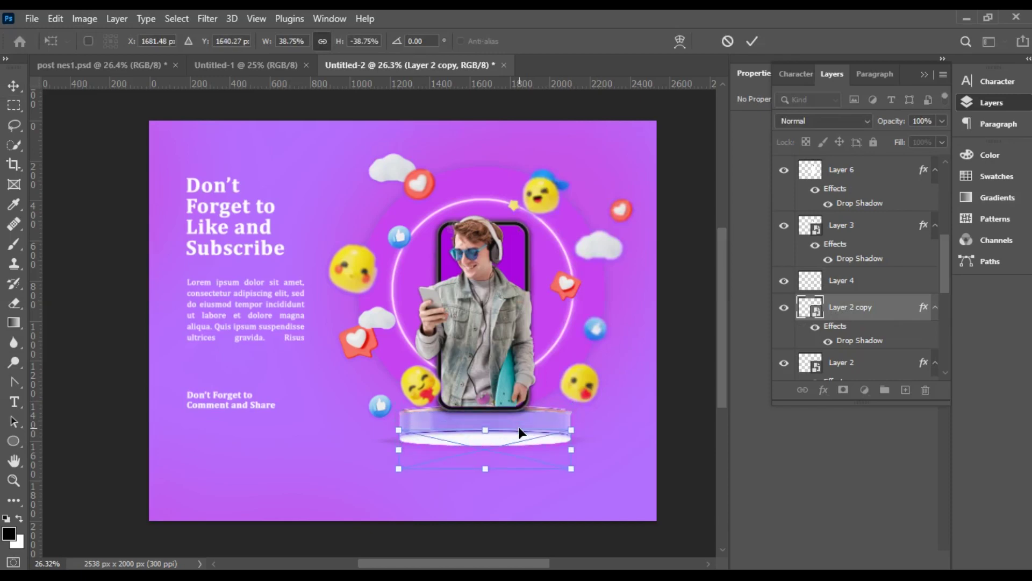
pyautogui.press('Down')
pyautogui.press('Down')
pyautogui.press('Down')
pyautogui.press('Down')
pyautogui.press('Down')
pyautogui.press('Down')
pyautogui.press('Down')
pyautogui.press('Down')
pyautogui.press('Down')
pyautogui.press('Down')
pyautogui.press('Down')
pyautogui.press('Down')
pyautogui.press('Down')
pyautogui.press('Down')
pyautogui.press('Down')
pyautogui.press('Down')
pyautogui.press('Down')
pyautogui.press('Down')
pyautogui.press('Down')
pyautogui.press('Down')
pyautogui.press('Down')
pyautogui.press('Down')
pyautogui.click(752, 41)
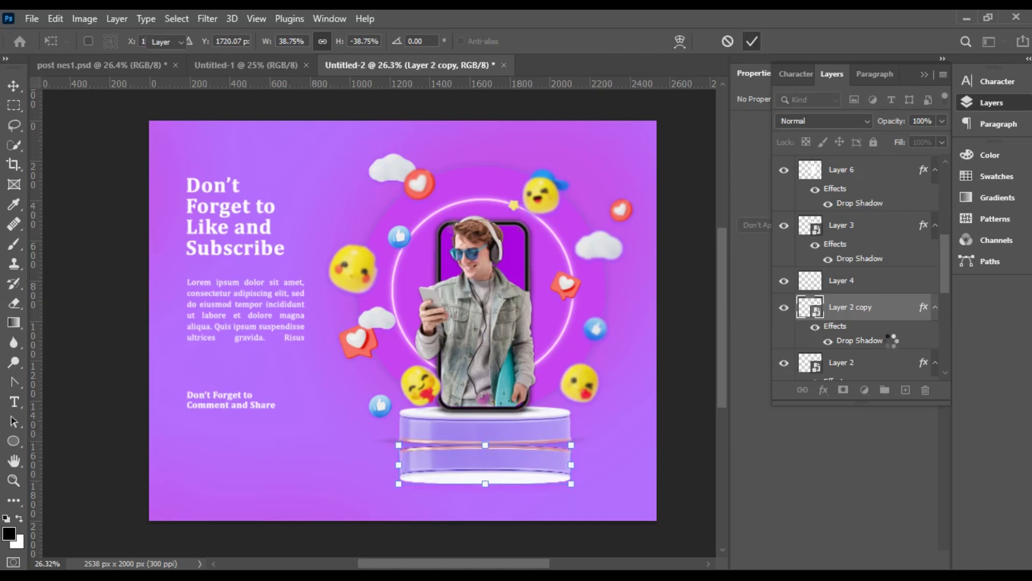
# - Hide the flipped podium copy with an inverted layer mask and set up a white brush of 448 px
pyautogui.click(843, 390)
pyautogui.hotkey('ctrl', 'i')
pyautogui.press('b')
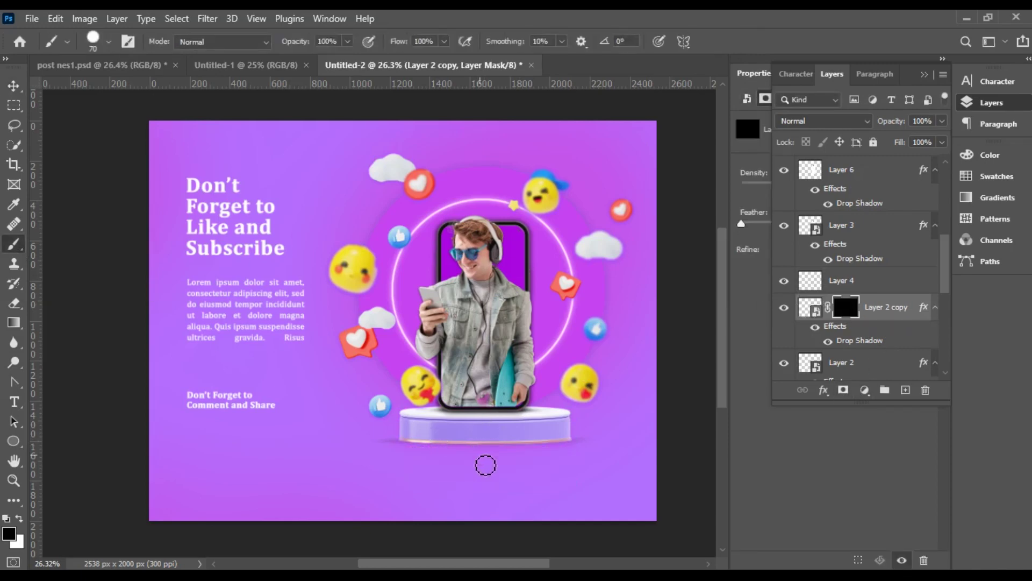
pyautogui.click(109, 42)
pyautogui.moveTo(116, 91); pyautogui.dragTo(170, 91)
pyautogui.click(20, 518)
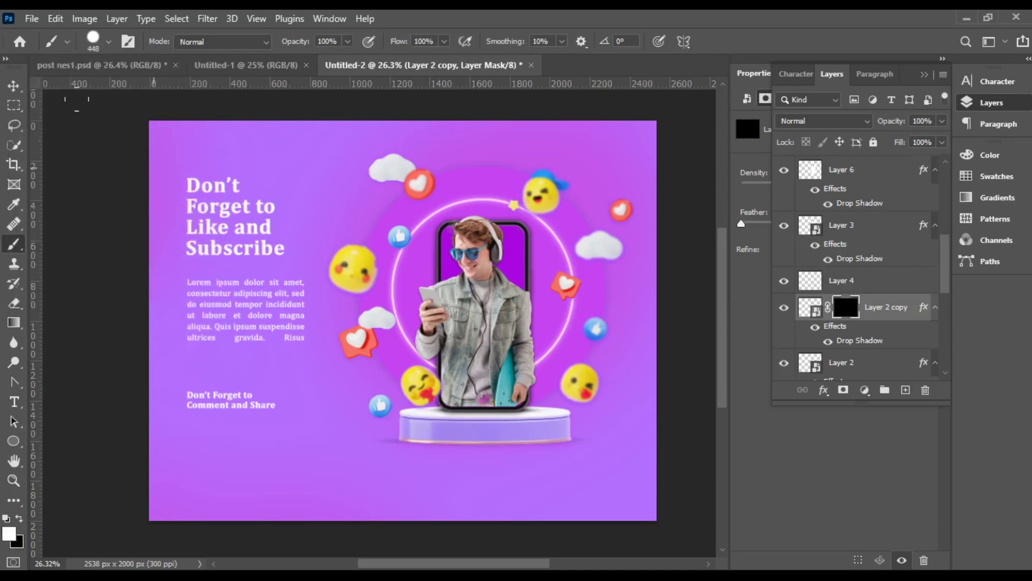
# - Reveal a faint podium reflection by painting on the mask with a soft white 1102 px brush at 63% opacity
pyautogui.click(108, 42)
pyautogui.click(483, 350)
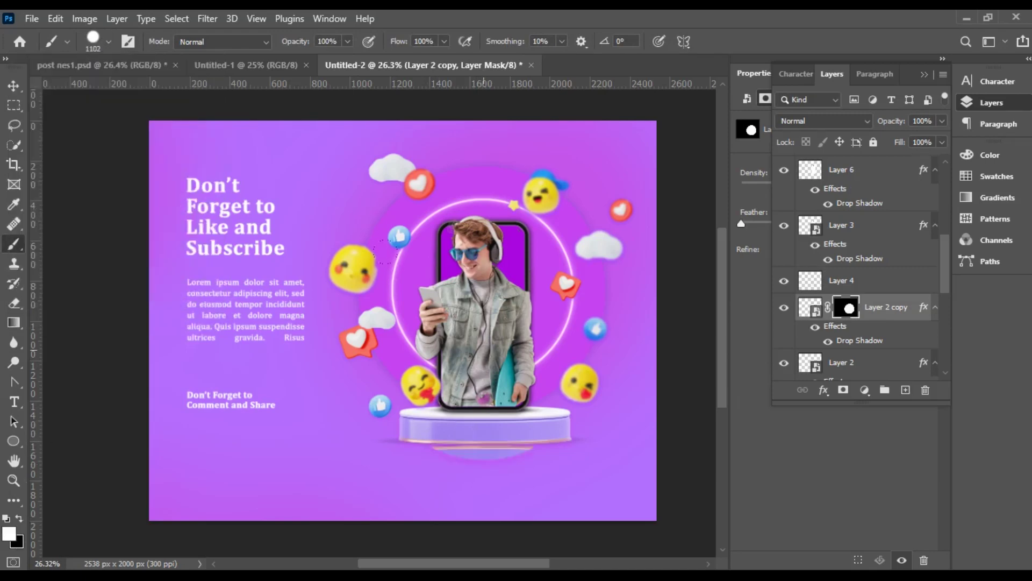
pyautogui.hotkey('ctrl', 'z')
pyautogui.click(108, 42)
pyautogui.click(106, 232)
pyautogui.moveTo(347, 43); pyautogui.dragTo(335, 60)
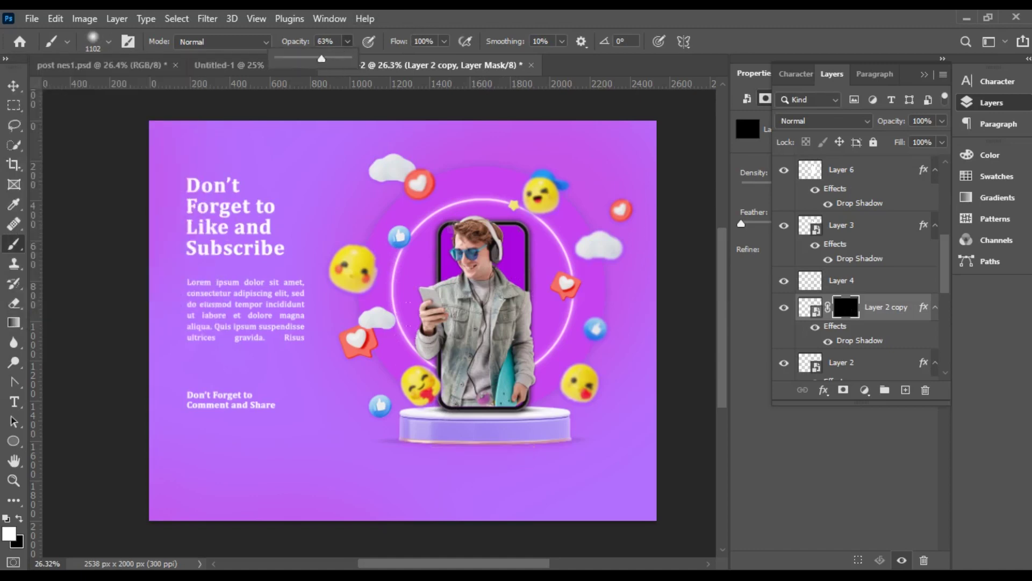
pyautogui.click(483, 388)
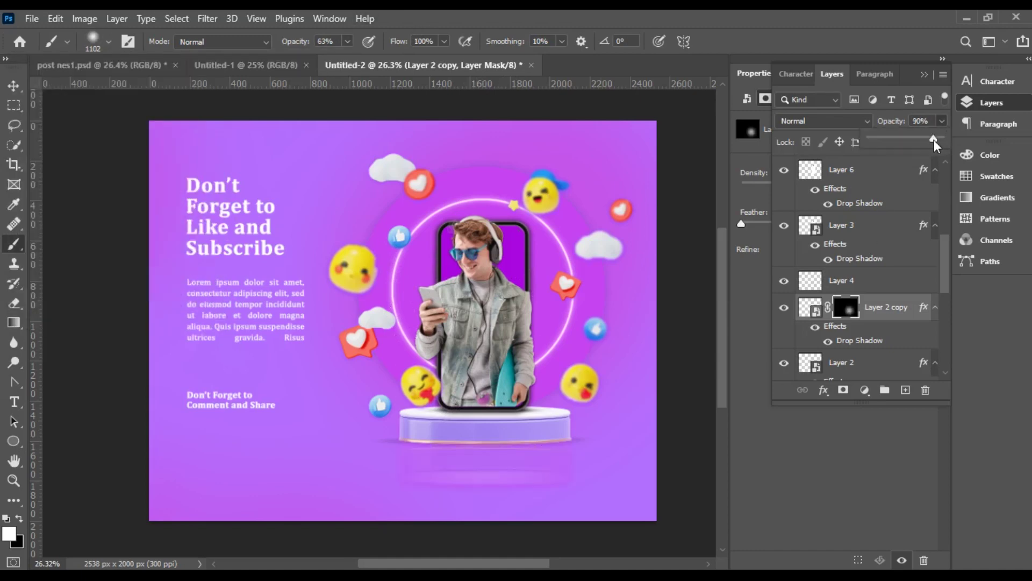
# - Lower the reflection layer's opacity to 73% and switch to the Move tool
pyautogui.moveTo(923, 143); pyautogui.dragTo(922, 142)
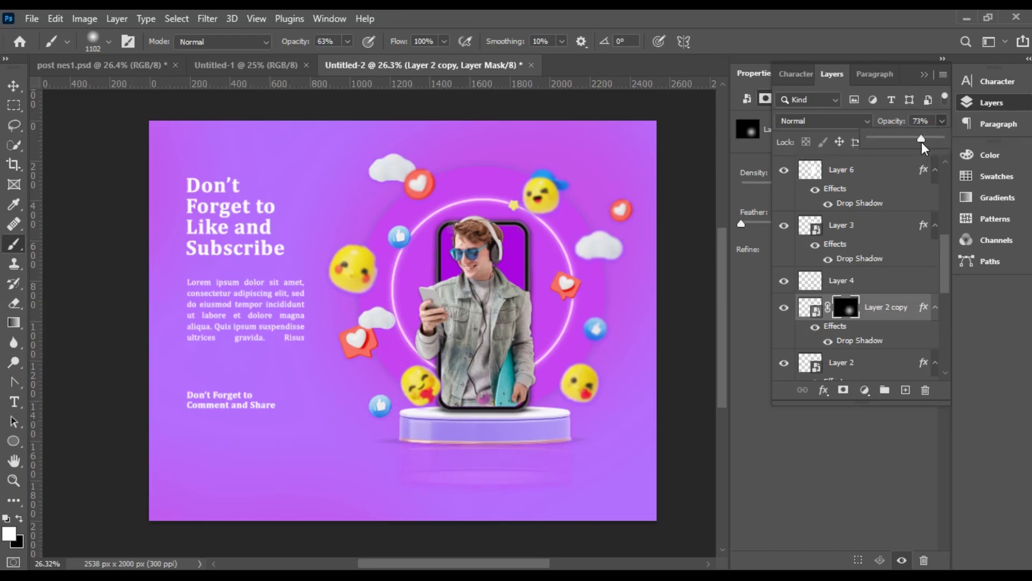
pyautogui.click(13, 86)
pyautogui.press('v')
pyautogui.press('v')
pyautogui.moveTo(74, 370); pyautogui.dragTo(13, 87)
pyautogui.rightClick(13, 87)
pyautogui.click(51, 88)
# - Draw a rectangle about 590 by 141 px below the "Don't Forget to Comment and Share" text
pyautogui.moveTo(426, 564); pyautogui.dragTo(470, 564)
pyautogui.scroll(-3, 347, 503)
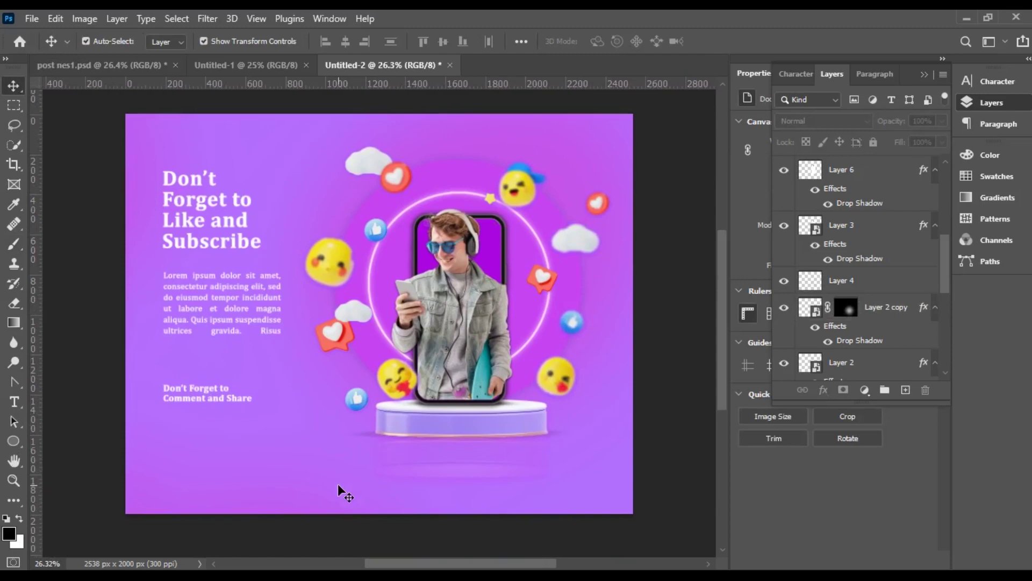
pyautogui.click(12, 443)
pyautogui.rightClick(13, 443)
pyautogui.rightClick(12, 443)
pyautogui.click(62, 443)
pyautogui.moveTo(165, 426); pyautogui.dragTo(283, 454)
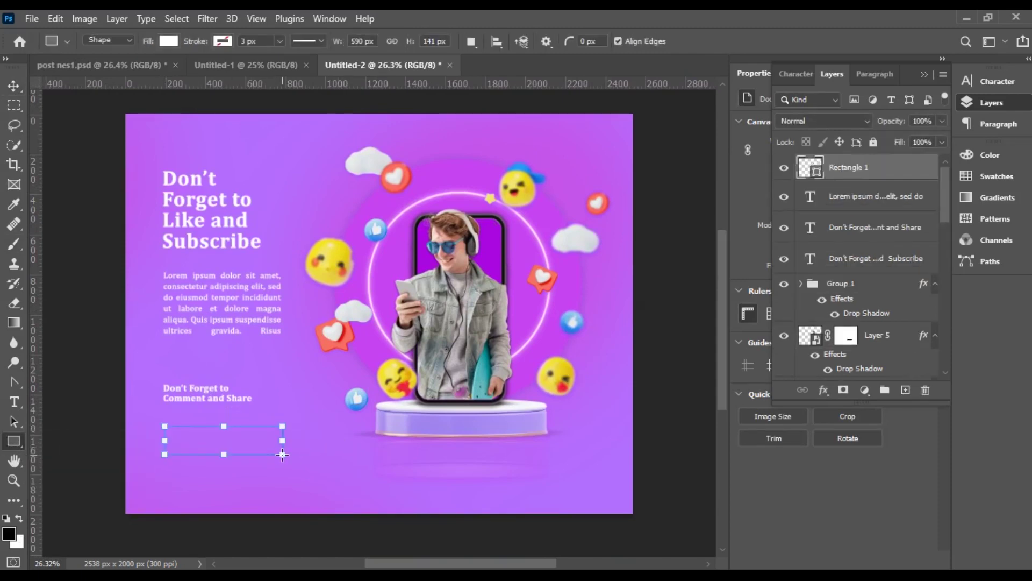
# - Fill the rectangle with the recently used magenta-purple color
pyautogui.click(925, 73)
pyautogui.click(786, 232)
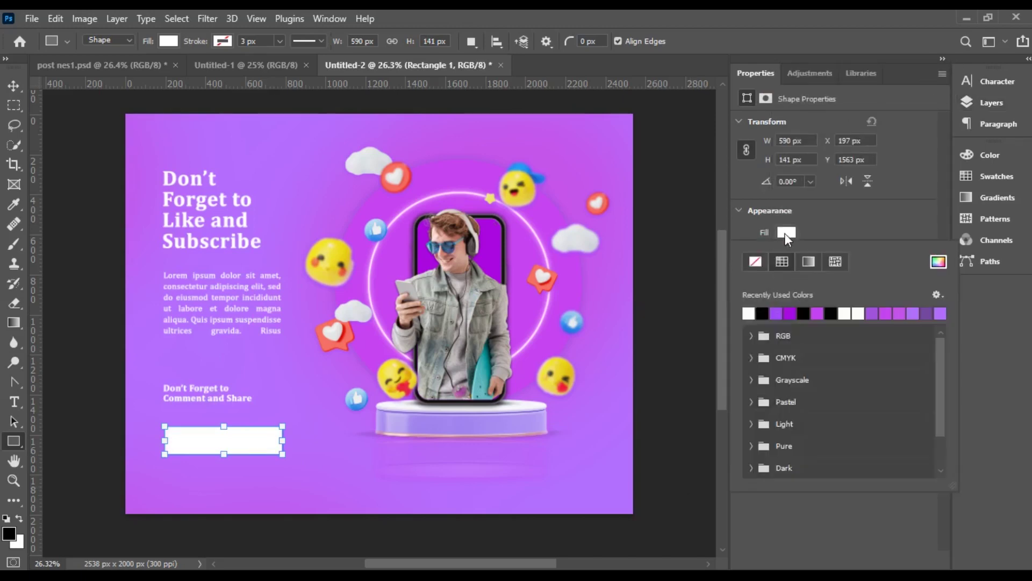
pyautogui.click(900, 312)
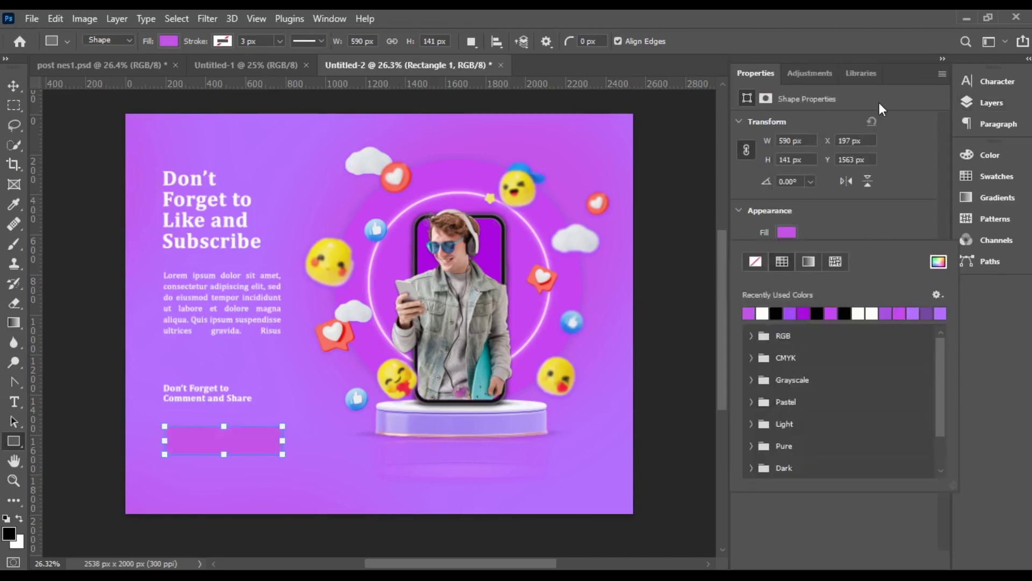
# - Round all four corners of the rectangle to a 49 px radius
pyautogui.scroll(2, 839, 178)
pyautogui.scroll(-1, 885, 114)
pyautogui.scroll(3, 828, 153)
pyautogui.click(800, 76)
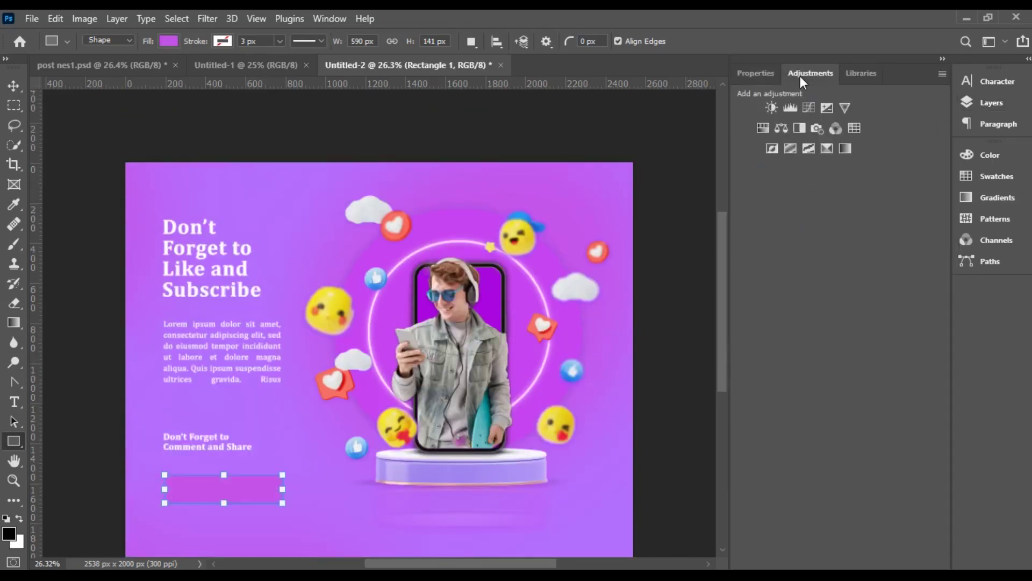
pyautogui.click(758, 74)
pyautogui.write('49')
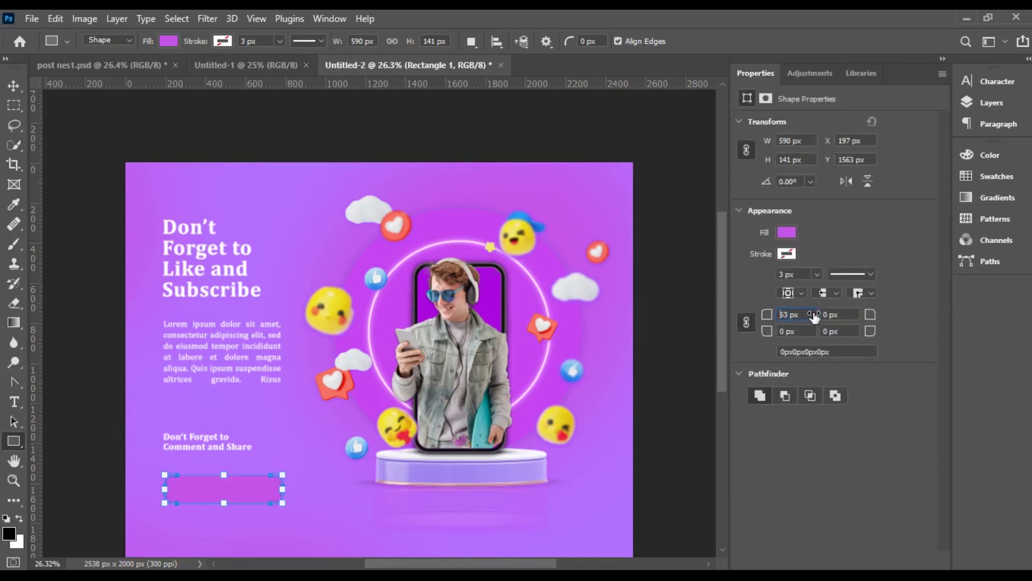
pyautogui.press('Return')
# - Stretch the rounded rectangle to about 662 px wide, keeping its height, and apply the transform
pyautogui.press('v')
pyautogui.click(81, 377)
pyautogui.moveTo(221, 490); pyautogui.dragTo(295, 498)
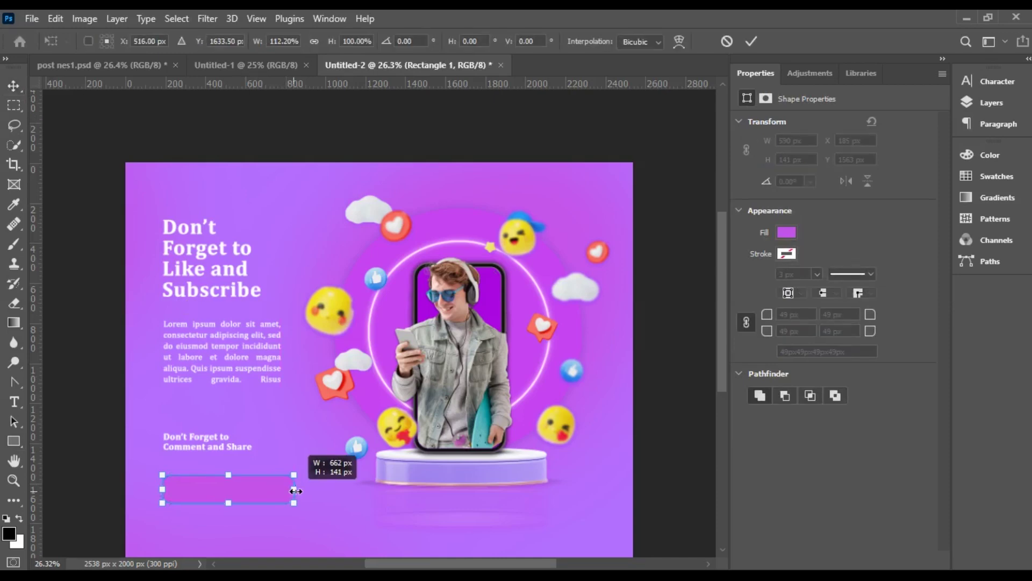
pyautogui.click(752, 42)
pyautogui.moveTo(193, 441); pyautogui.dragTo(268, 482)
pyautogui.click(992, 98)
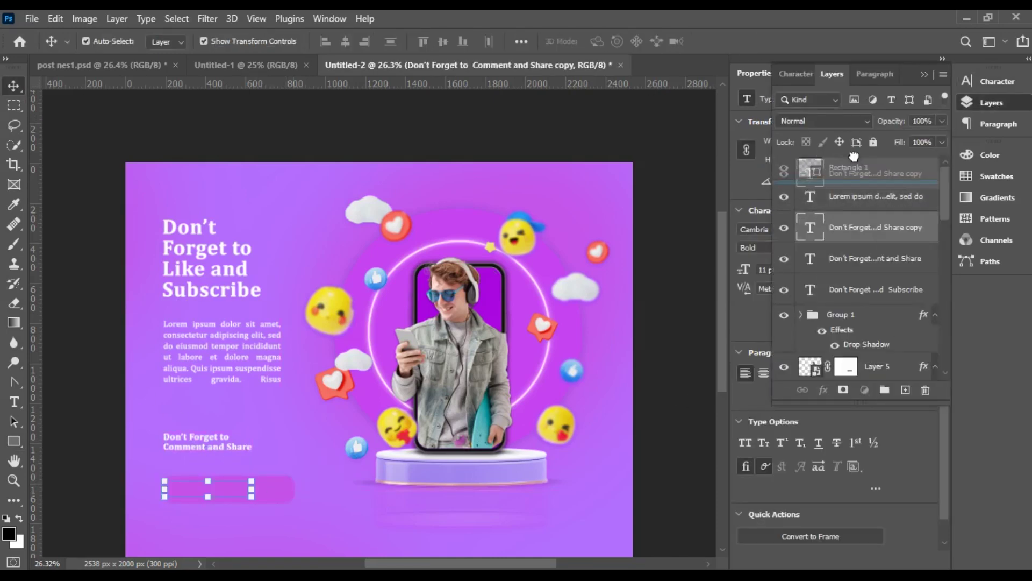
pyautogui.doubleClick(227, 490)
pyautogui.write('www.silverstar.com')
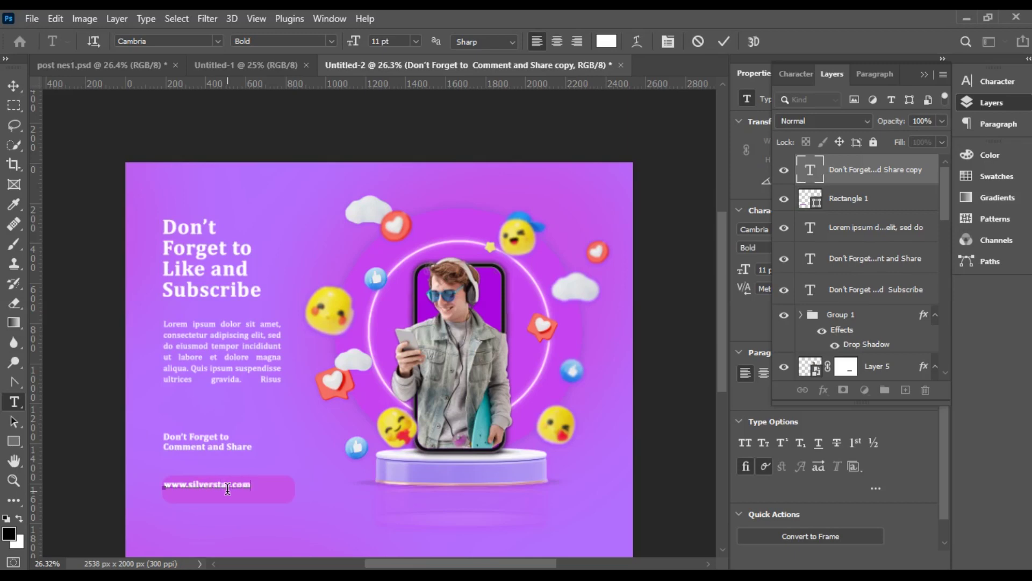
pyautogui.hotkey('ctrl', 'Return')
# - Enlarge the web address text slightly and center it within the rounded rectangle
pyautogui.press('v')
pyautogui.moveTo(231, 489); pyautogui.dragTo(252, 493)
pyautogui.click(993, 86)
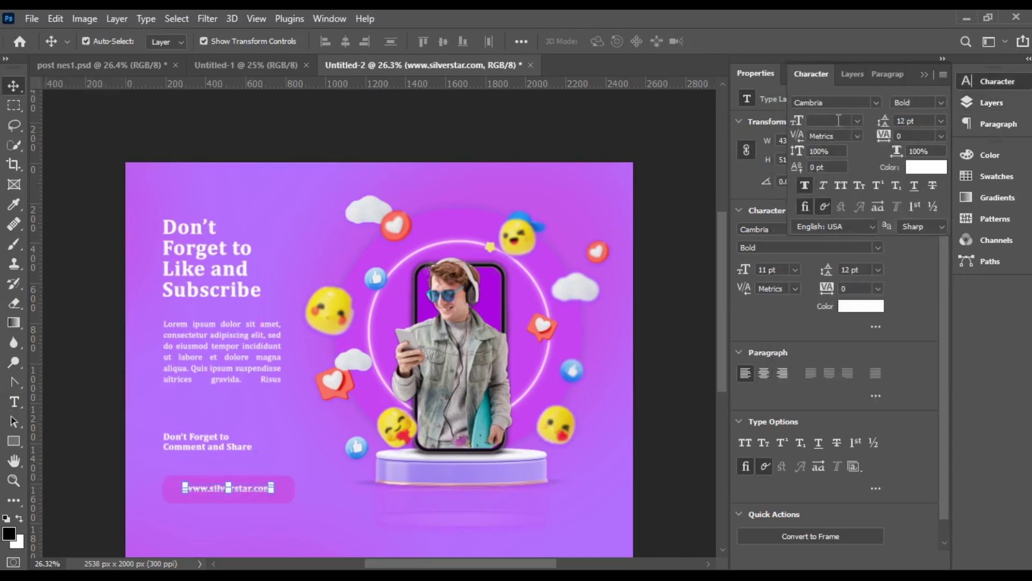
pyautogui.moveTo(256, 488); pyautogui.dragTo(250, 490)
pyautogui.click(280, 517)
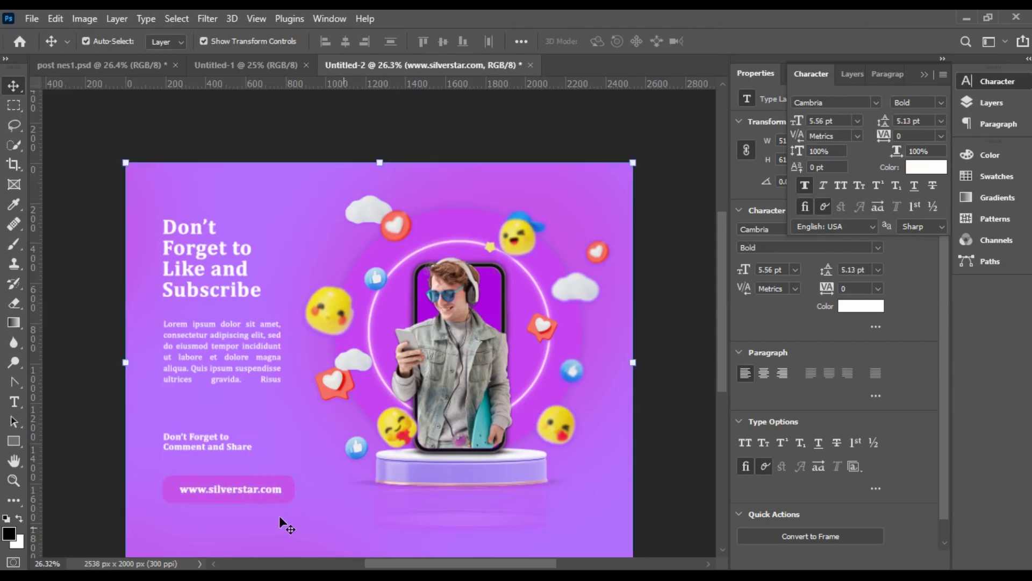
# - Add a purple Drop Shadow to the rounded rectangle with its opacity set to 78%
pyautogui.click(284, 498)
pyautogui.click(859, 73)
pyautogui.click(827, 393)
pyautogui.click(831, 547)
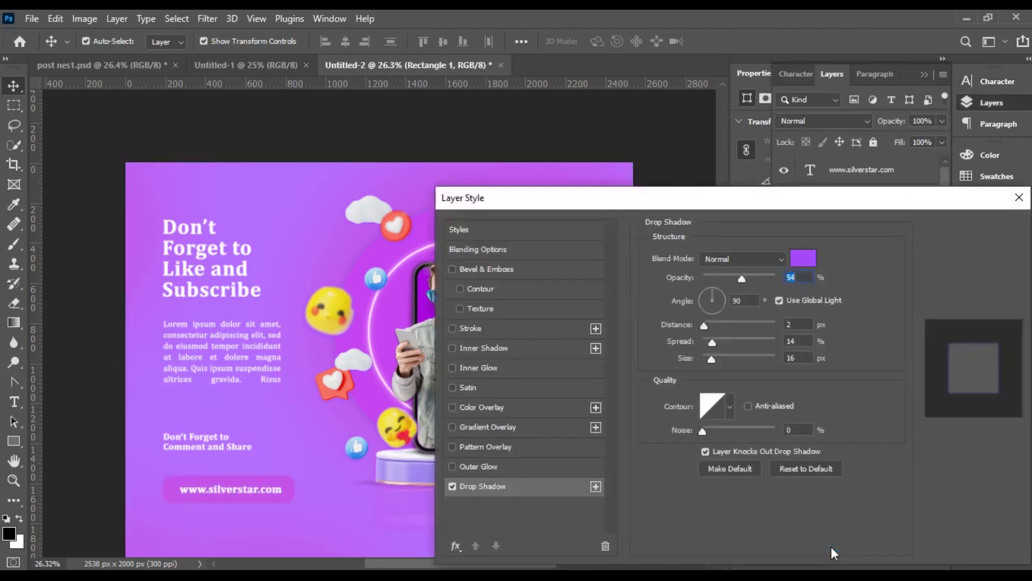
pyautogui.moveTo(744, 283); pyautogui.dragTo(761, 277)
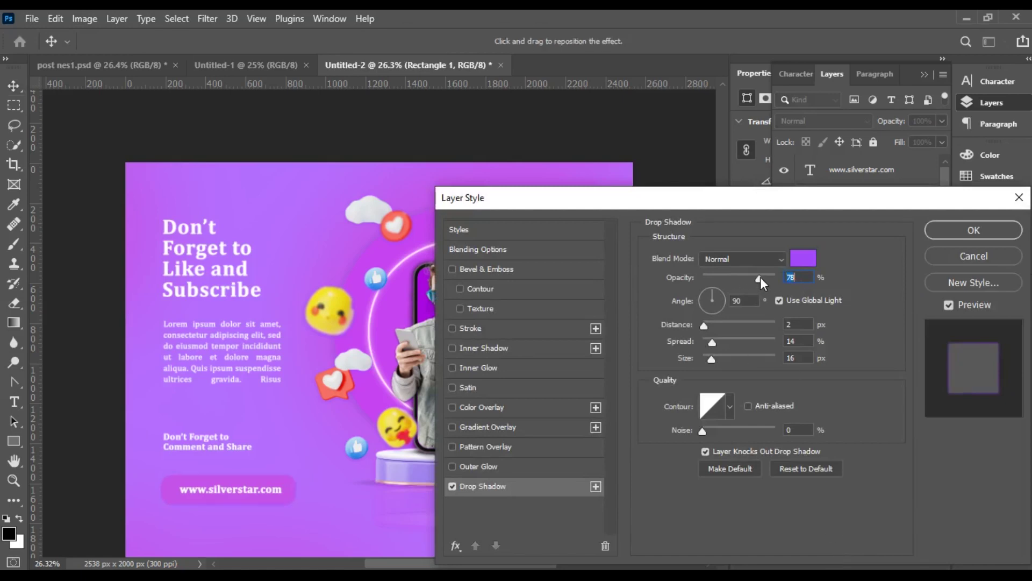
pyautogui.click(973, 230)
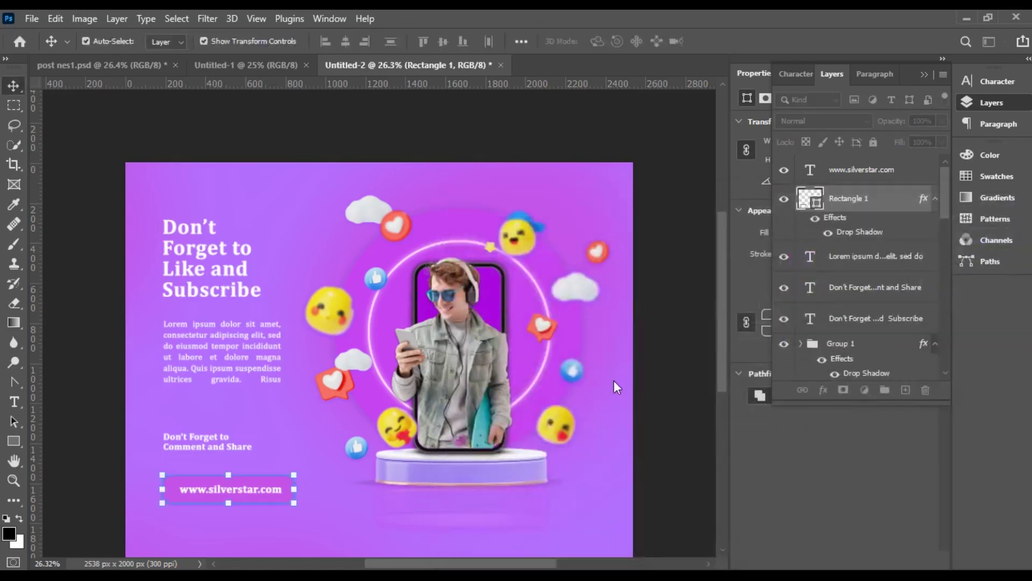
pyautogui.hotkey('ctrl', 'j')
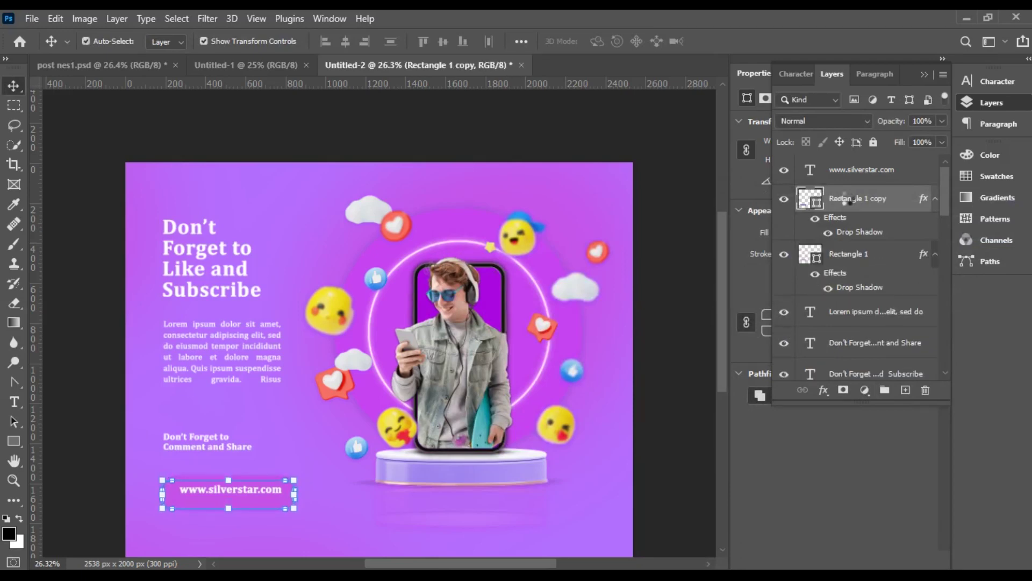
pyautogui.hotkey('ctrl', 'z')
pyautogui.hotkey('ctrl', 'z')
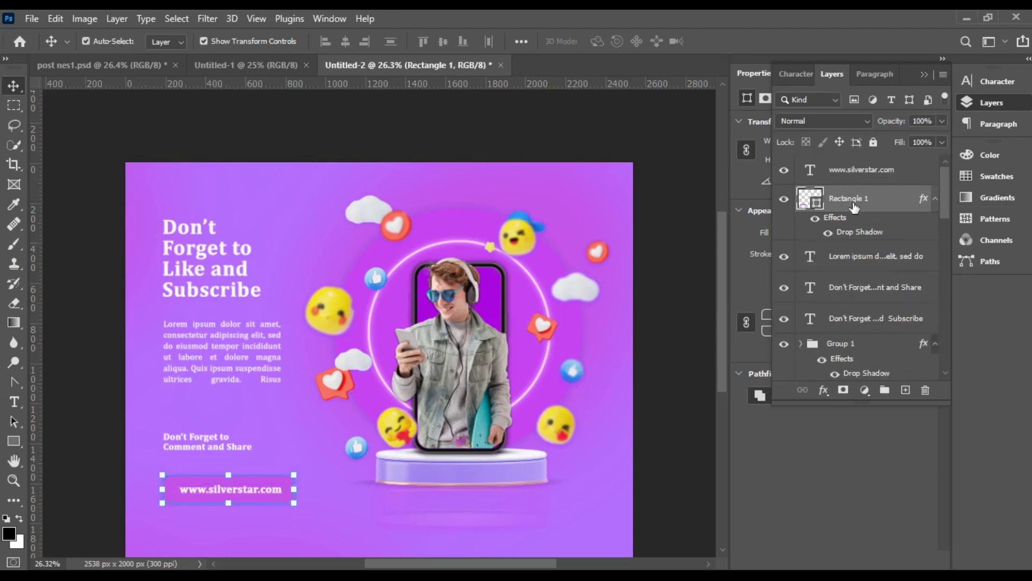
# - Group the web address text with its rounded rectangle and duplicate the group
pyautogui.click(859, 170)
pyautogui.keyDown('shift'); pyautogui.click(855, 200); pyautogui.keyUp('shift')
pyautogui.hotkey('ctrl', 'g')
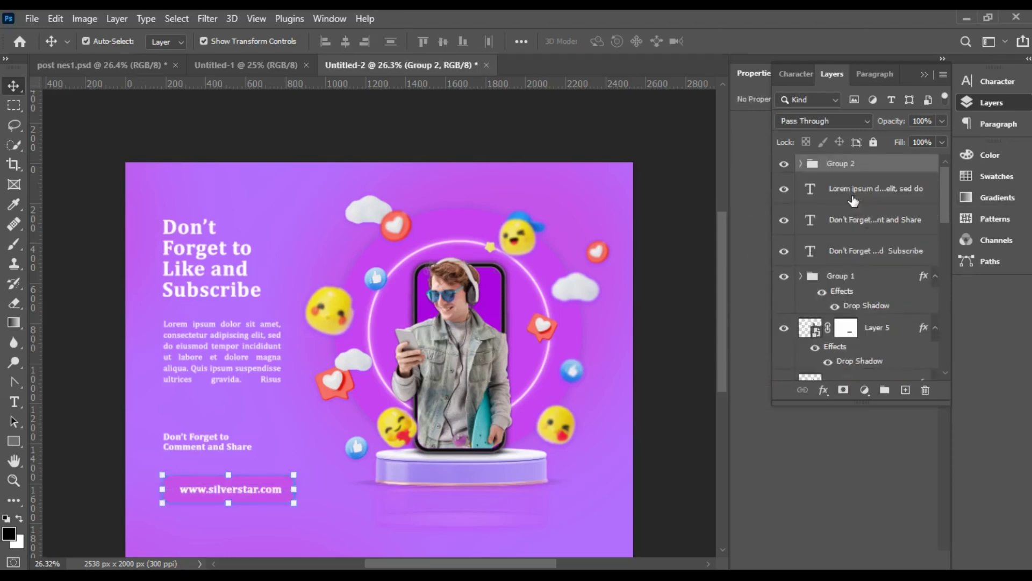
pyautogui.hotkey('ctrl', 'j')
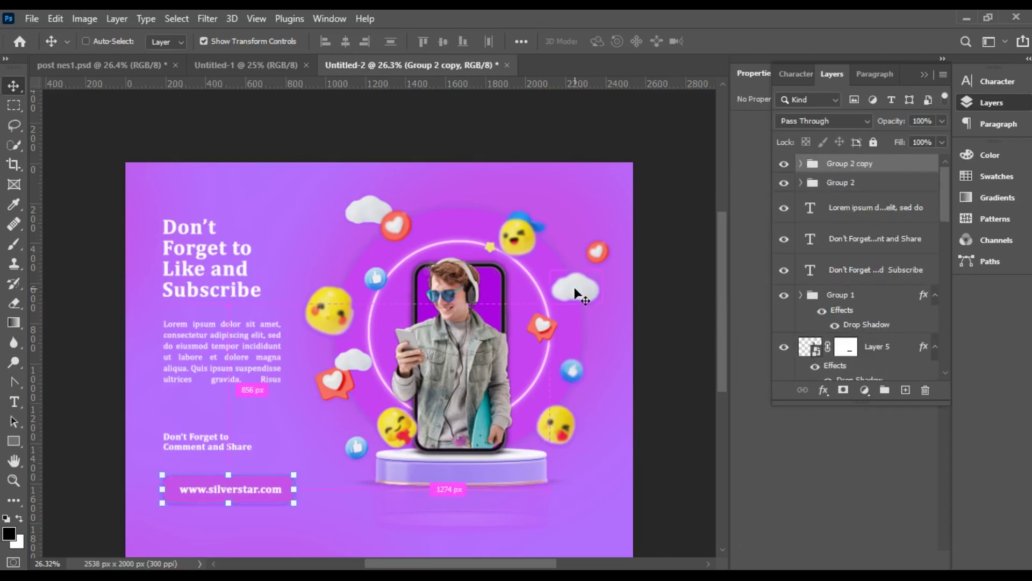
# - Flip the duplicated button group vertically, move it directly below the original button, and apply the transform
pyautogui.hotkey('ctrl', 't')
pyautogui.rightClick(247, 500)
pyautogui.click(274, 490)
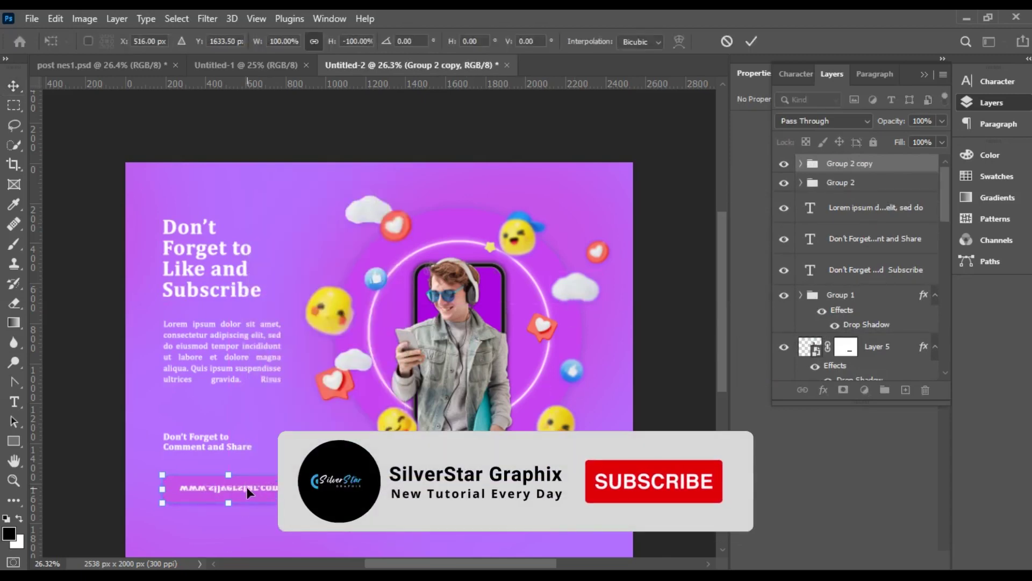
pyautogui.moveTo(246, 486); pyautogui.dragTo(246, 511)
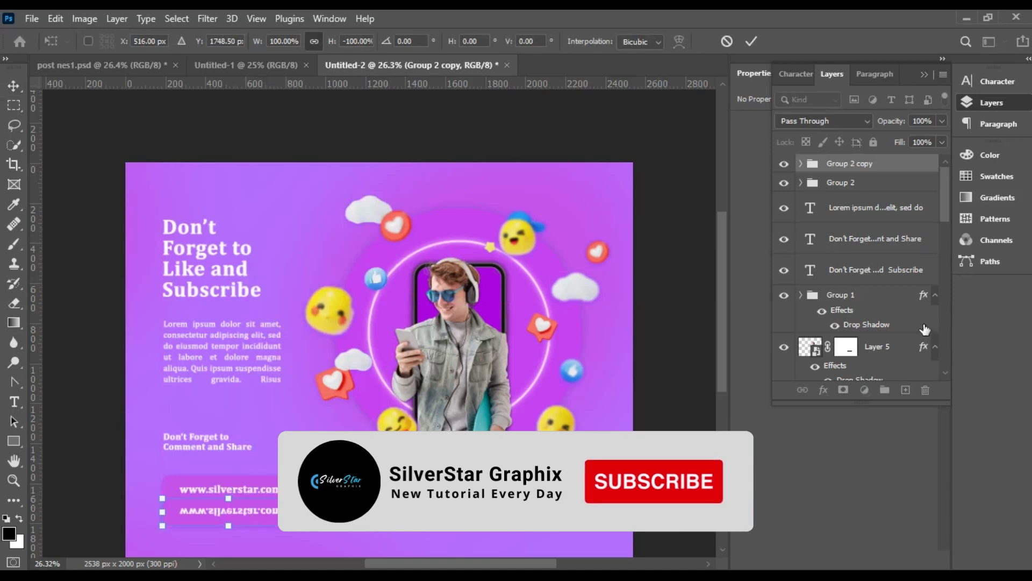
pyautogui.press('Down')
pyautogui.press('Down')
pyautogui.press('Down')
pyautogui.press('Down')
pyautogui.press('Down')
pyautogui.press('Down')
pyautogui.press('Down')
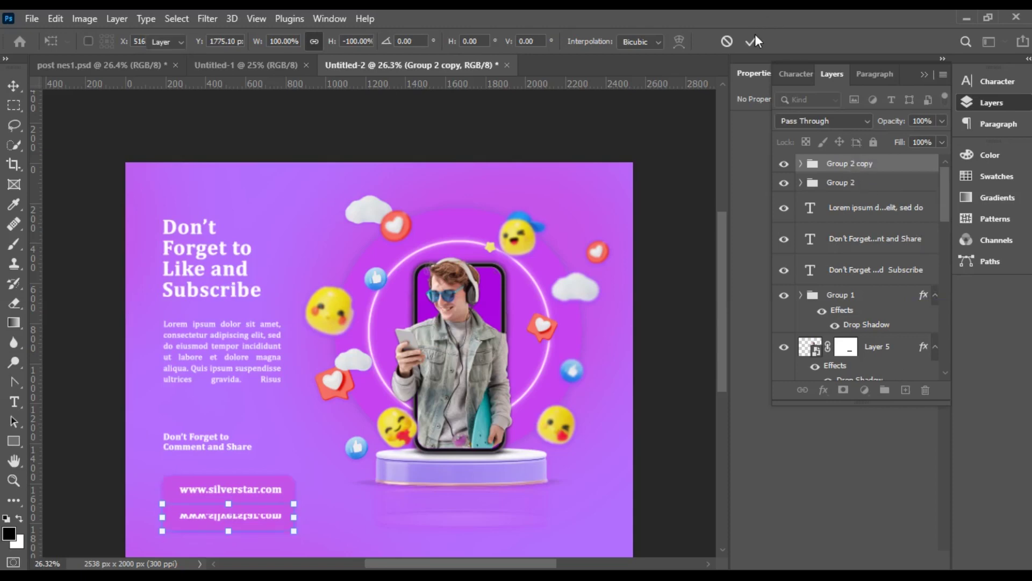
pyautogui.press('Return')
# - Add a black mask to the flipped group and paint it with an 800 px soft white brush to reveal a faded reflection
pyautogui.click(844, 390)
pyautogui.hotkey('ctrl', 'i')
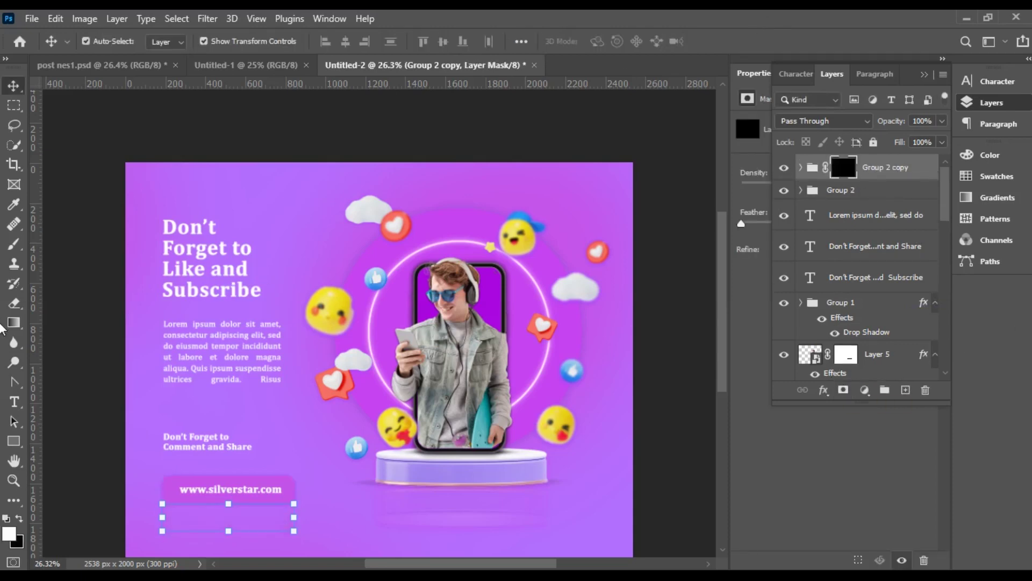
pyautogui.click(14, 243)
pyautogui.click(110, 42)
pyautogui.moveTo(164, 91)
pyautogui.mouseDown()
pyautogui.moveTo(151, 89)
pyautogui.moveTo(172, 91)
pyautogui.mouseUp()
pyautogui.write('800')
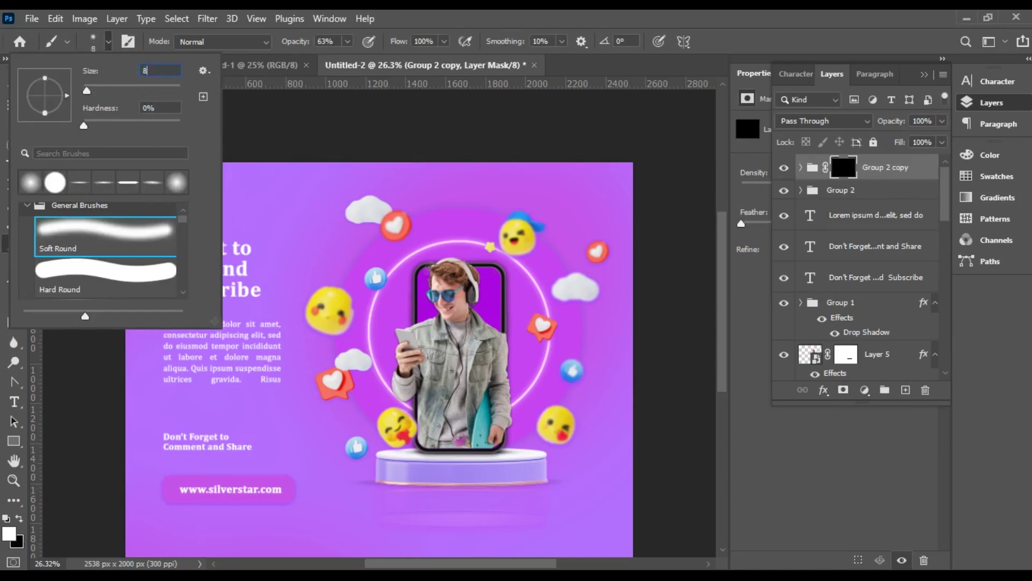
pyautogui.click(177, 425)
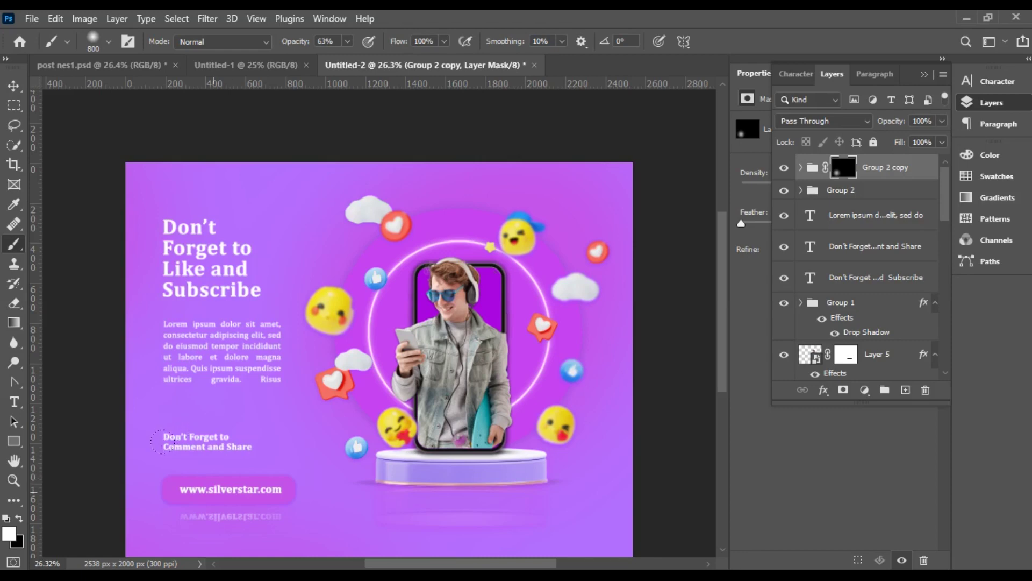
pyautogui.moveTo(168, 440); pyautogui.dragTo(190, 439)
# - Lower the opacity of the reflected button group to soften it
pyautogui.click(942, 121)
pyautogui.moveTo(937, 137); pyautogui.dragTo(903, 139)
pyautogui.press('v')
pyautogui.click(272, 498)
pyautogui.scroll(-1, 516, 495)
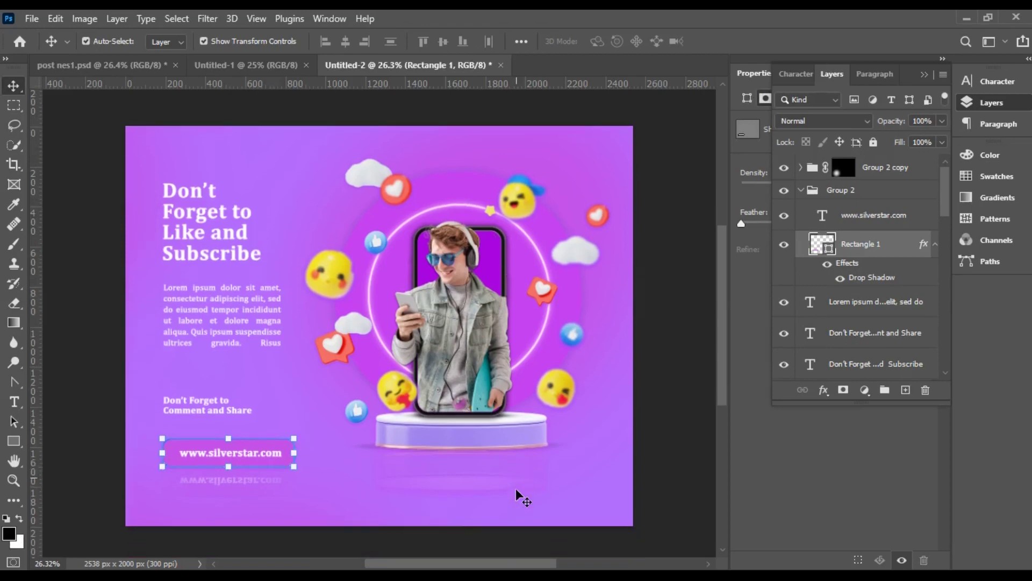
pyautogui.click(692, 370)
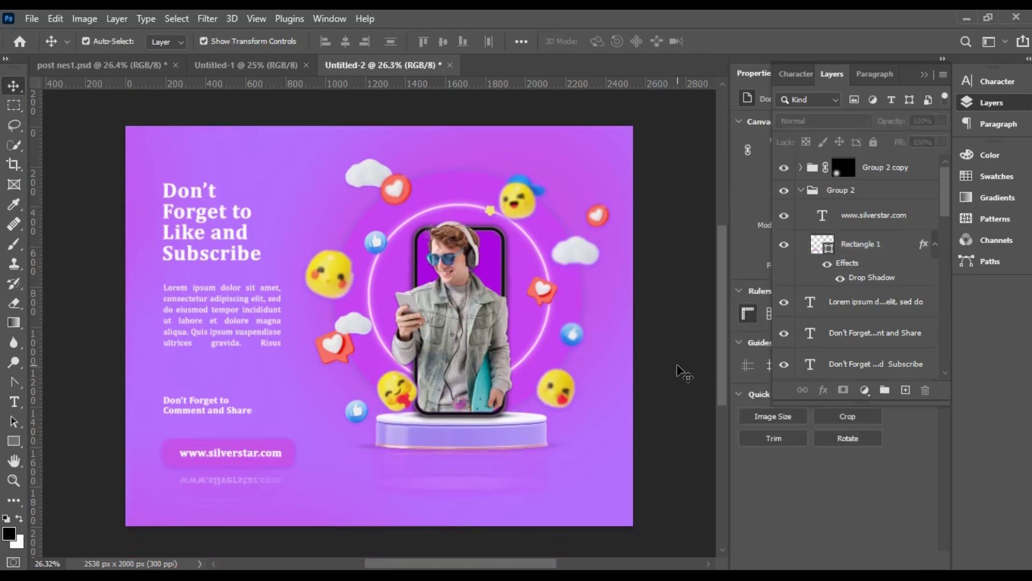
# - Set the reflected web address text's opacity to 29%
pyautogui.click(228, 484)
pyautogui.click(942, 121)
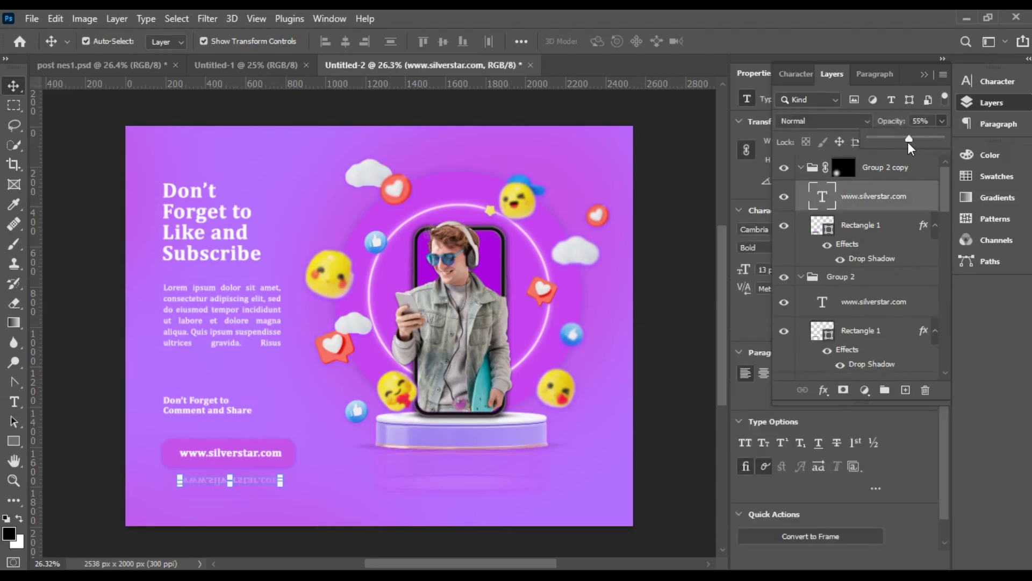
pyautogui.moveTo(896, 142); pyautogui.dragTo(891, 142)
pyautogui.click(685, 361)
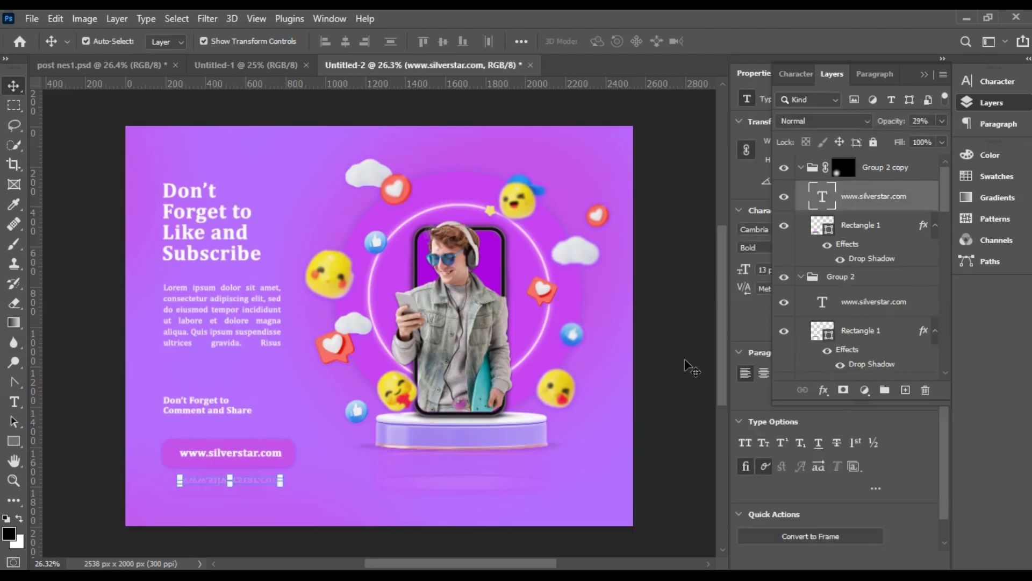
pyautogui.click(685, 362)
# - Draw a rectangle about 198 × 578 px over the canvas's upper-left corner and move its layer above all groups
pyautogui.click(14, 441)
pyautogui.click(81, 434)
pyautogui.moveTo(110, 111); pyautogui.dragTo(149, 225)
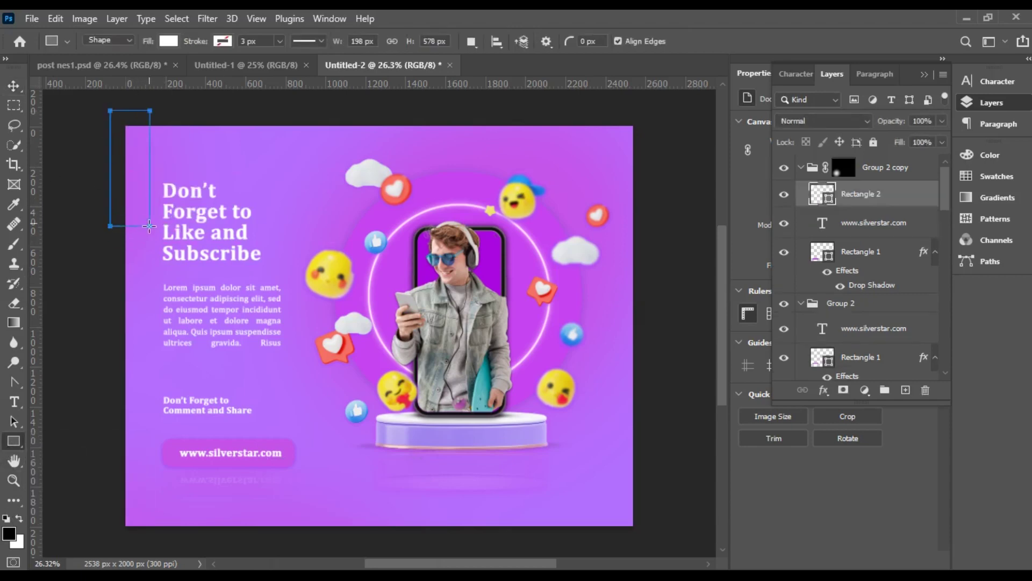
pyautogui.moveTo(860, 200); pyautogui.dragTo(858, 157)
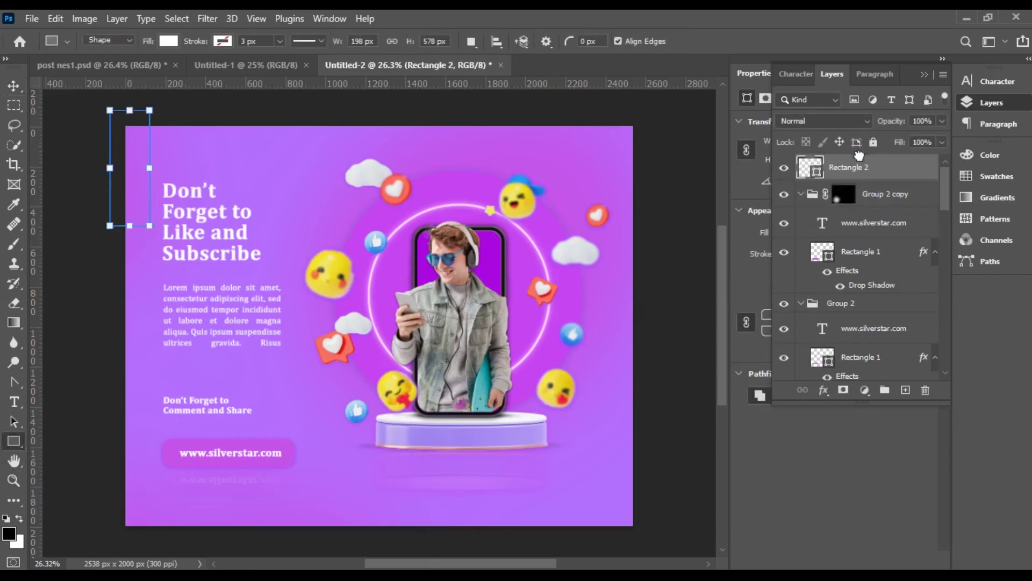
# - Fill the new rectangle with purple, rotate it to about 25.89°, and position it across the upper-left corner
pyautogui.click(924, 80)
pyautogui.click(787, 231)
pyautogui.click(795, 311)
pyautogui.moveTo(106, 243); pyautogui.dragTo(77, 224)
pyautogui.moveTo(143, 158); pyautogui.dragTo(141, 150)
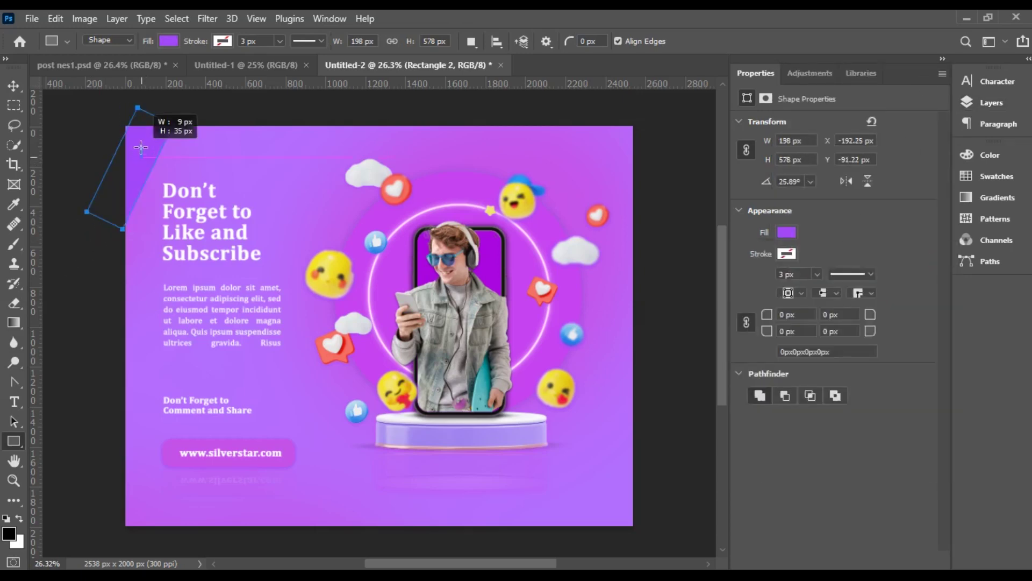
pyautogui.click(14, 85)
pyautogui.moveTo(147, 103); pyautogui.dragTo(142, 91)
# - Convert the corner rectangle to a smart object and apply a Gaussian Blur that softens its edges
pyautogui.click(207, 18)
pyautogui.moveTo(221, 205)
pyautogui.click(454, 271)
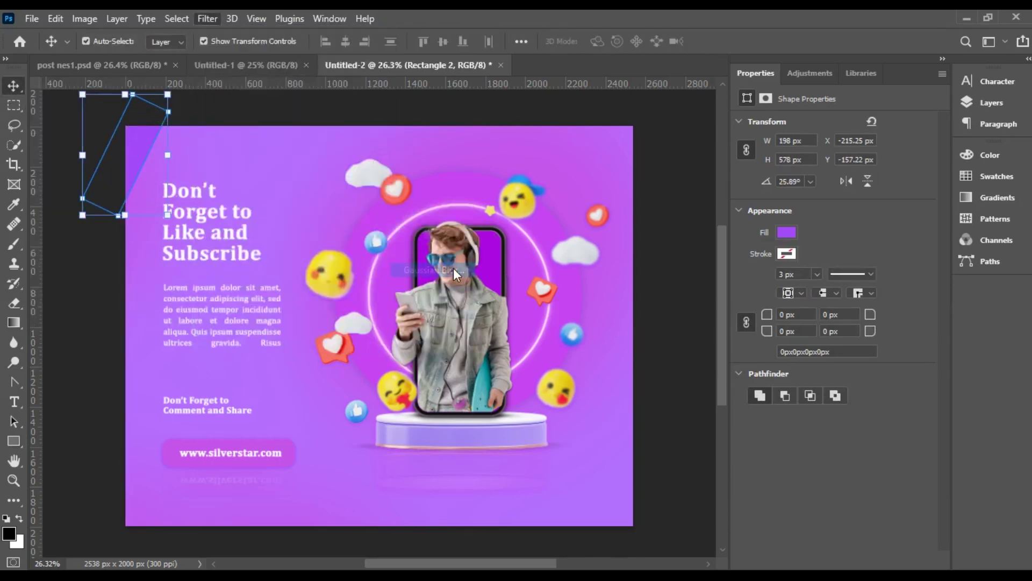
pyautogui.click(517, 233)
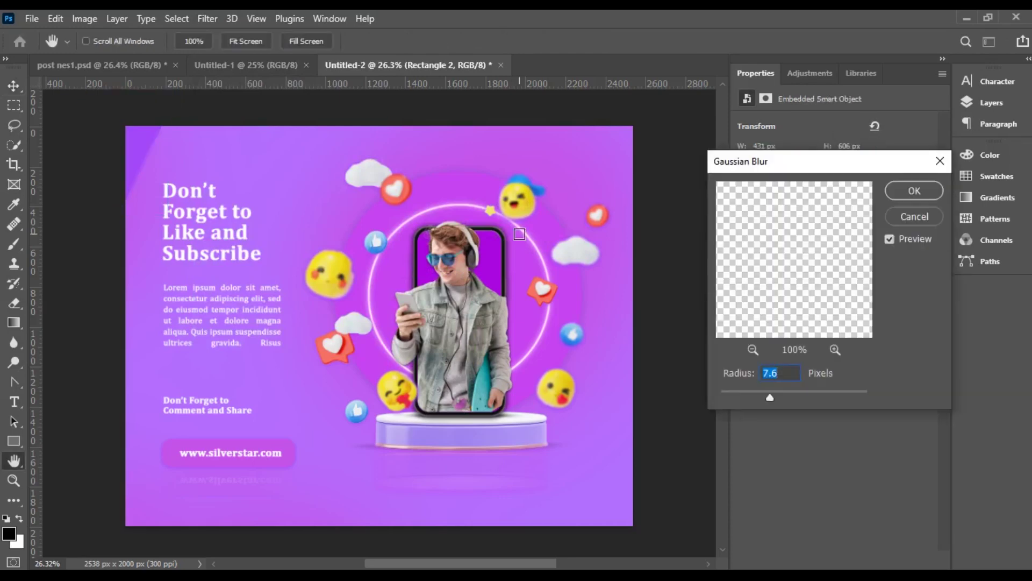
pyautogui.moveTo(770, 404); pyautogui.dragTo(786, 404)
pyautogui.click(914, 191)
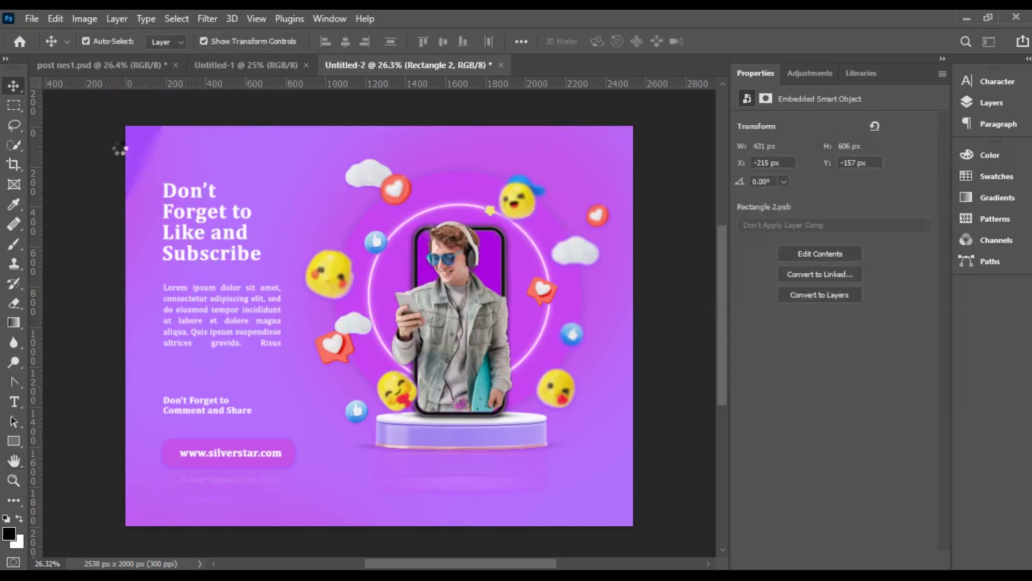
# - Copy the blurred rectangle to the canvas's lower-right corner and enlarge the copy to about 167%
pyautogui.moveTo(141, 146); pyautogui.dragTo(618, 486)
pyautogui.click(606, 431)
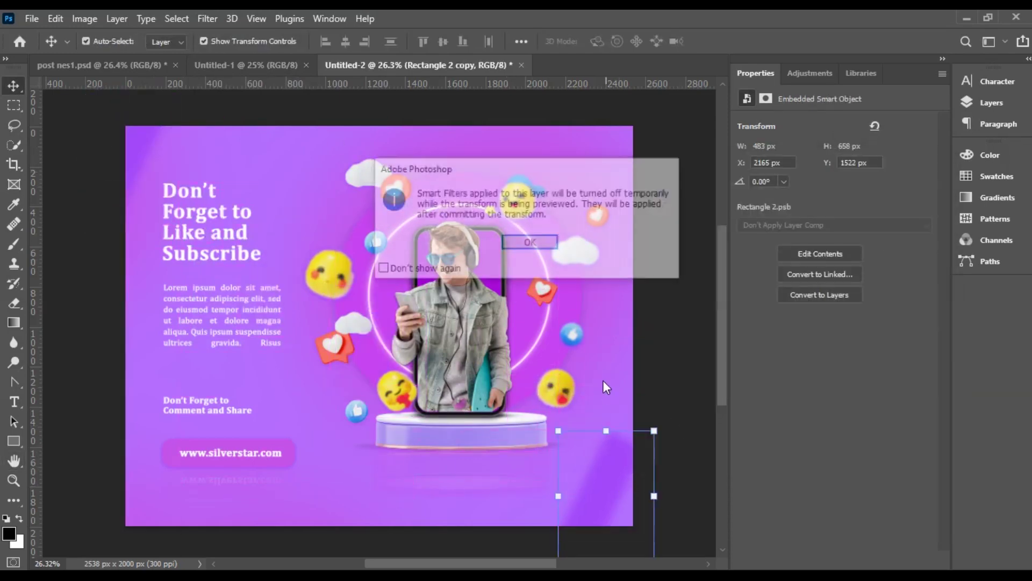
pyautogui.click(527, 240)
pyautogui.moveTo(603, 434); pyautogui.dragTo(641, 419)
pyautogui.click(752, 42)
# - Copy the enlarged rectangle to the canvas's top edge above the phone and move its layer directly below Ellipse 1
pyautogui.moveTo(605, 480); pyautogui.dragTo(473, 105)
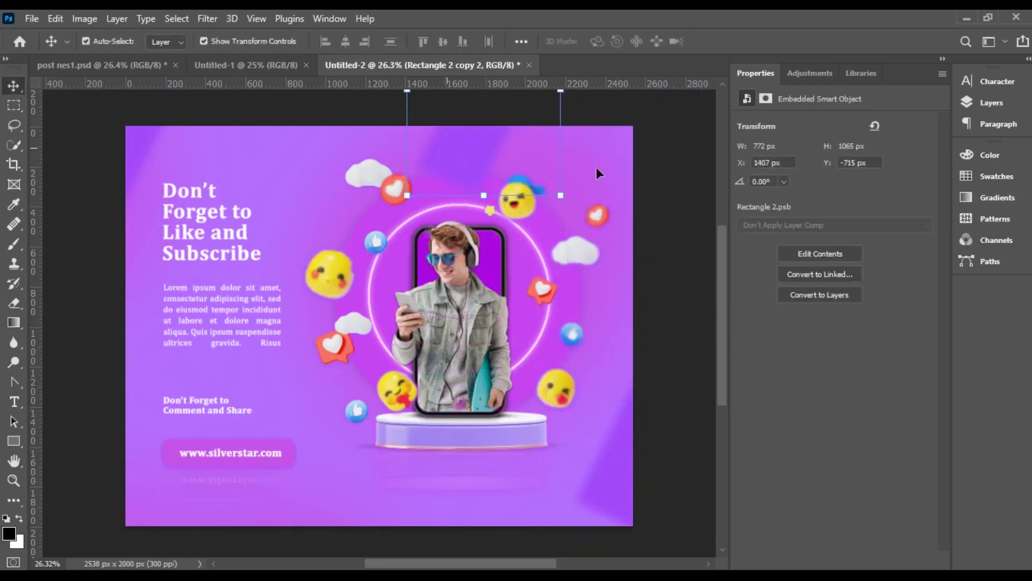
pyautogui.click(696, 275)
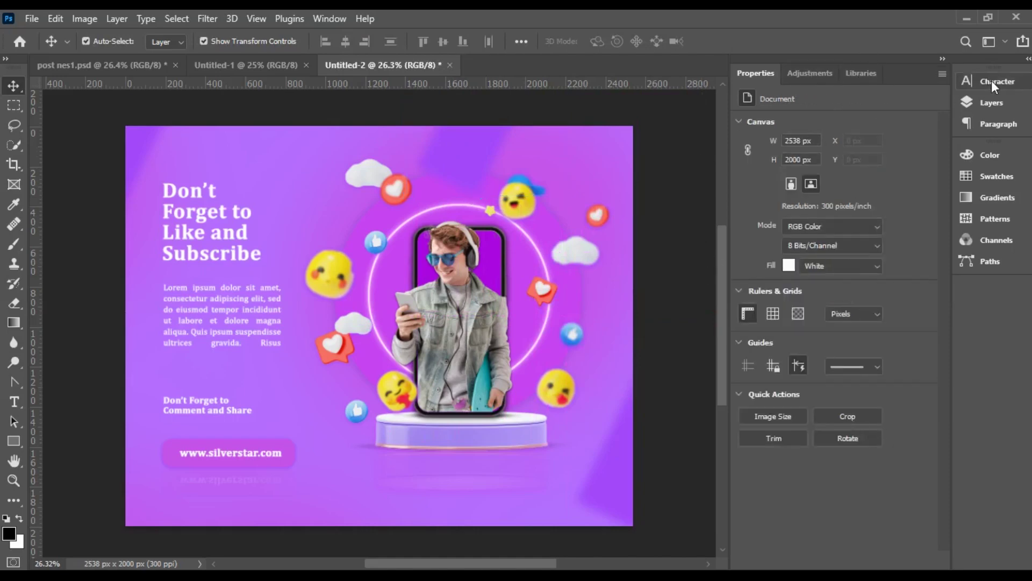
pyautogui.click(992, 103)
pyautogui.click(461, 156)
pyautogui.moveTo(882, 172); pyautogui.dragTo(866, 293)
pyautogui.scroll(-4, 880, 252)
pyautogui.scroll(4, 880, 253)
pyautogui.moveTo(865, 229); pyautogui.dragTo(866, 325)
pyautogui.moveTo(833, 274); pyautogui.dragTo(833, 236)
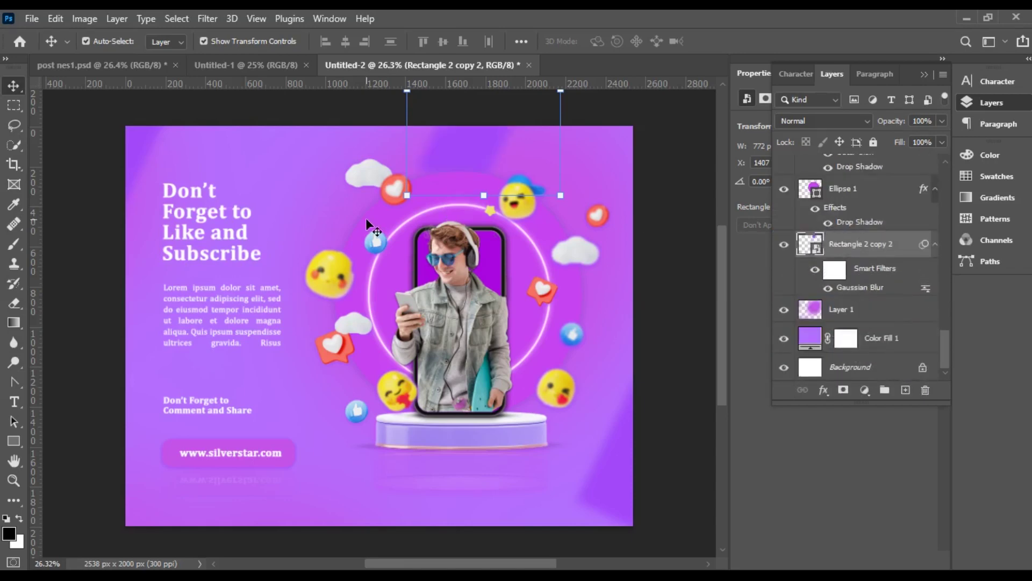
# - Rotate the top-edge rectangle to about 38.74°, shift it partly above the canvas, and apply the transform
pyautogui.click(397, 207)
pyautogui.click(535, 243)
pyautogui.moveTo(396, 207); pyautogui.dragTo(348, 137)
pyautogui.click(754, 42)
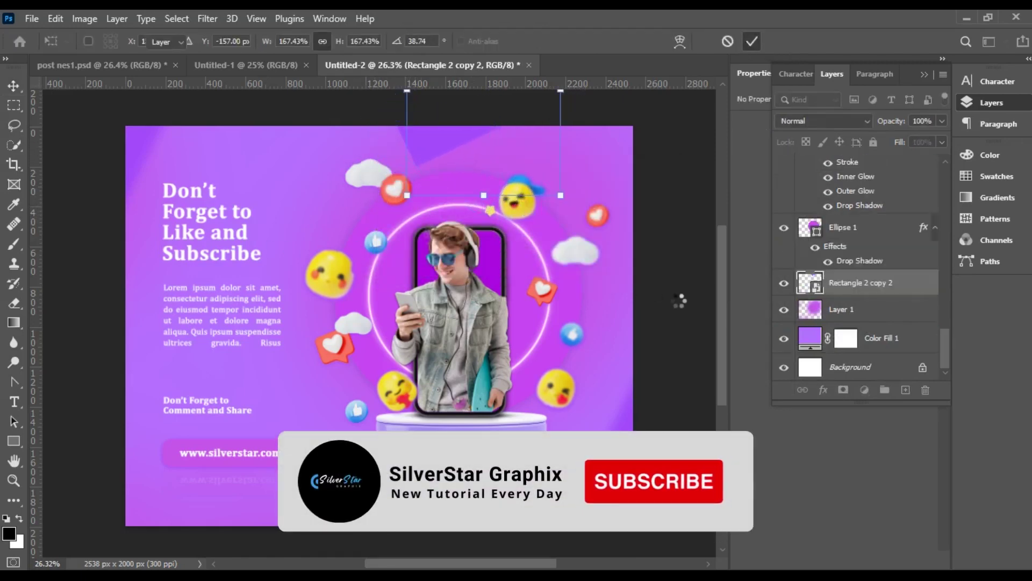
pyautogui.click(926, 73)
pyautogui.click(810, 73)
pyautogui.click(860, 74)
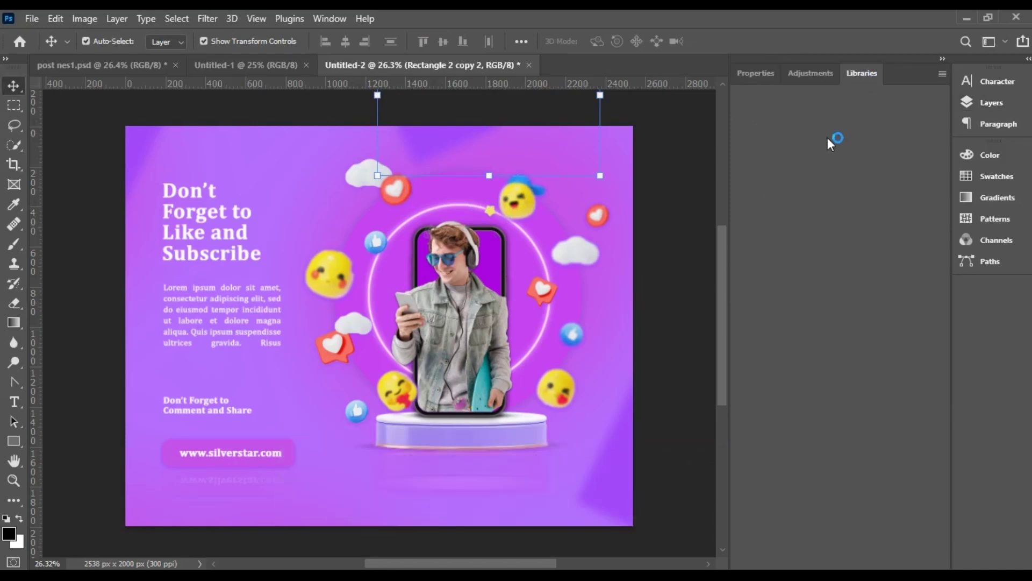
pyautogui.click(759, 73)
# - Copy the rotated rectangle to the canvas's bottom edge, beneath the website button
pyautogui.moveTo(423, 156); pyautogui.dragTo(194, 546)
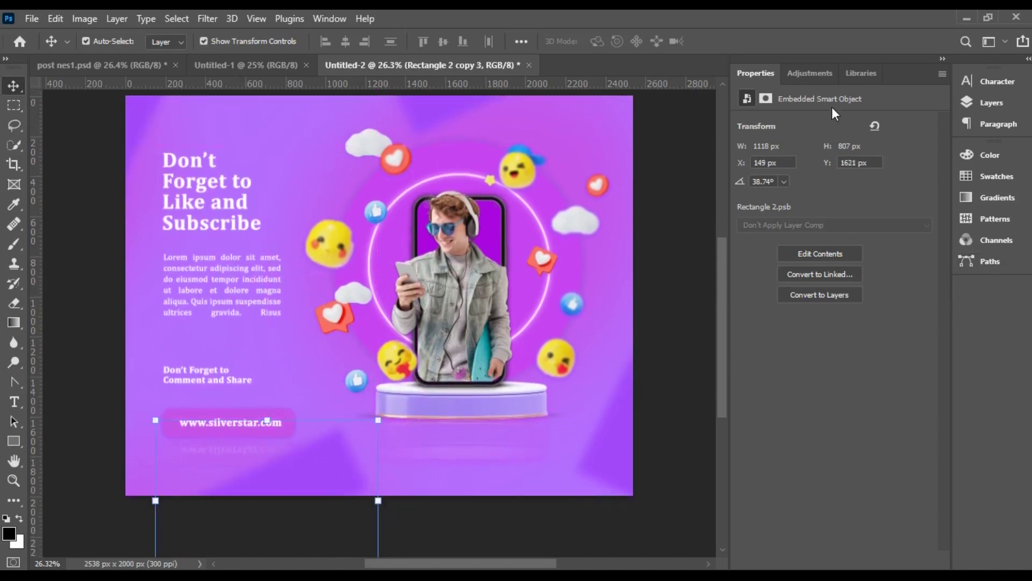
pyautogui.hotkey('ctrl', 't')
pyautogui.click(530, 243)
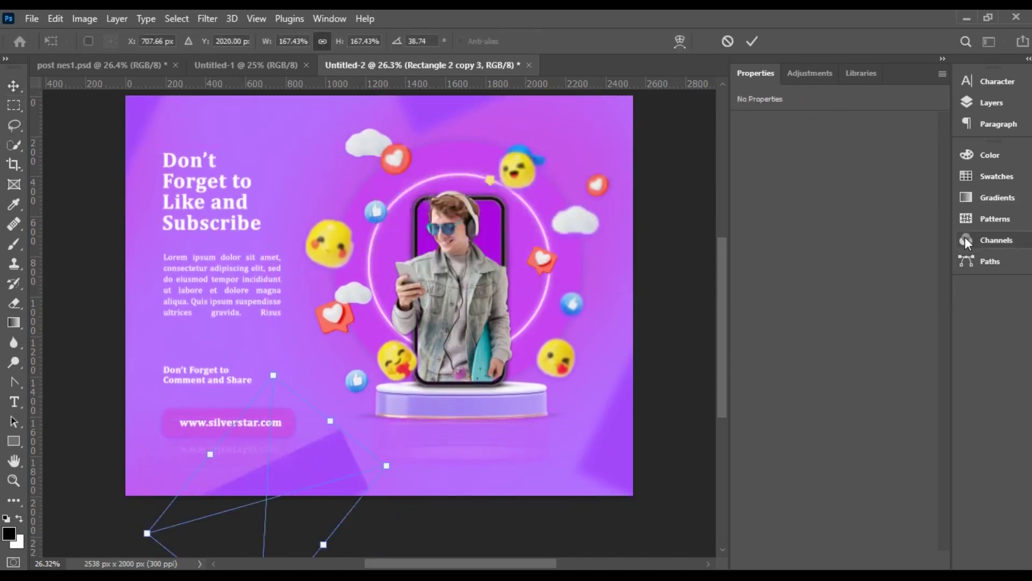
pyautogui.click(752, 42)
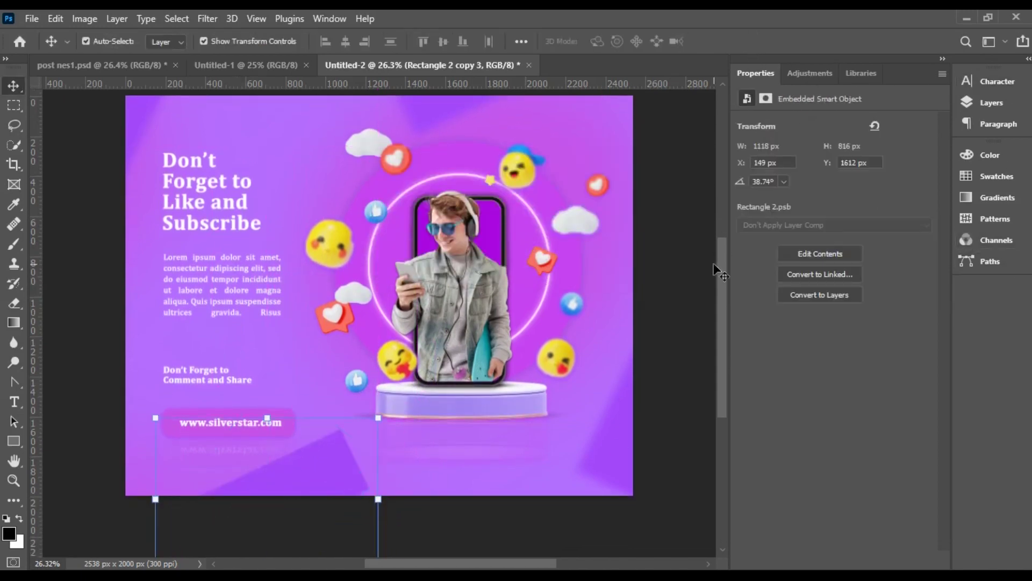
# - Recolor the rectangle inside the shared smart object to magenta, save it, and move the bottom copy slightly down
pyautogui.click(836, 253)
pyautogui.click(787, 232)
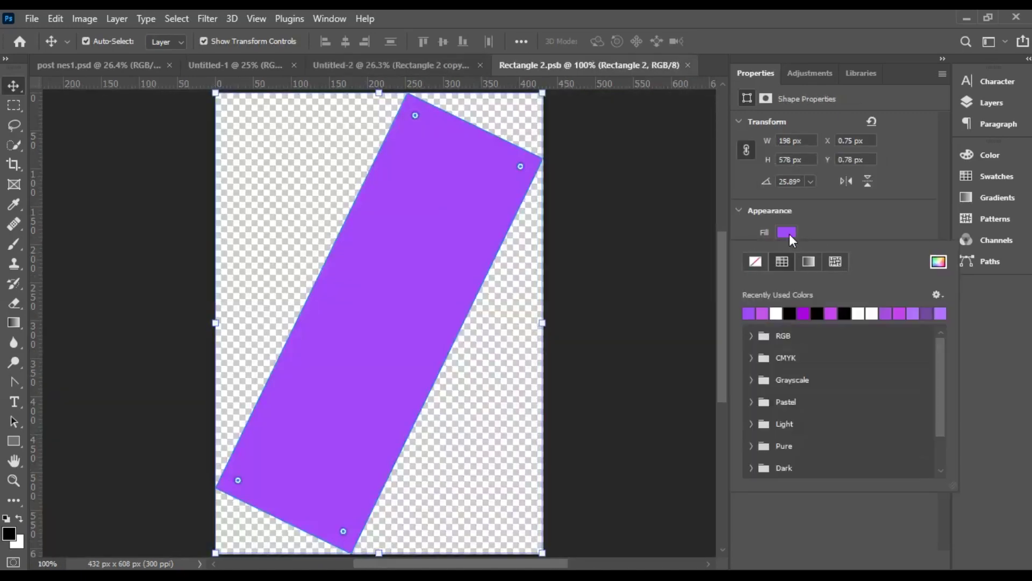
pyautogui.click(769, 314)
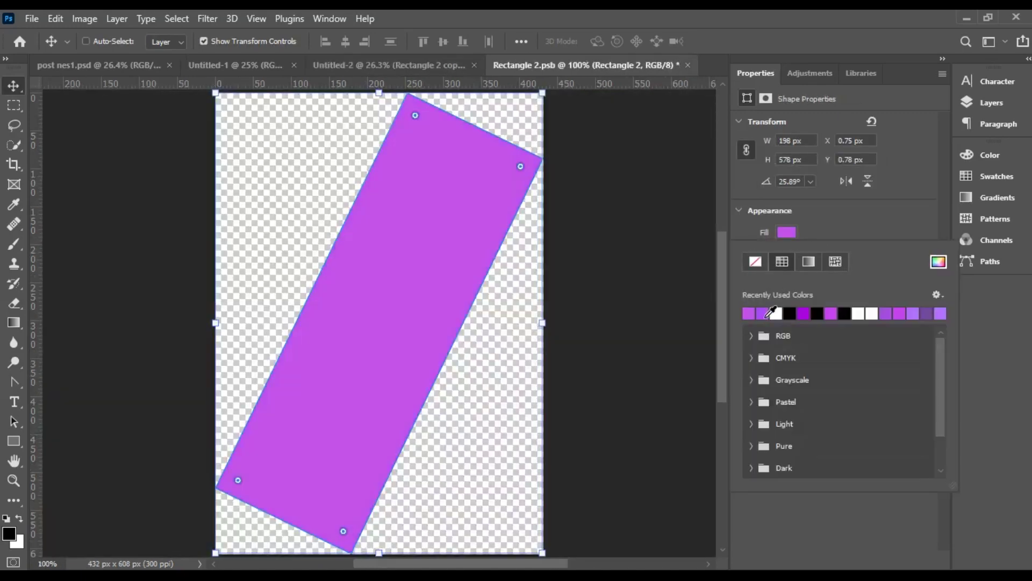
pyautogui.click(688, 65)
pyautogui.click(463, 232)
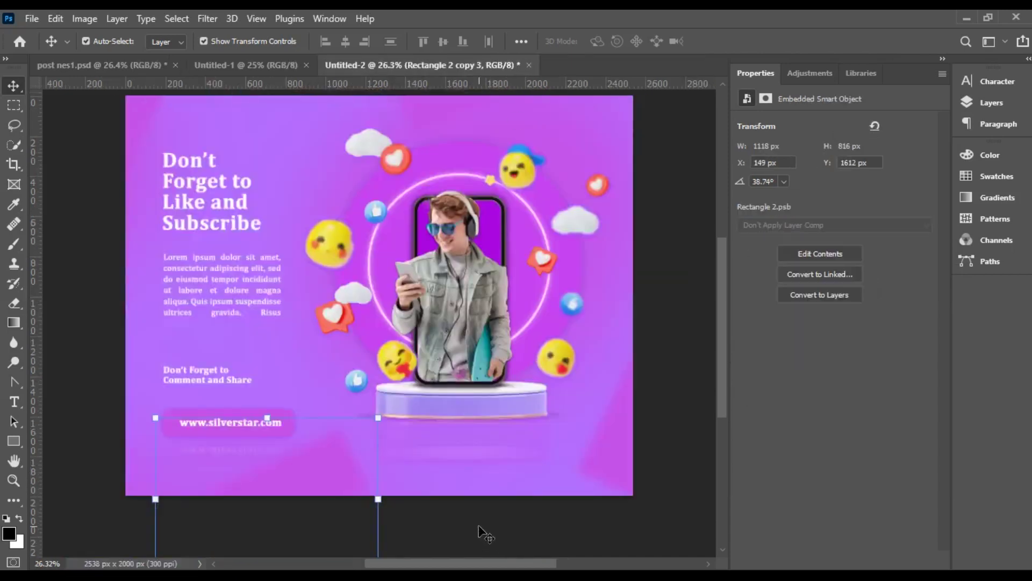
pyautogui.moveTo(313, 484); pyautogui.dragTo(314, 496)
pyautogui.click(649, 397)
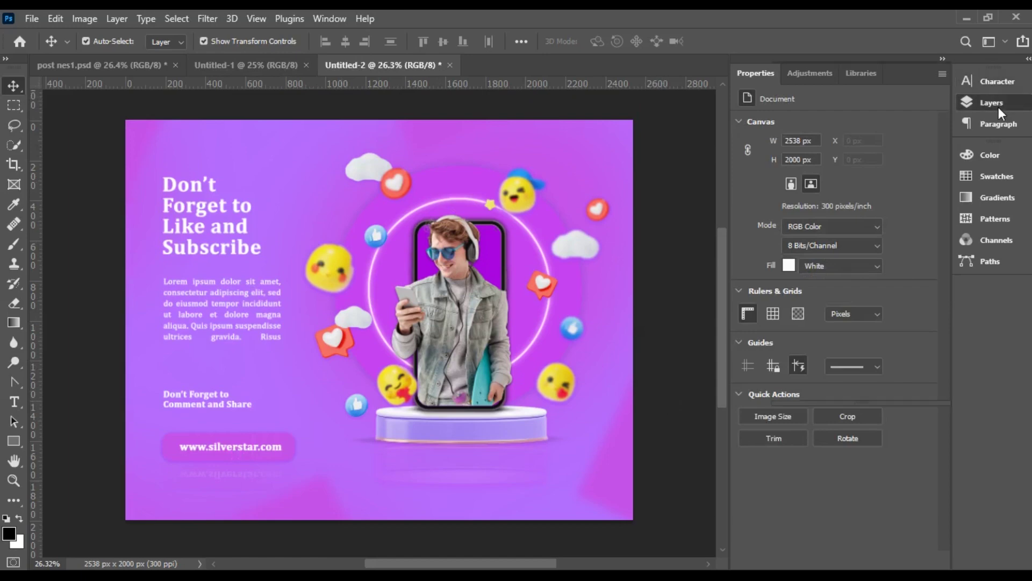
# - Add a Levels adjustment layer at the top of the layer stack
pyautogui.click(994, 103)
pyautogui.click(864, 390)
pyautogui.click(913, 186)
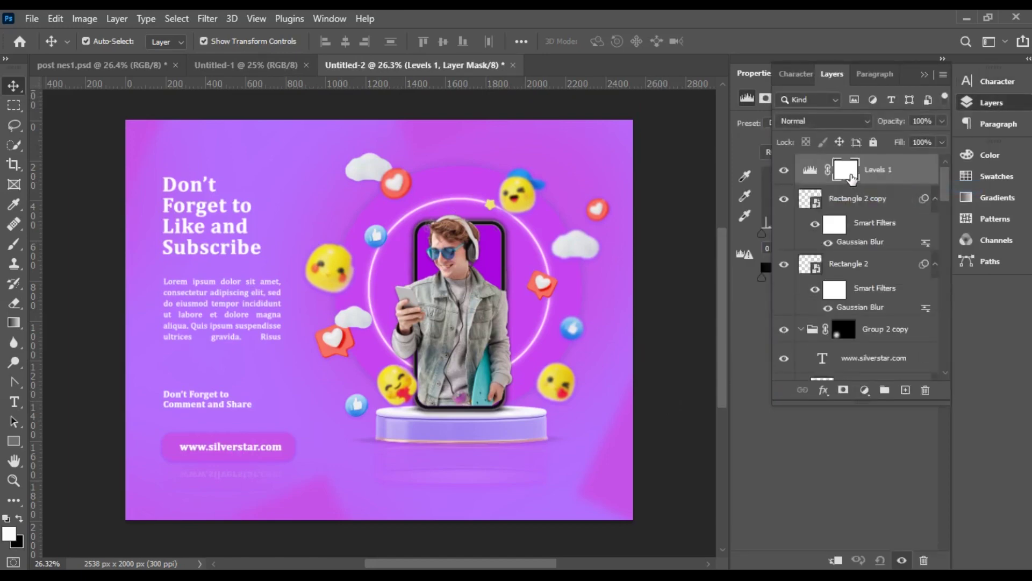
pyautogui.doubleClick(850, 175)
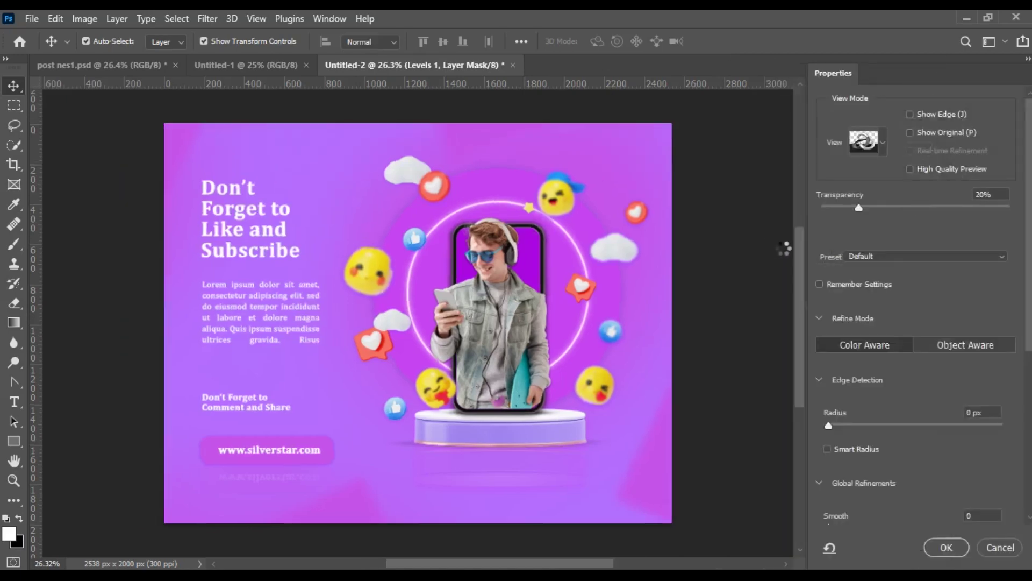
pyautogui.scroll(-4, 939, 484)
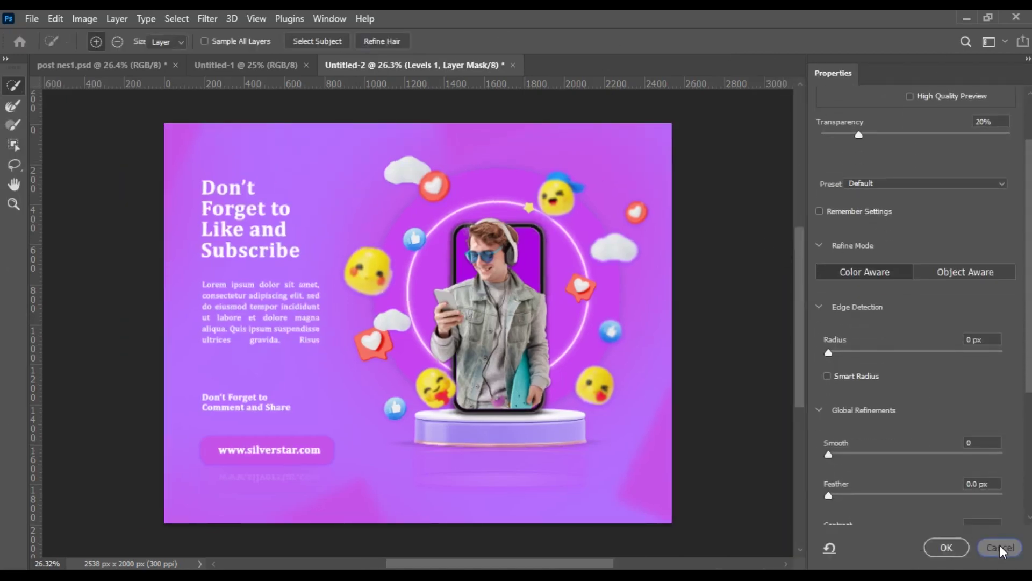
pyautogui.click(1000, 547)
# - Set the Levels adjustment's RGB input values to 38 for shadows, 0.95 for midtones and 237 for highlights
pyautogui.click(811, 171)
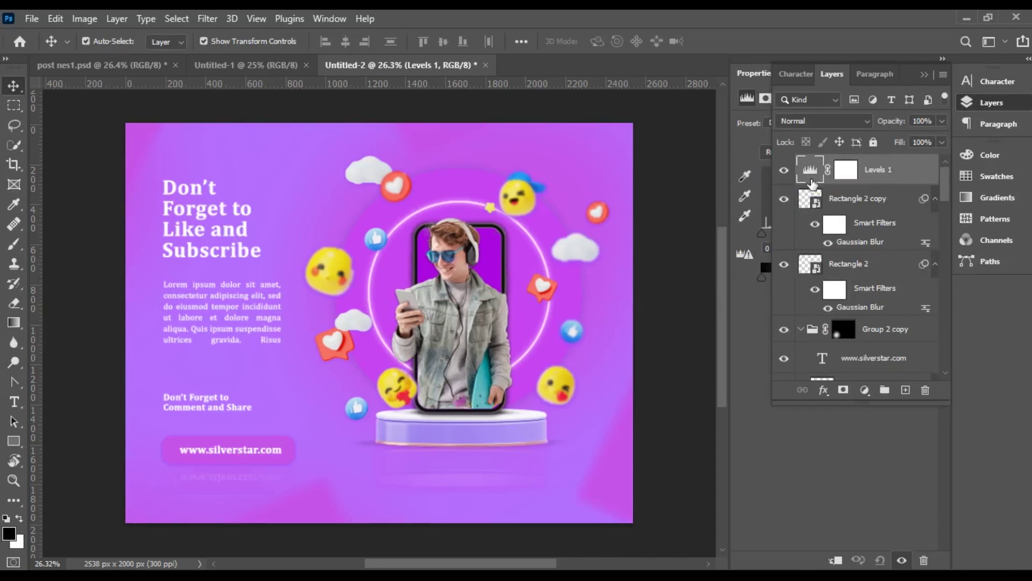
pyautogui.click(921, 75)
pyautogui.moveTo(762, 234); pyautogui.dragTo(787, 235)
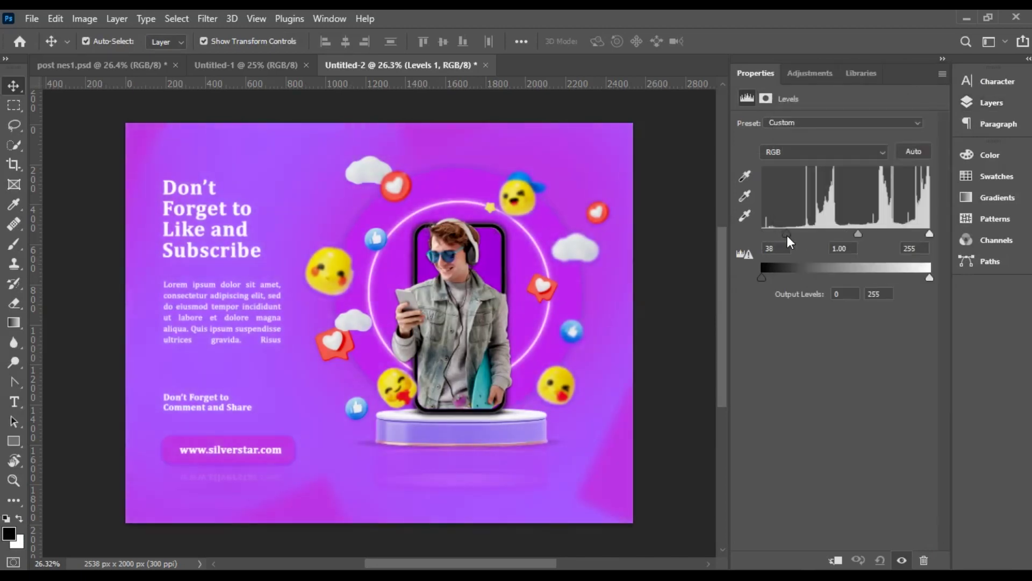
pyautogui.moveTo(931, 233); pyautogui.dragTo(918, 235)
pyautogui.moveTo(852, 234)
pyautogui.mouseDown()
pyautogui.moveTo(865, 232)
pyautogui.moveTo(855, 233)
pyautogui.mouseUp()
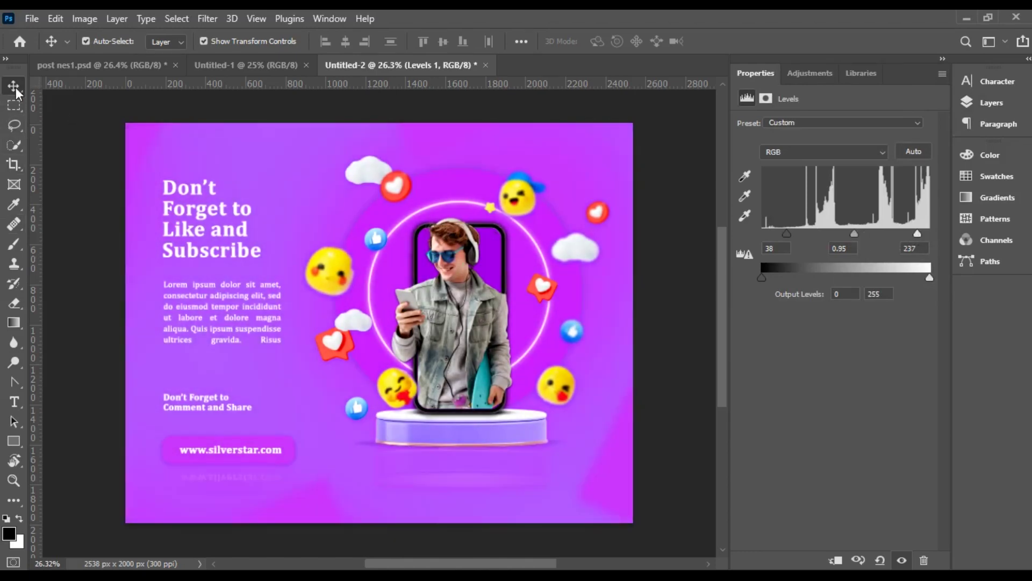
pyautogui.click(73, 422)
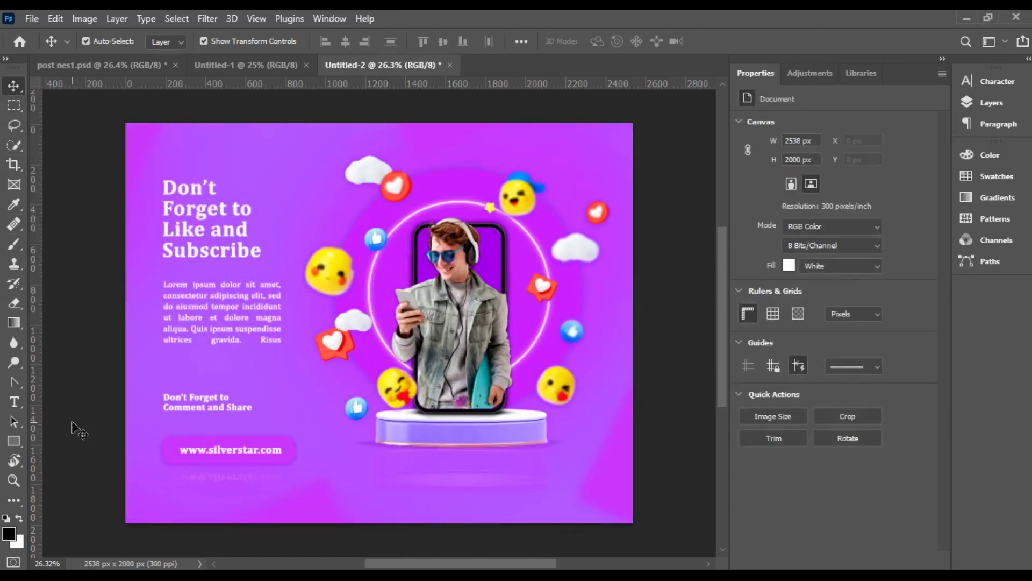
# - Recolor the website button's rectangle to the darker purple b238da
pyautogui.click(265, 446)
pyautogui.click(786, 232)
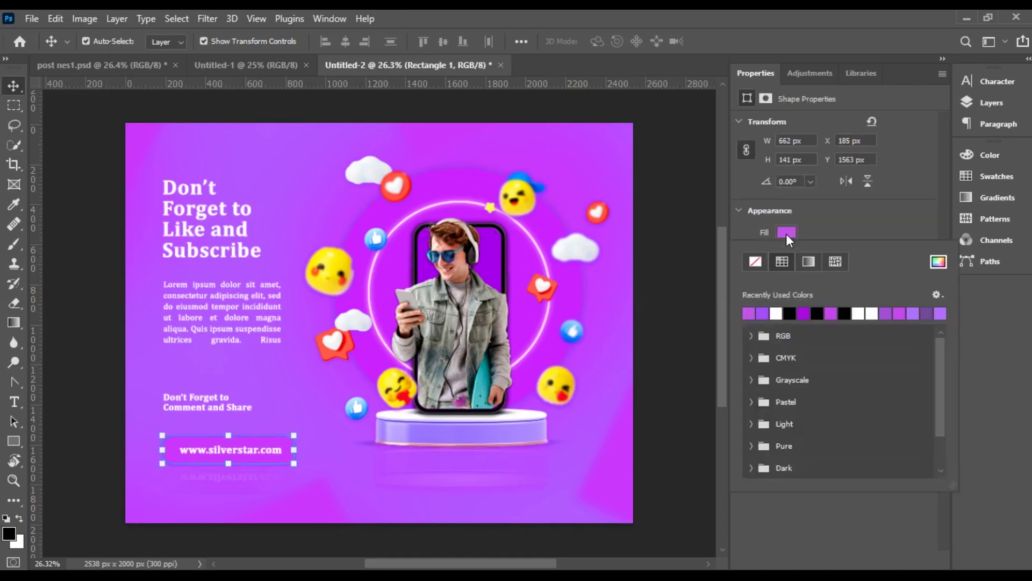
pyautogui.click(938, 262)
pyautogui.moveTo(775, 214); pyautogui.dragTo(778, 220)
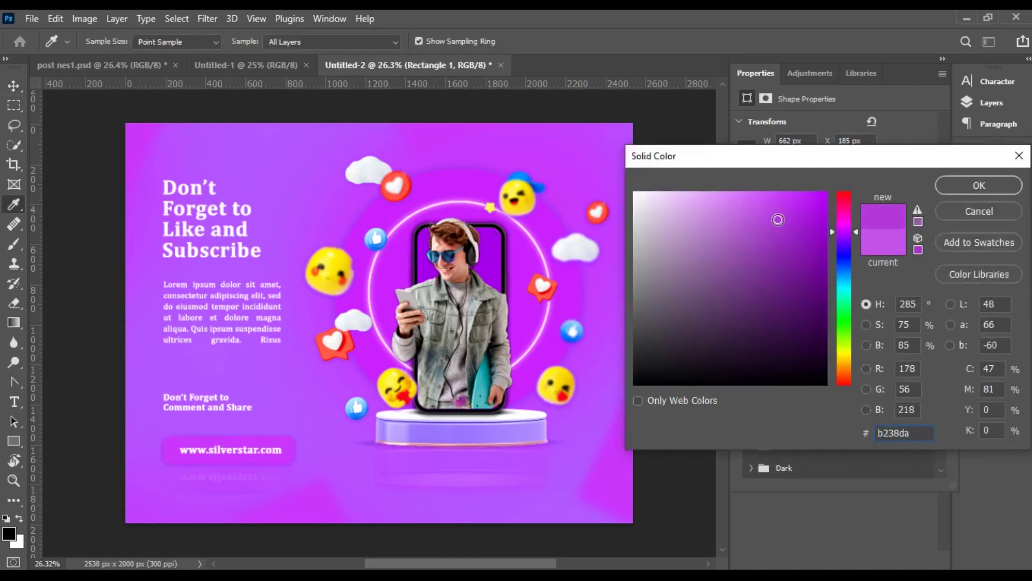
pyautogui.click(941, 186)
pyautogui.click(685, 436)
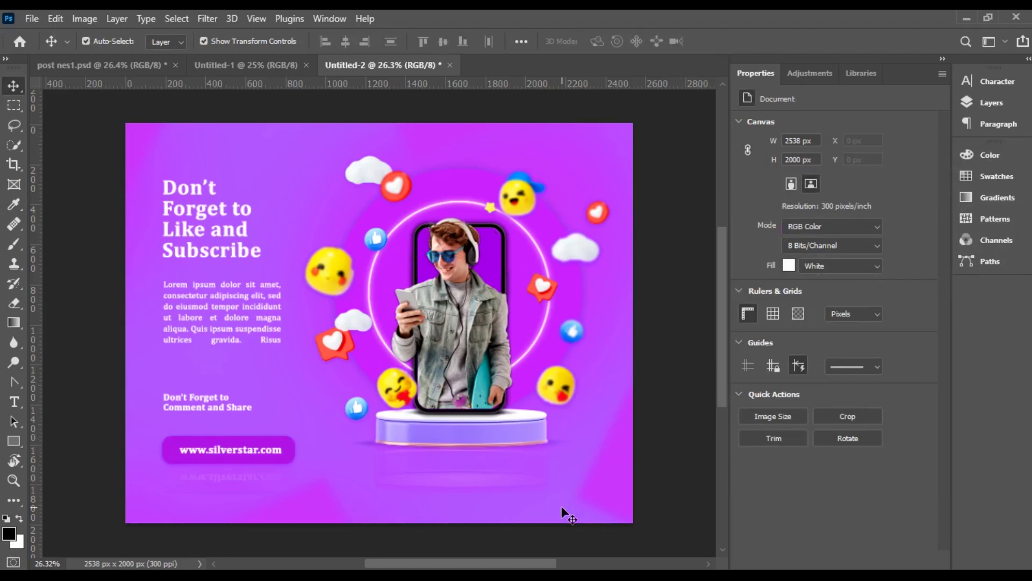
# - Change the website button rectangle's fill to a brighter magenta from the recently used colors and deselect it
pyautogui.click(265, 456)
pyautogui.click(786, 232)
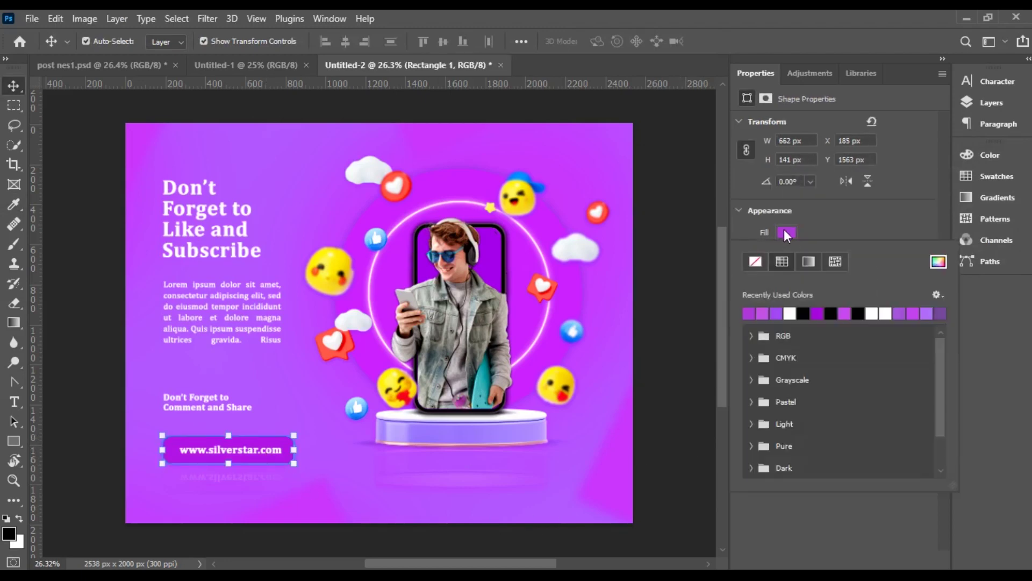
pyautogui.click(851, 309)
pyautogui.click(686, 346)
pyautogui.click(686, 346)
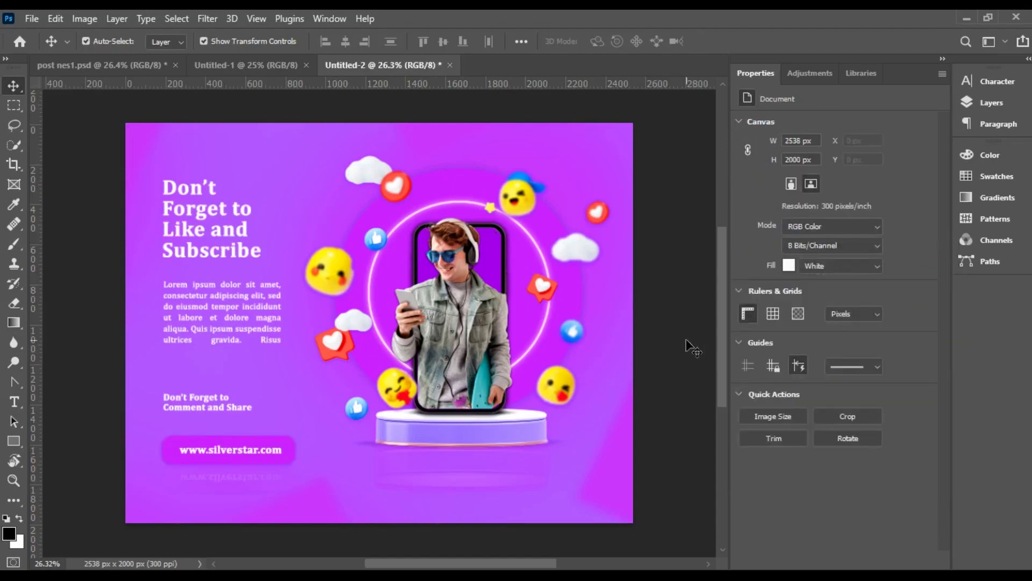